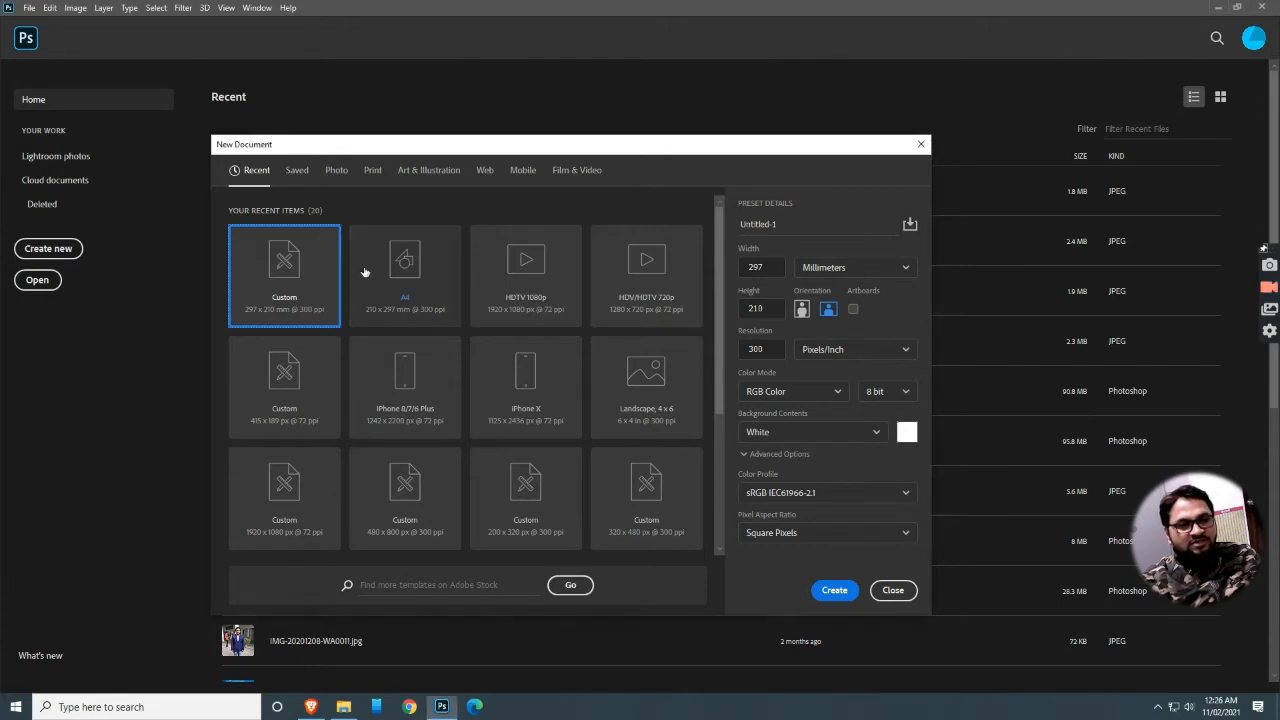
# Create a new A4 document in landscape orientation at 300 pixels/inch.
pyautogui.click(408, 279)
pyautogui.click(828, 310)
pyautogui.click(832, 590)
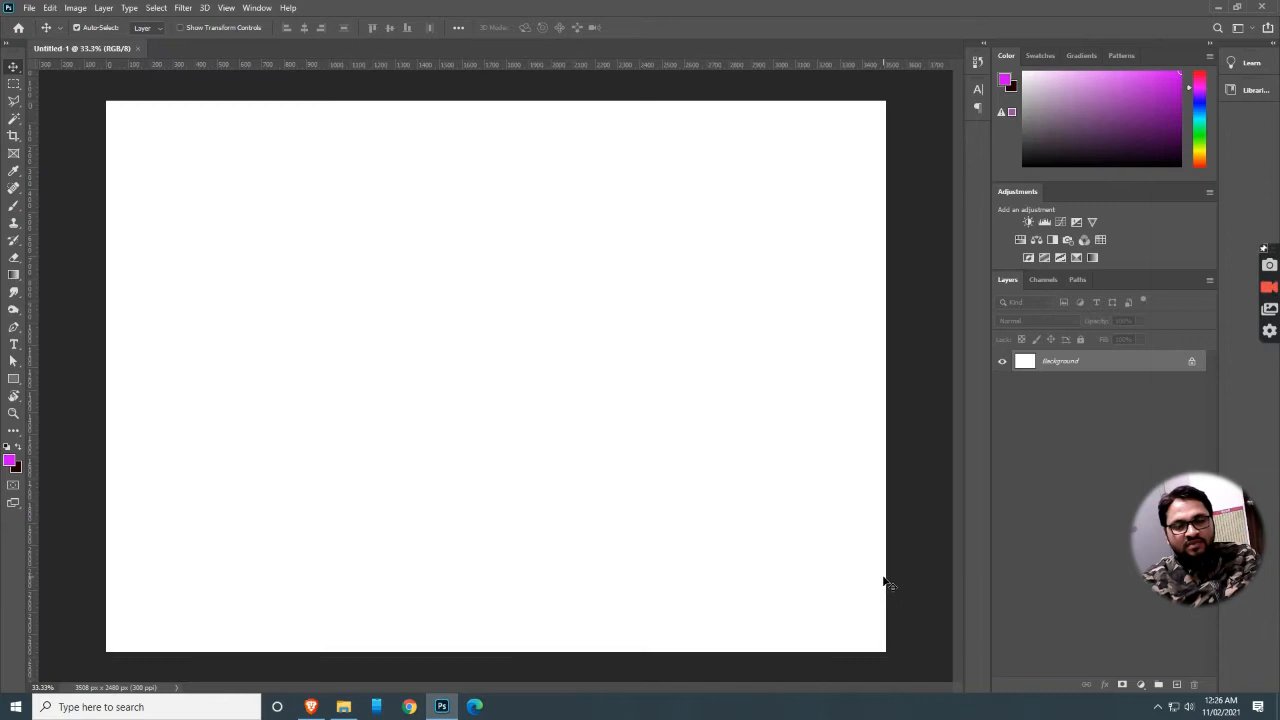
# Place the 3d_705 image from the MAsking folder into the new document.
pyautogui.click(343, 706)
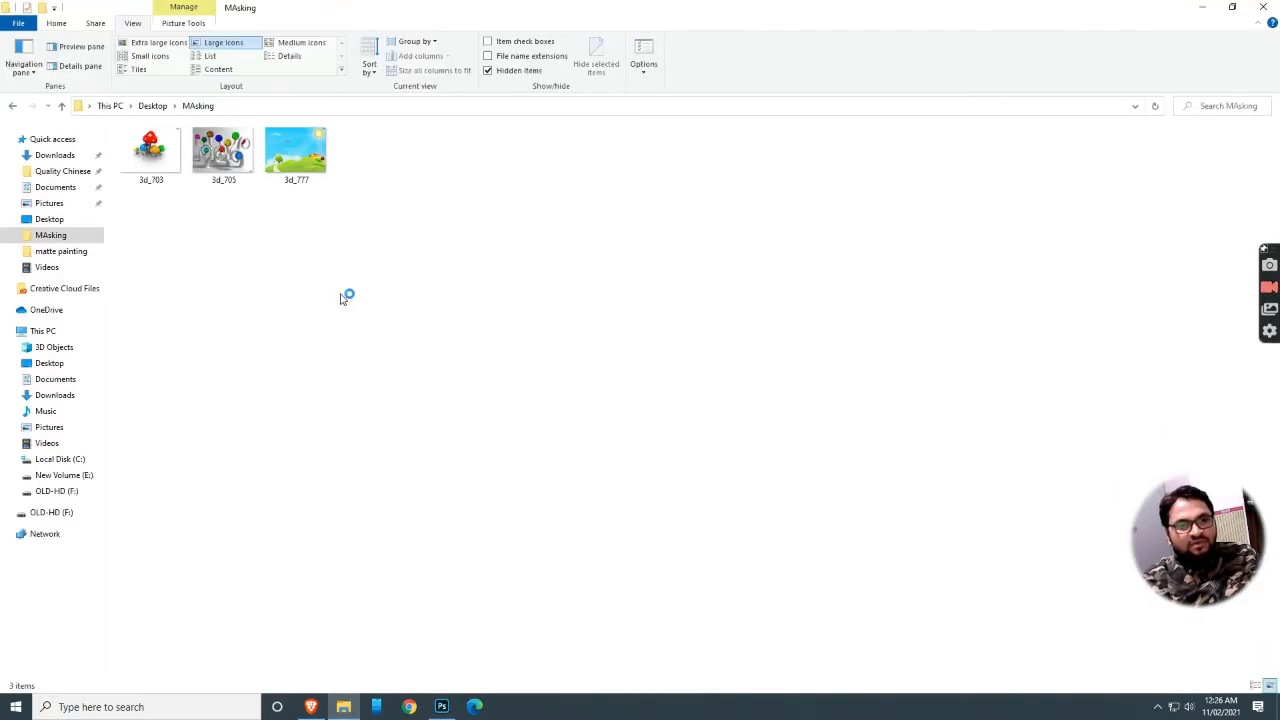
pyautogui.moveTo(224, 158); pyautogui.dragTo(506, 434)
pyautogui.press('Return')
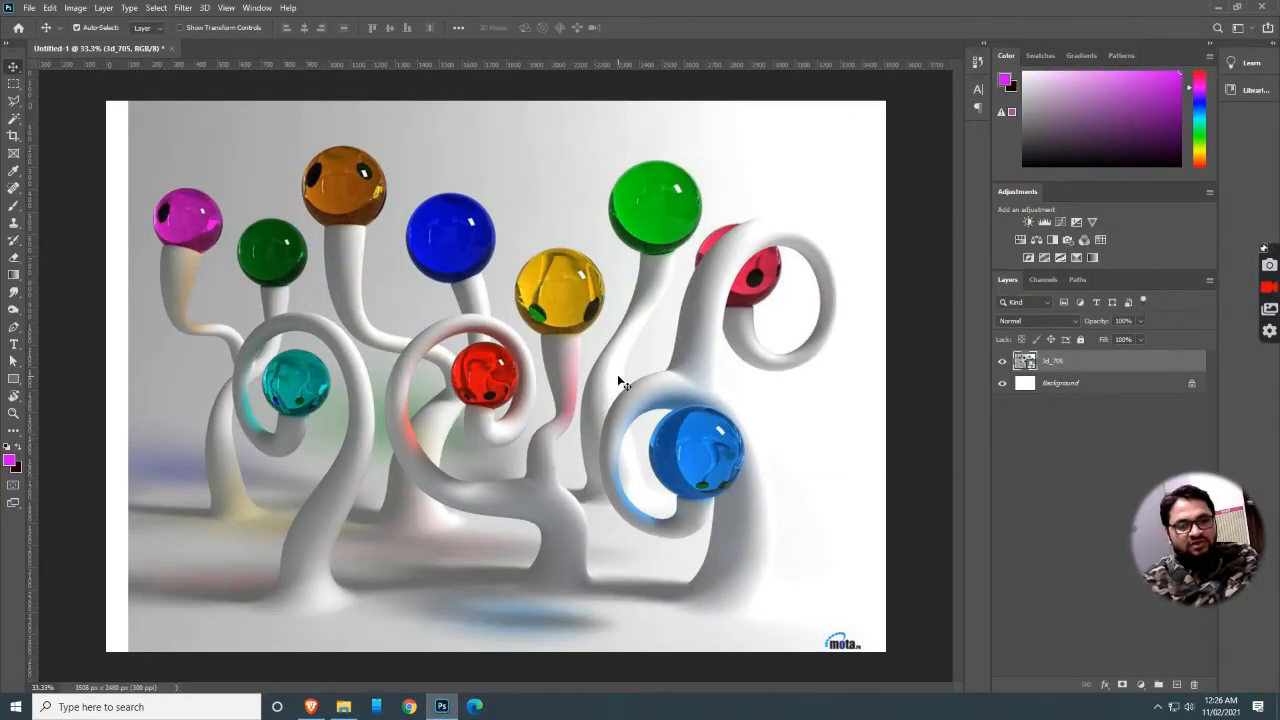
# Duplicate the 3d_705 layer and open the copy in the Liquify filter.
pyautogui.hotkey('ctrl', 'j')
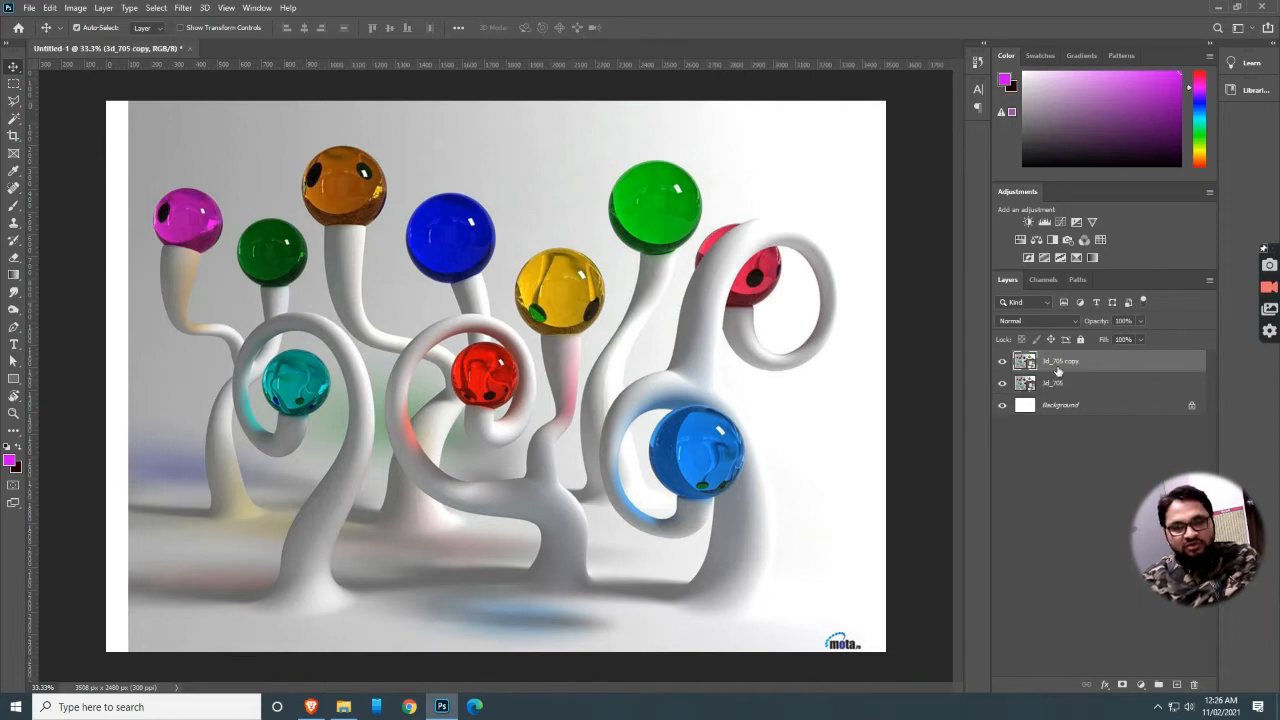
pyautogui.click(182, 8)
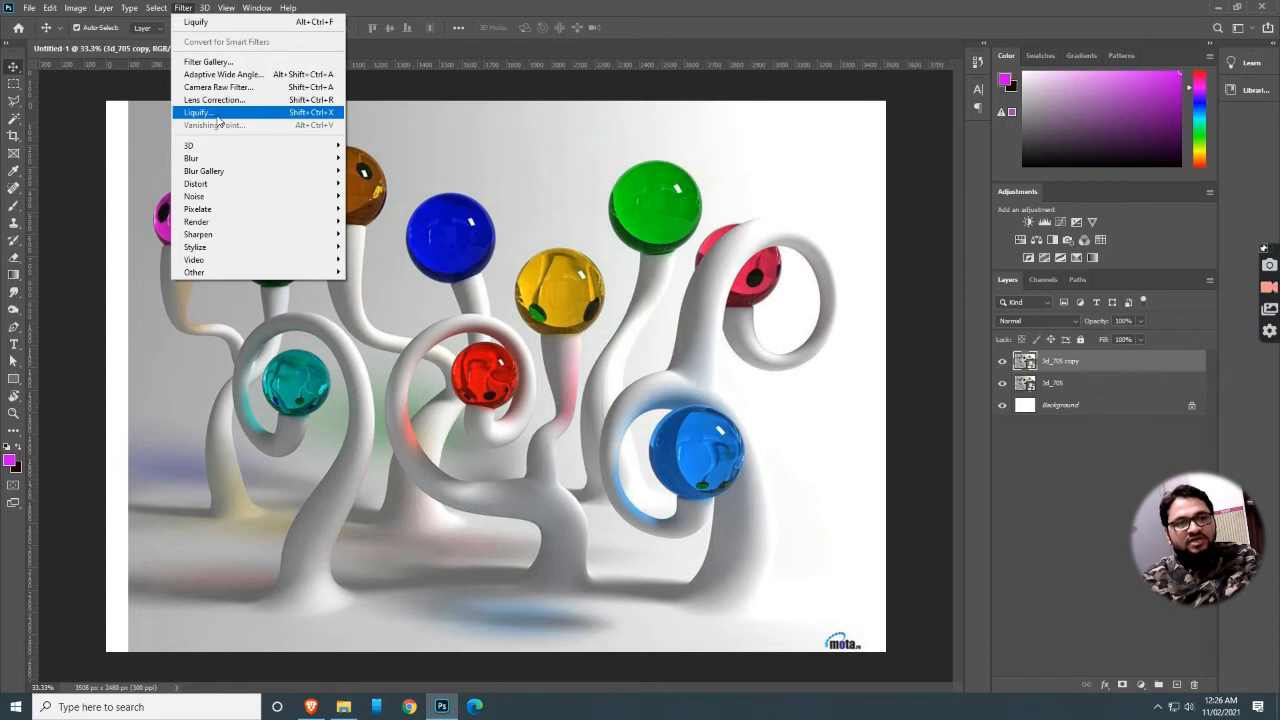
pyautogui.click(216, 117)
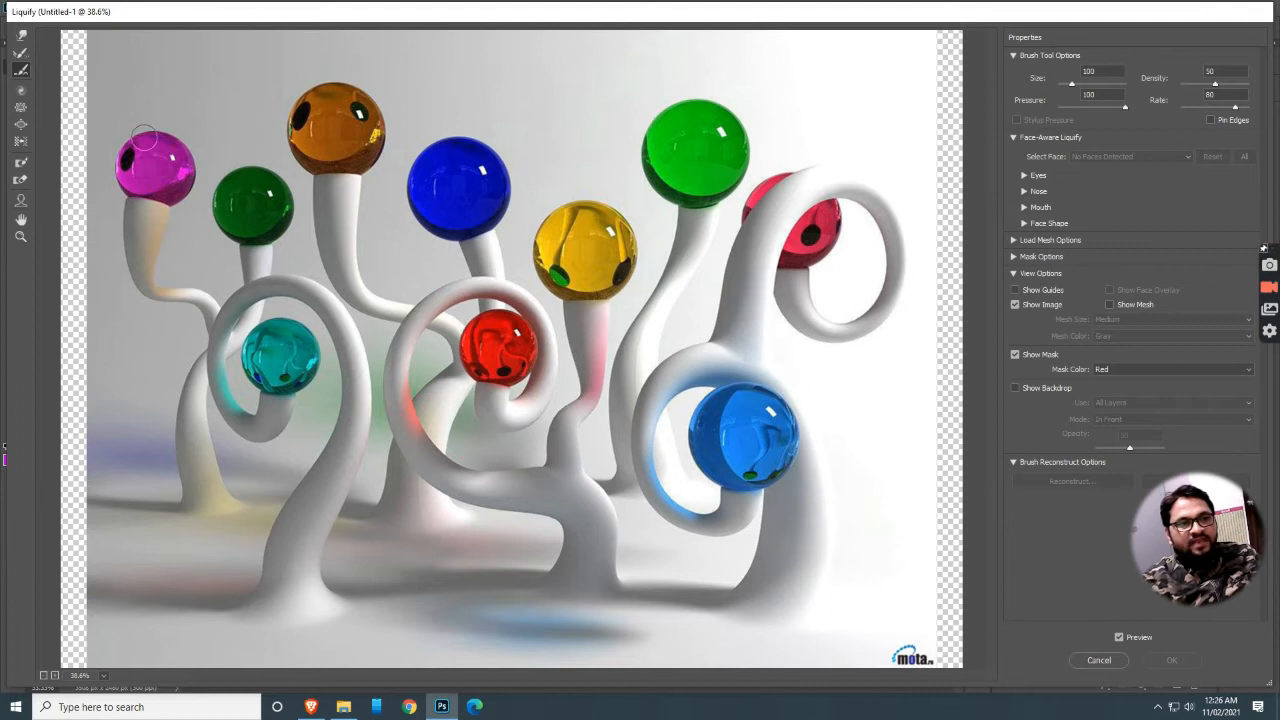
# Enlarge the orange ball with the Bloat tool at brush size 600.
pyautogui.click(21, 108)
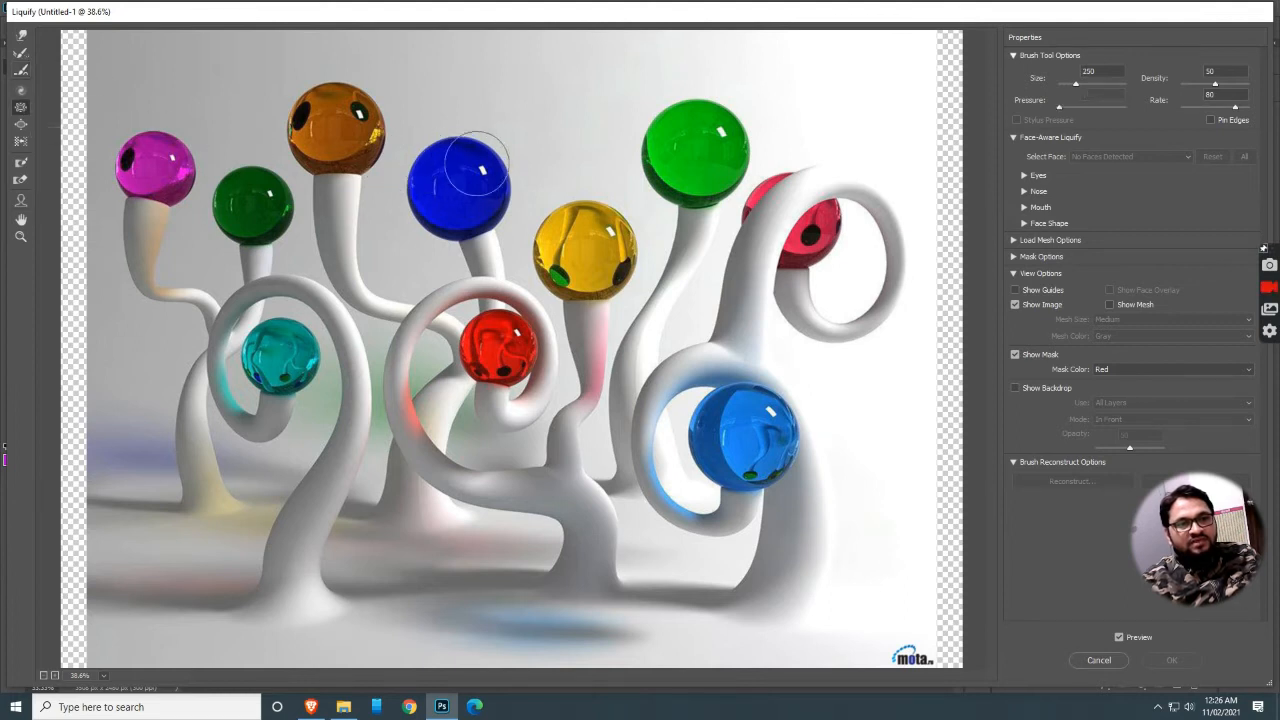
pyautogui.click(21, 127)
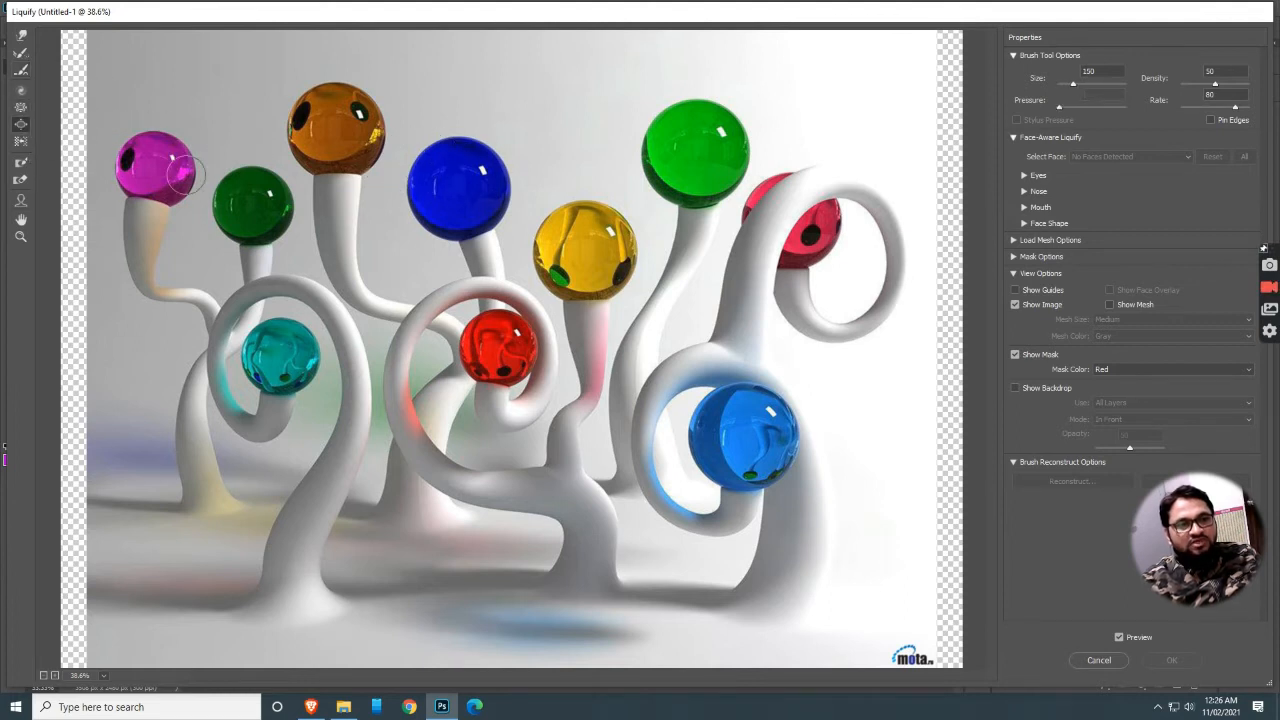
pyautogui.press(']')
pyautogui.press(']')
pyautogui.press(']')
pyautogui.press(']')
pyautogui.press(']')
pyautogui.press(']')
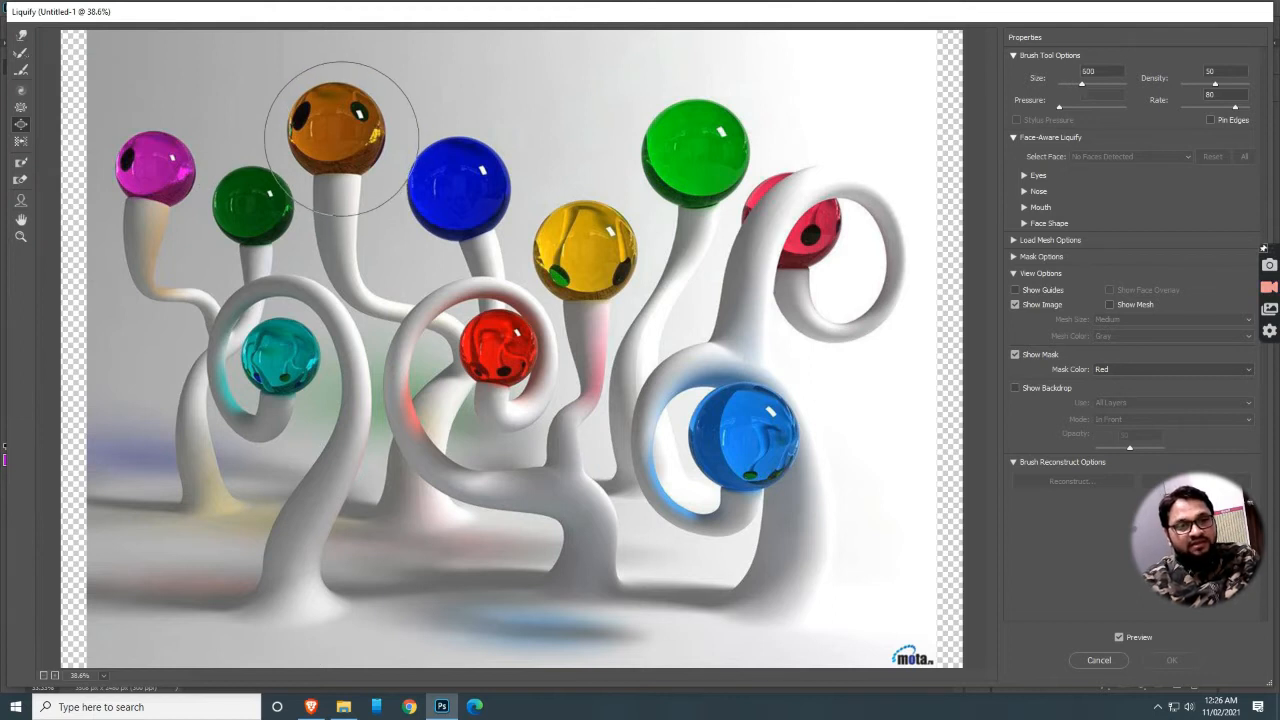
pyautogui.press(']')
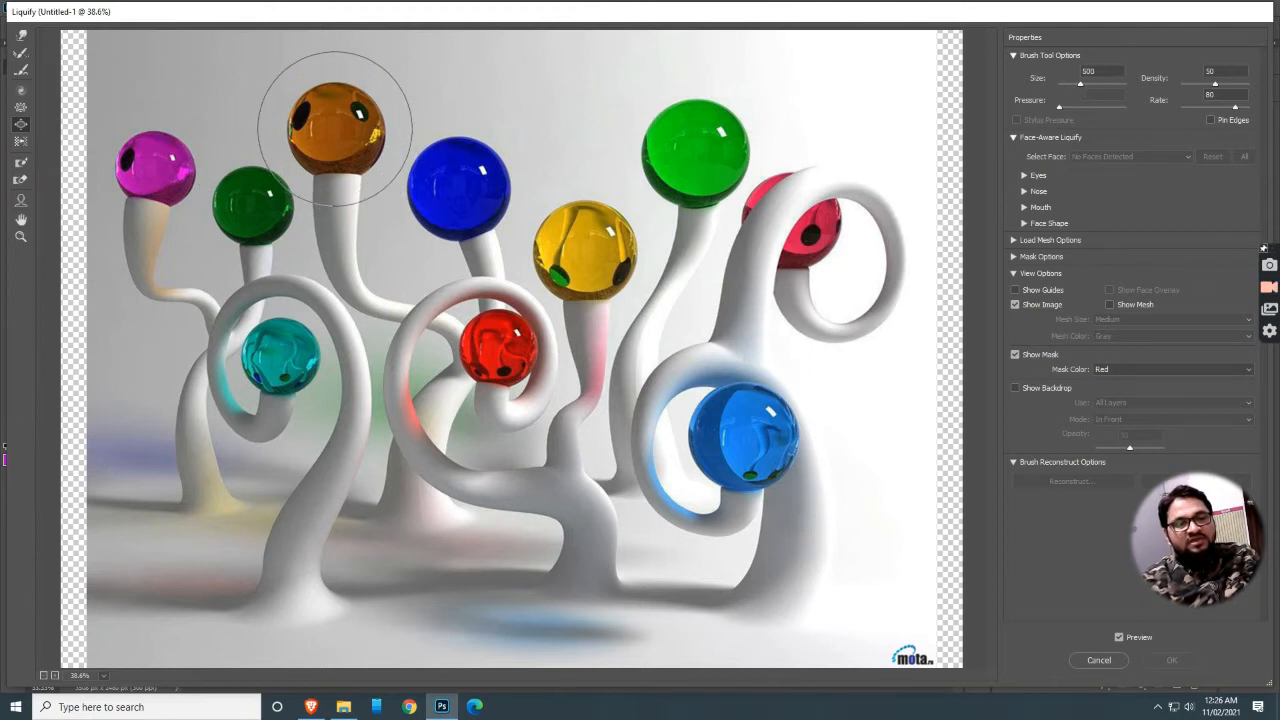
pyautogui.moveTo(340, 123); pyautogui.dragTo(345, 120)
# Bloat the magenta ball with a size 500 brush and the bright green ball with a size 700 brush.
pyautogui.press('[')
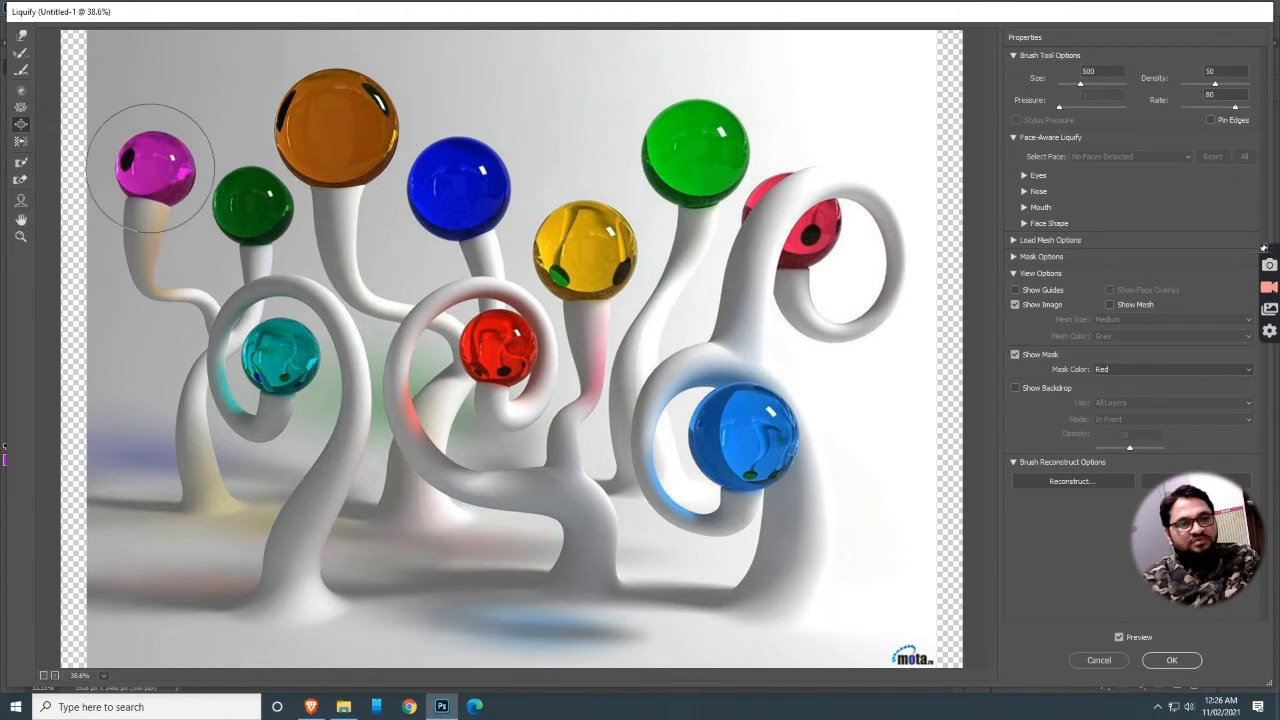
pyautogui.moveTo(154, 166); pyautogui.dragTo(158, 163)
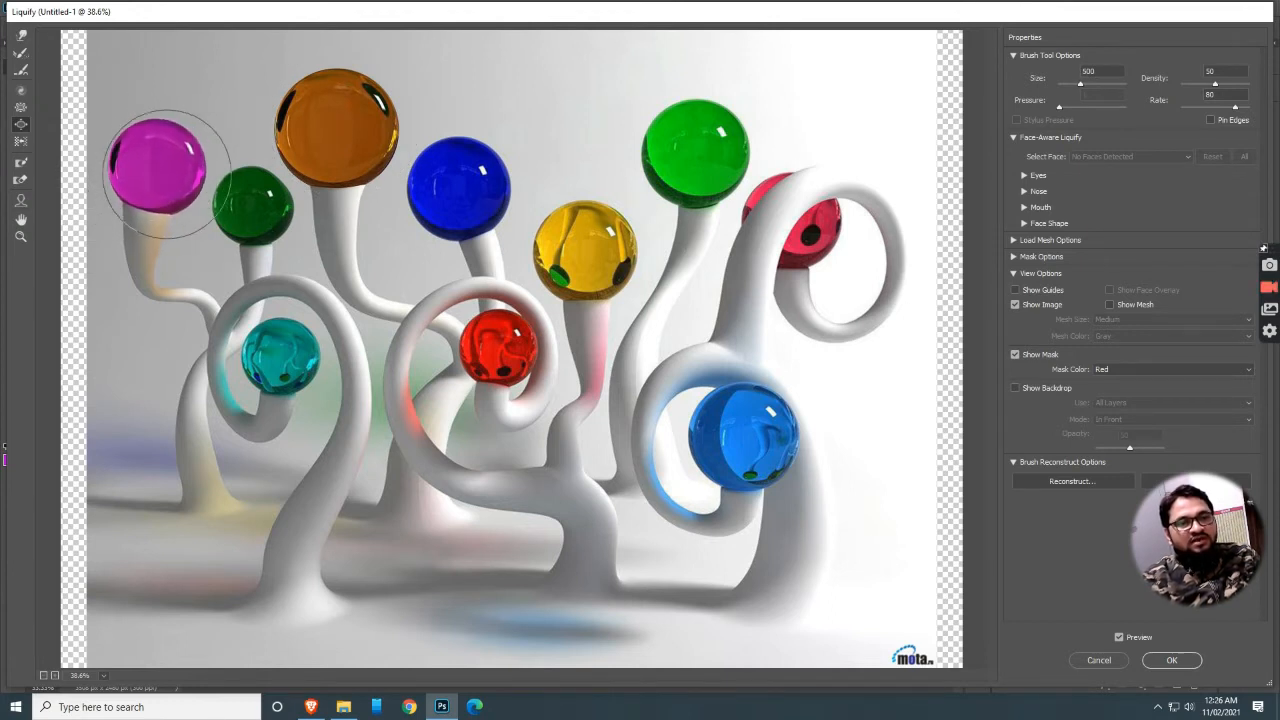
pyautogui.press(']')
pyautogui.press(']')
pyautogui.moveTo(696, 151); pyautogui.dragTo(684, 164)
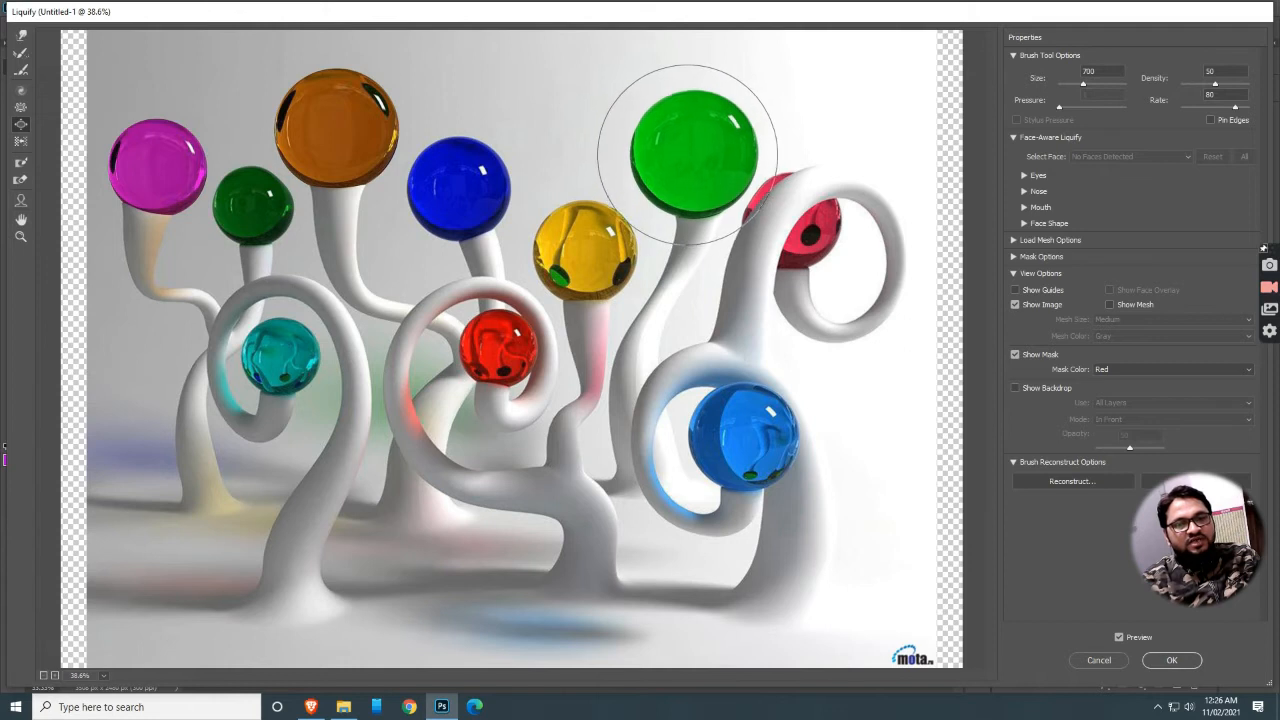
# Bloat the light blue ball inside the right-hand curl with a size 600 brush.
pyautogui.press('[')
pyautogui.press('[')
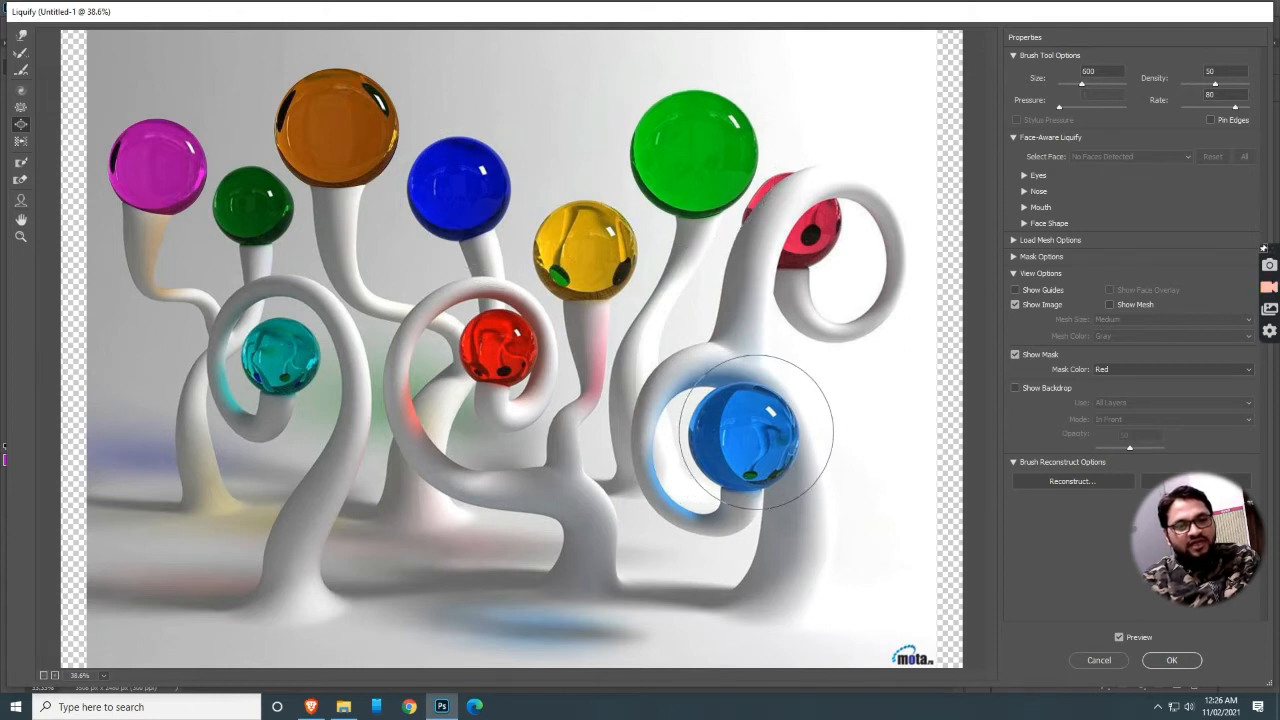
pyautogui.moveTo(749, 430)
pyautogui.mouseDown()
pyautogui.moveTo(712, 452)
pyautogui.moveTo(730, 417)
pyautogui.moveTo(750, 417)
pyautogui.moveTo(762, 444)
pyautogui.moveTo(730, 457)
pyautogui.moveTo(712, 446)
pyautogui.moveTo(710, 421)
pyautogui.moveTo(734, 407)
pyautogui.moveTo(752, 446)
pyautogui.mouseUp()
pyautogui.press(']')
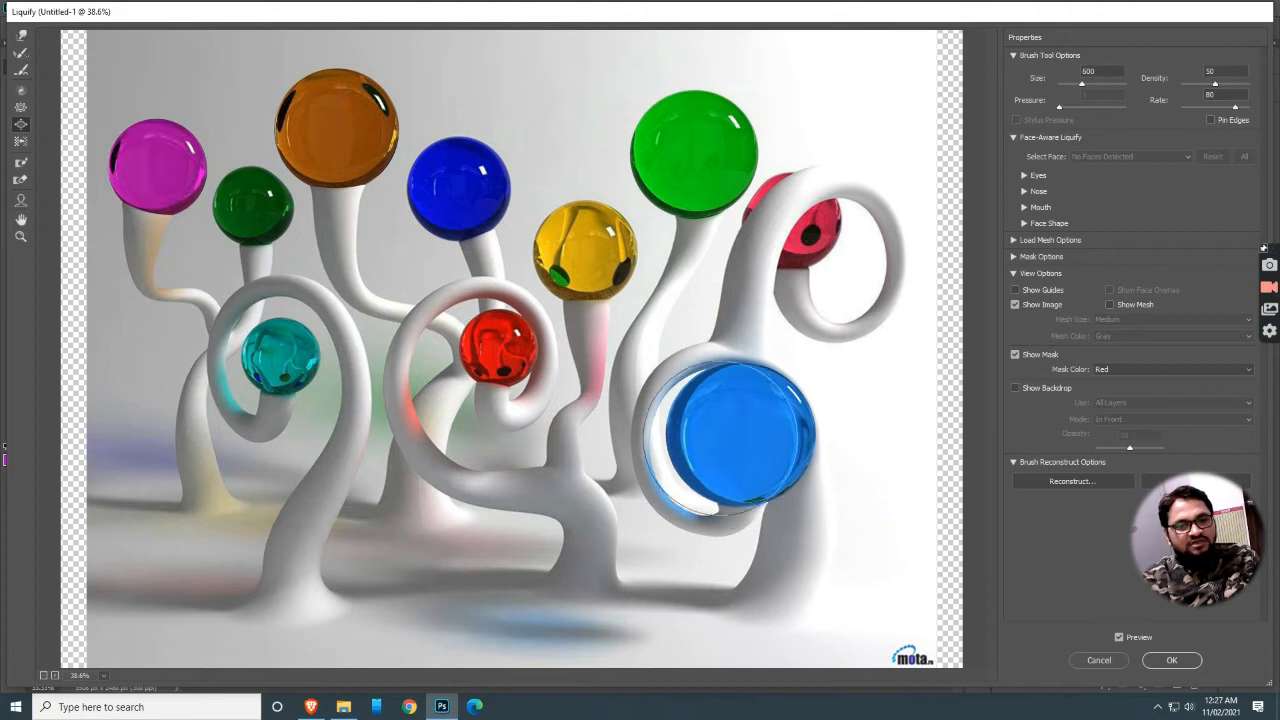
pyautogui.press('[')
pyautogui.press('[')
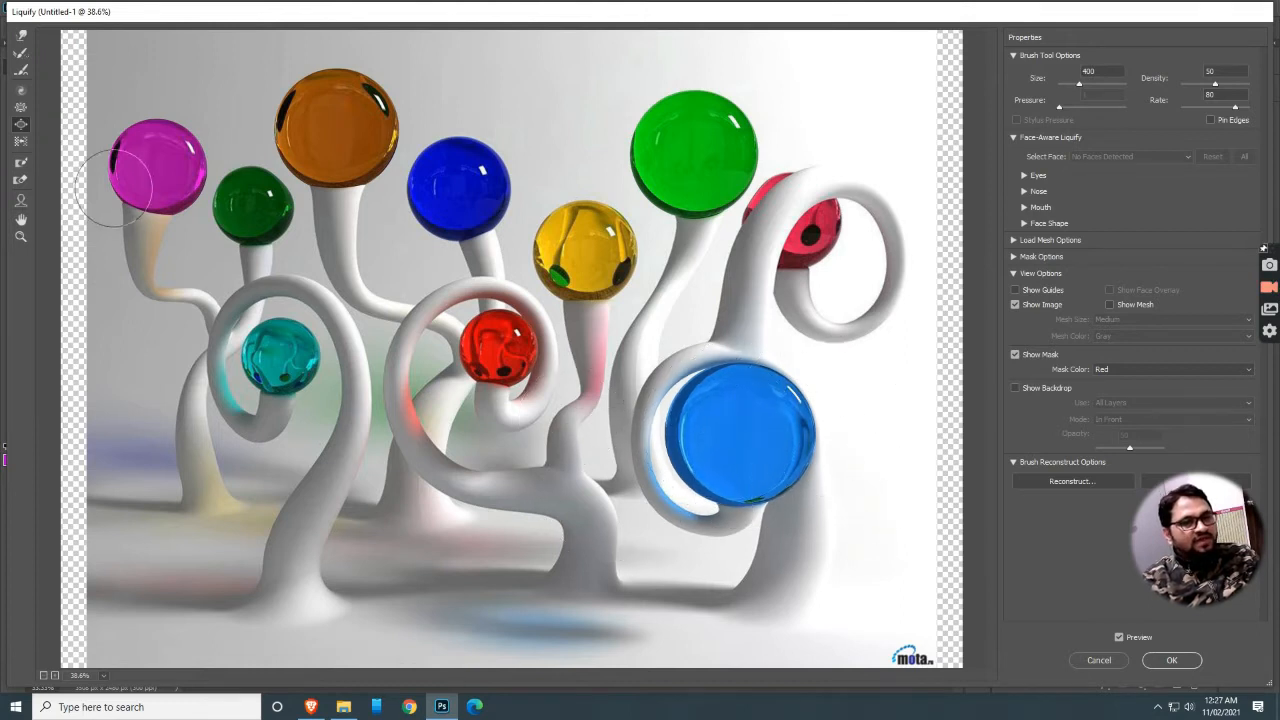
# Shrink the teal ball inside the left curl with the Pucker tool, adjusting the brush to size 400.
pyautogui.click(20, 107)
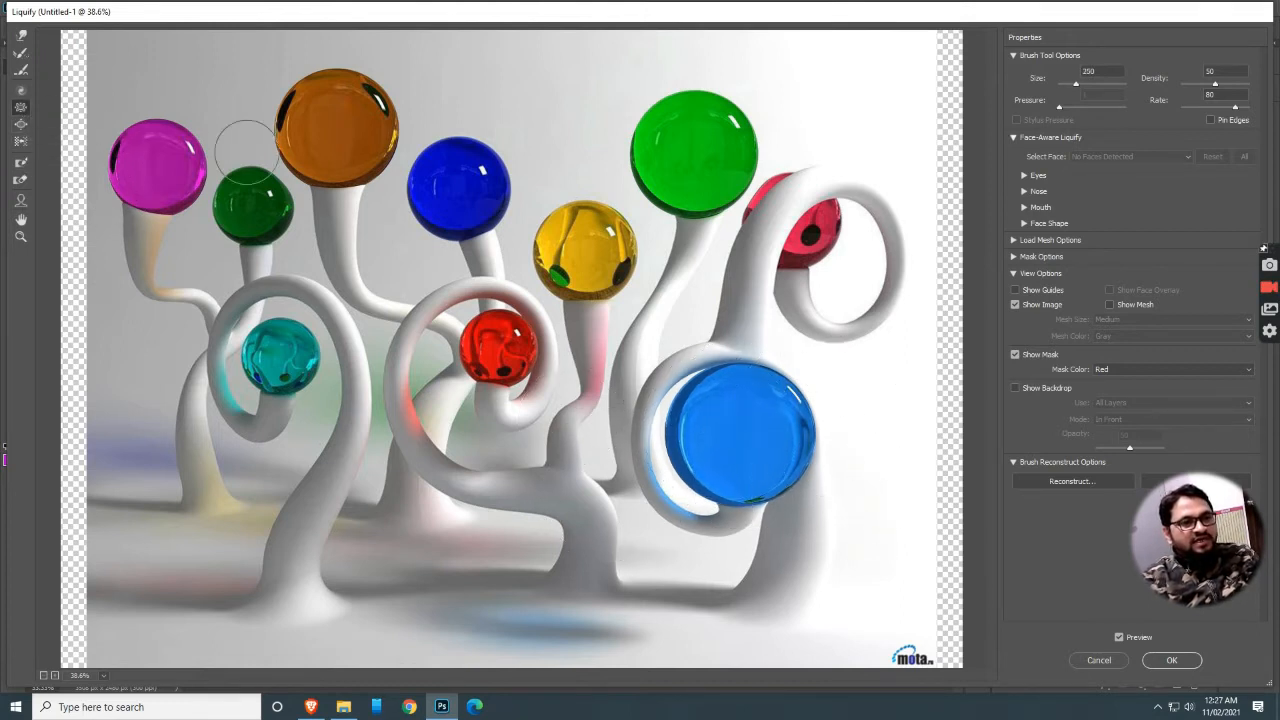
pyautogui.press(']')
pyautogui.press(']')
pyautogui.press(']')
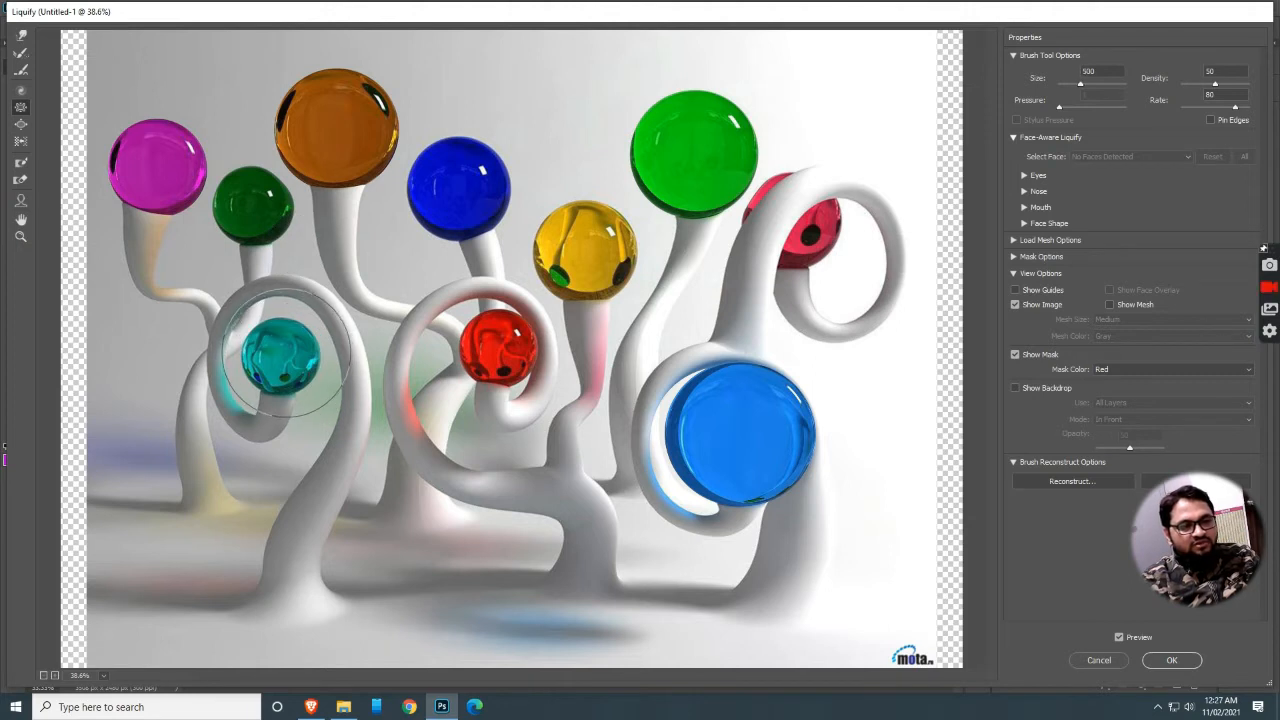
pyautogui.moveTo(285, 355); pyautogui.dragTo(277, 357)
pyautogui.press('[')
pyautogui.press('[')
pyautogui.click(282, 358)
pyautogui.press(']')
pyautogui.click(283, 356)
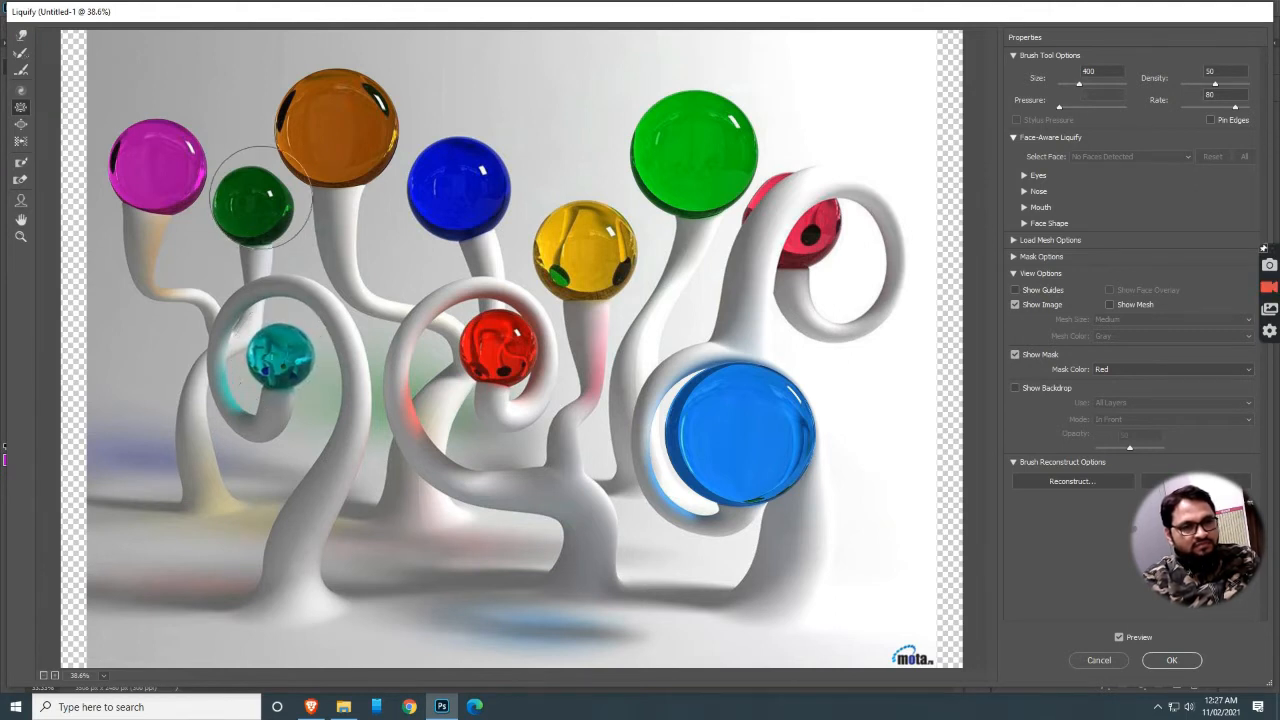
# Pucker the dark green ball and the yellow ball with a size 400 brush.
pyautogui.click(253, 209)
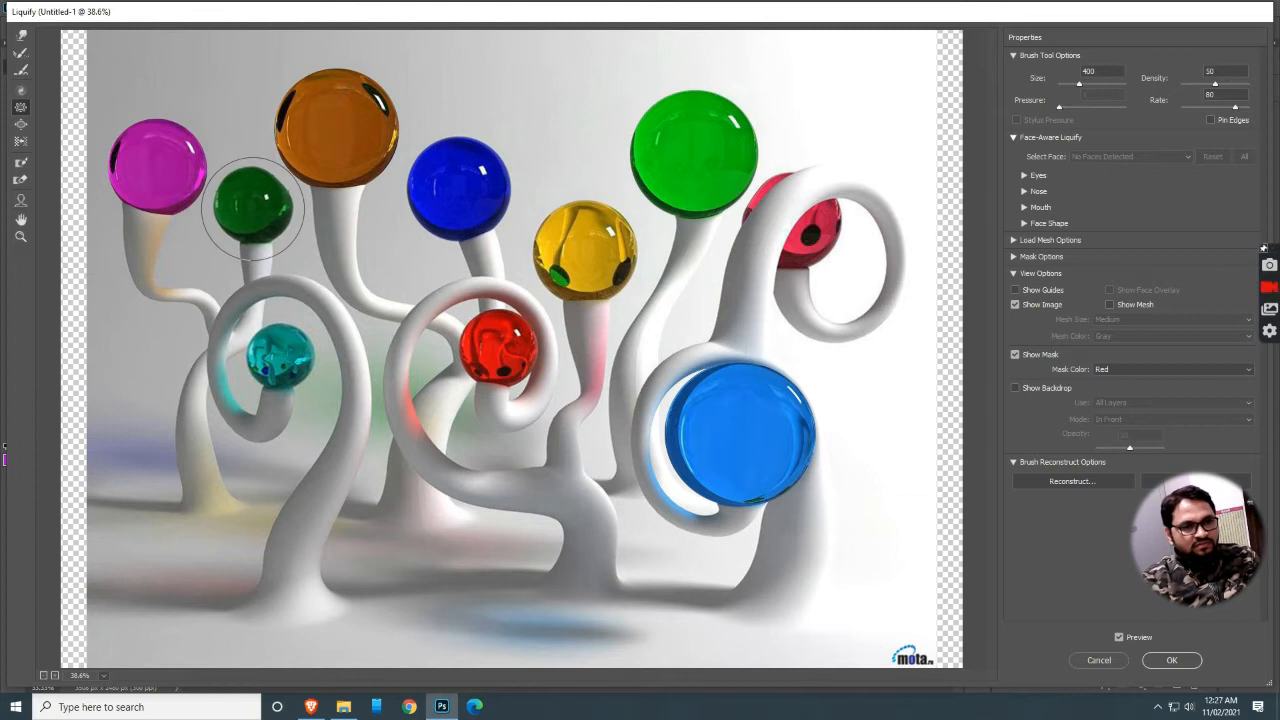
pyautogui.click(253, 207)
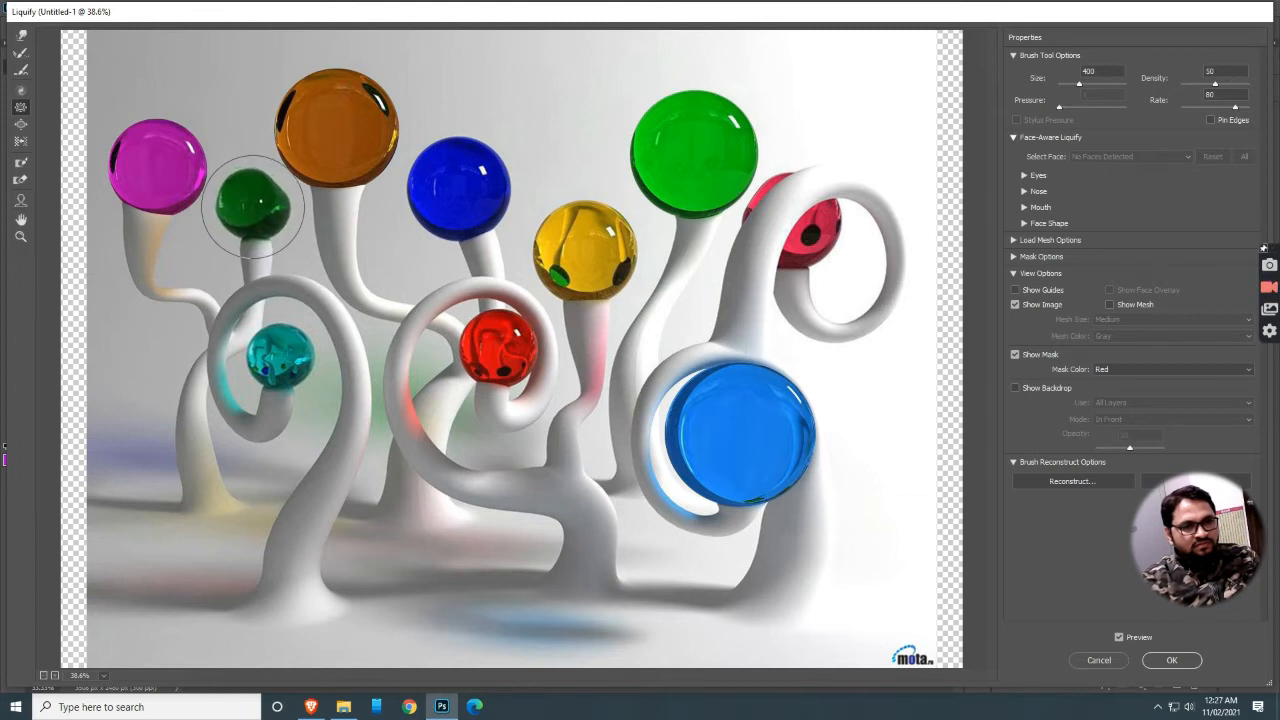
pyautogui.moveTo(253, 203); pyautogui.dragTo(255, 205)
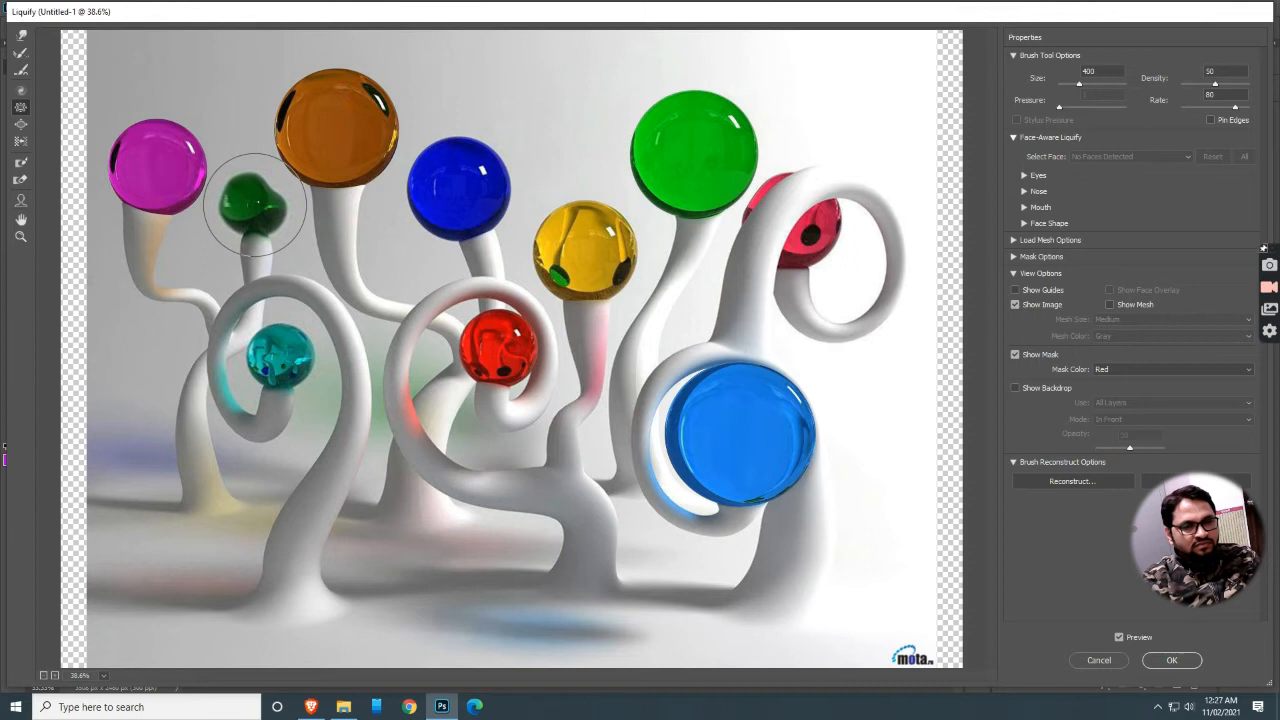
pyautogui.press(']')
pyautogui.press('[')
pyautogui.moveTo(585, 249); pyautogui.dragTo(594, 254)
pyautogui.press(']')
pyautogui.press('[')
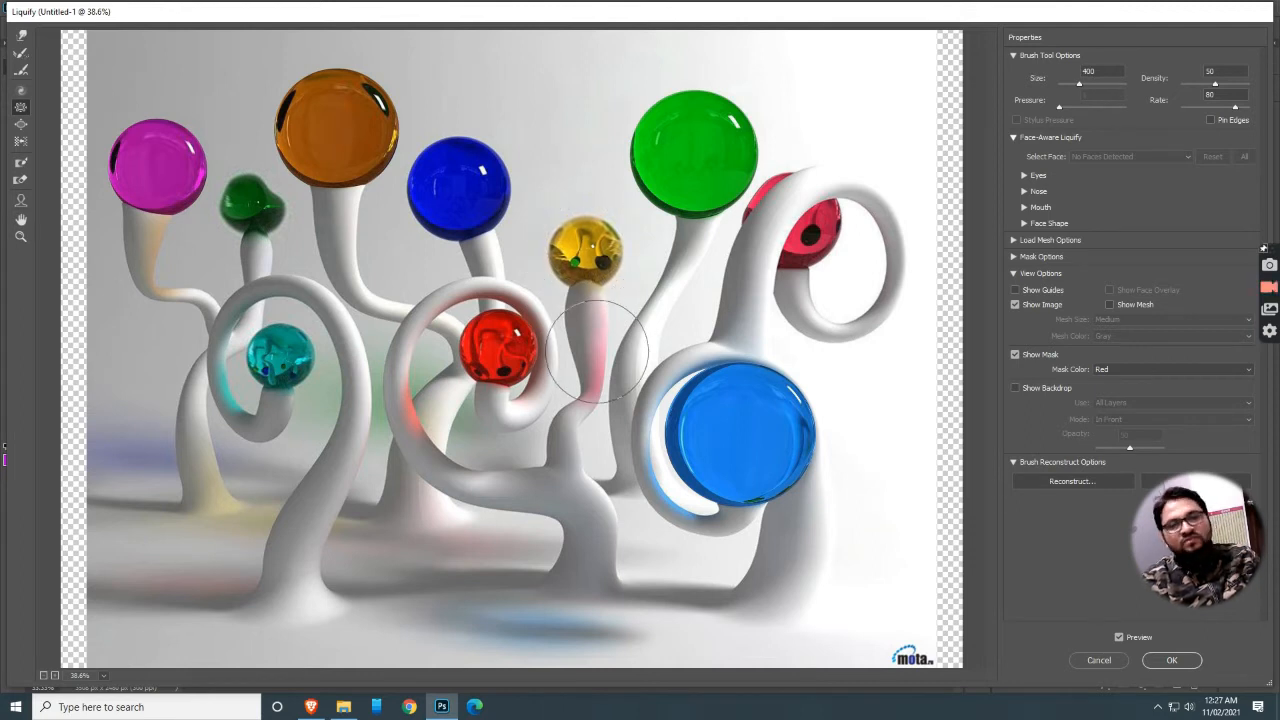
# Swirl the area between the dark blue, yellow and red balls with the Twirl tool.
pyautogui.click(21, 92)
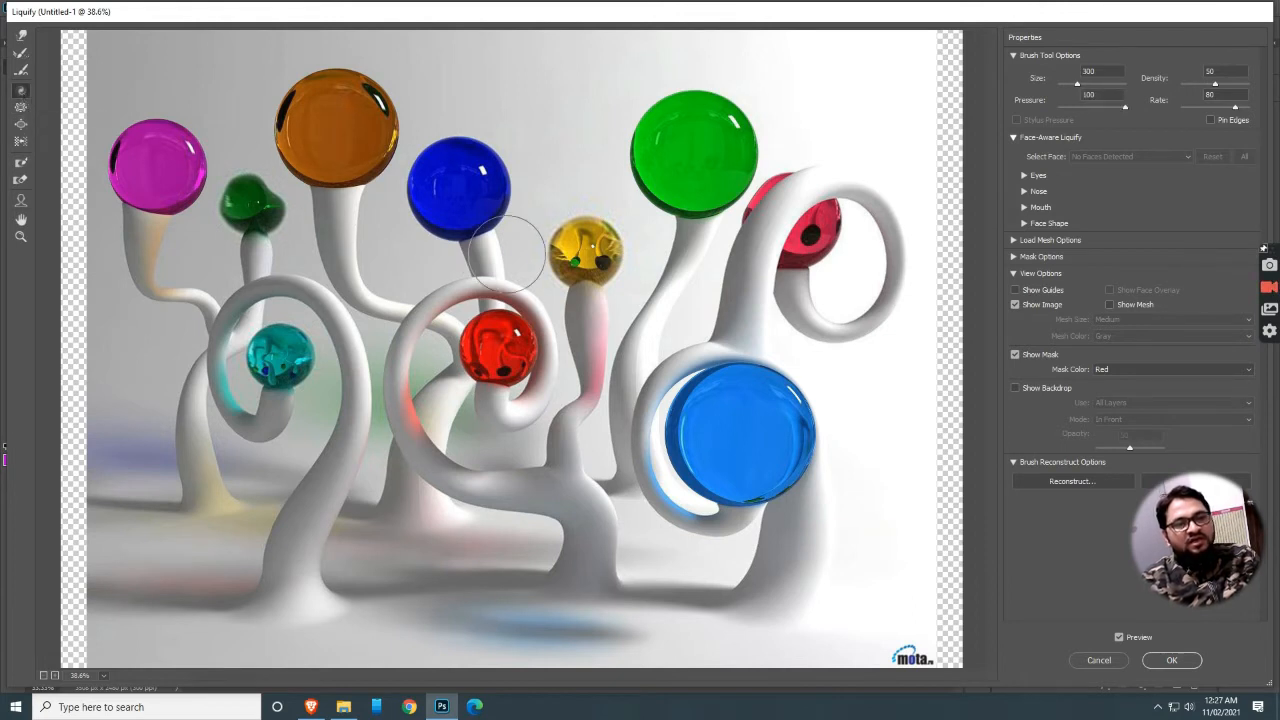
pyautogui.press(']')
pyautogui.press(']')
pyautogui.press(']')
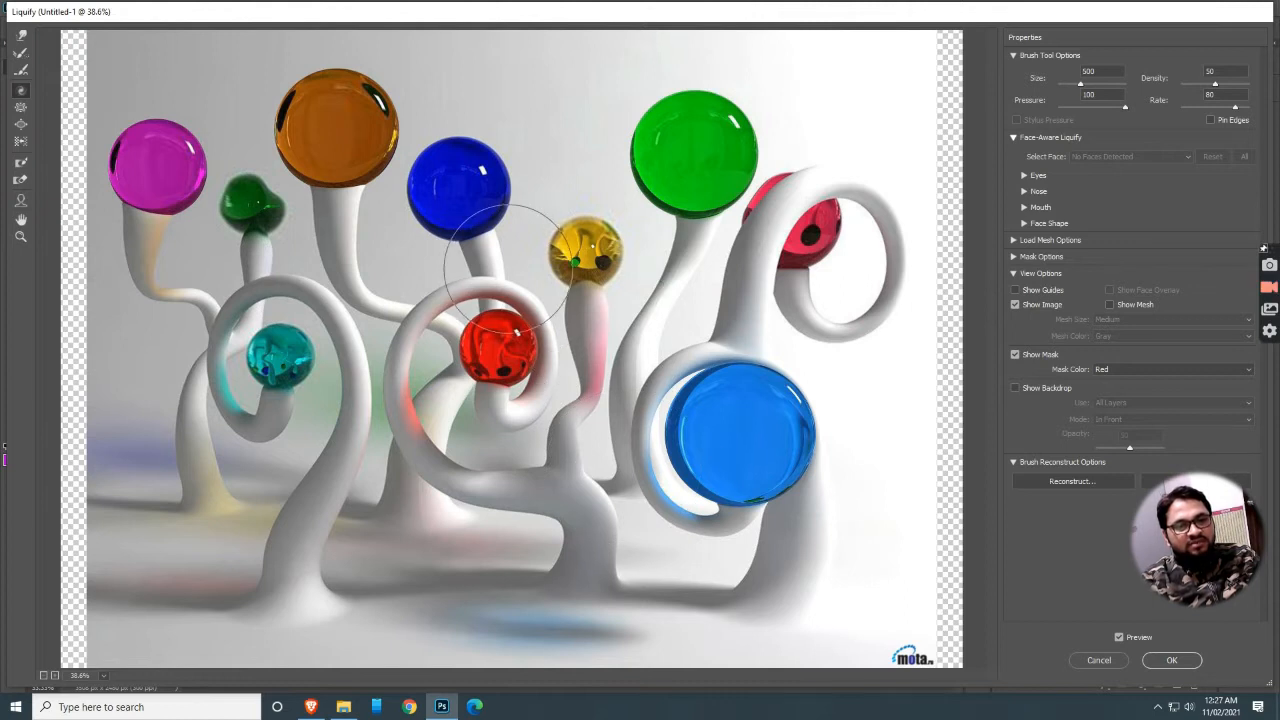
pyautogui.press('[')
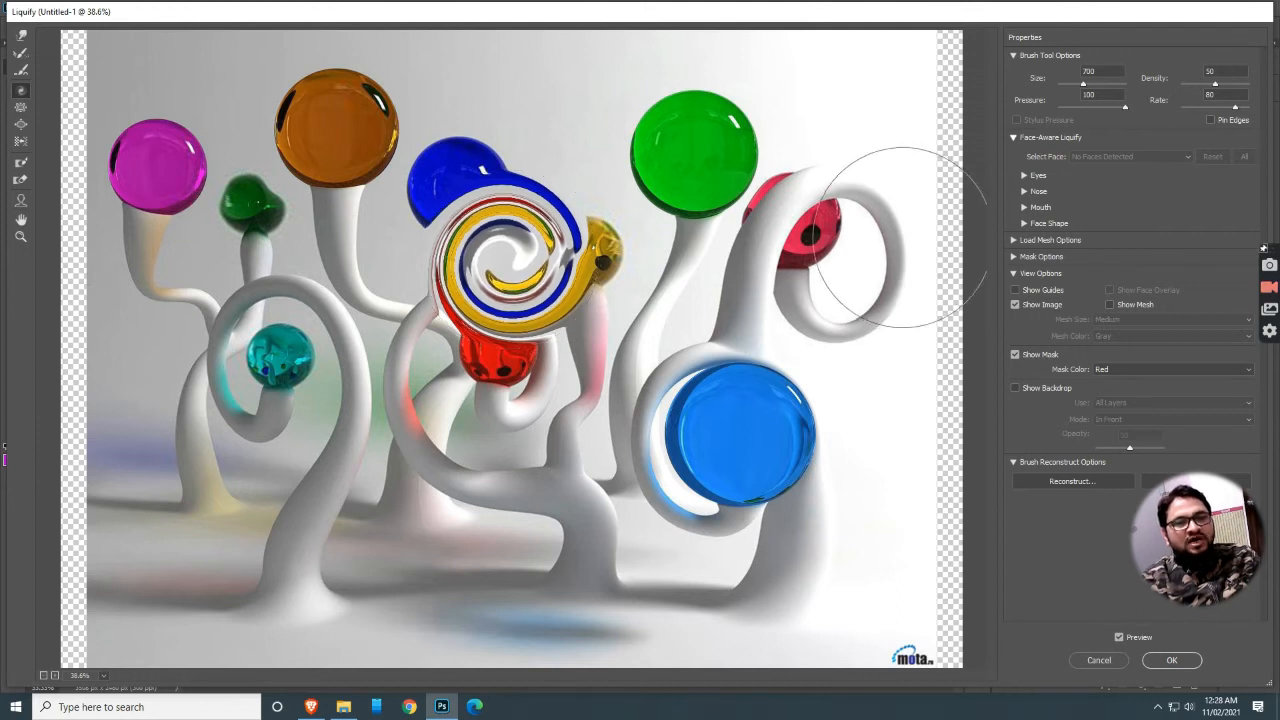
# Twirl the area between the bright green and pink balls, and the area between the magenta, dark green and orange balls.
pyautogui.moveTo(812, 222); pyautogui.dragTo(778, 195)
pyautogui.press(']')
pyautogui.moveTo(240, 156); pyautogui.dragTo(240, 155)
# Smooth the twirled distortion around the orange and magenta balls with the Smooth tool at brush size 700.
pyautogui.click(20, 69)
pyautogui.press(']')
pyautogui.press(']')
pyautogui.press(']')
pyautogui.press(']')
pyautogui.press(']')
pyautogui.press(']')
pyautogui.press(']')
pyautogui.press(']')
pyautogui.press(']')
pyautogui.press(']')
pyautogui.press(']')
pyautogui.moveTo(304, 143)
pyautogui.mouseDown()
pyautogui.moveTo(240, 155)
pyautogui.moveTo(98, 152)
pyautogui.moveTo(160, 170)
pyautogui.moveTo(332, 172)
pyautogui.moveTo(125, 153)
pyautogui.mouseUp()
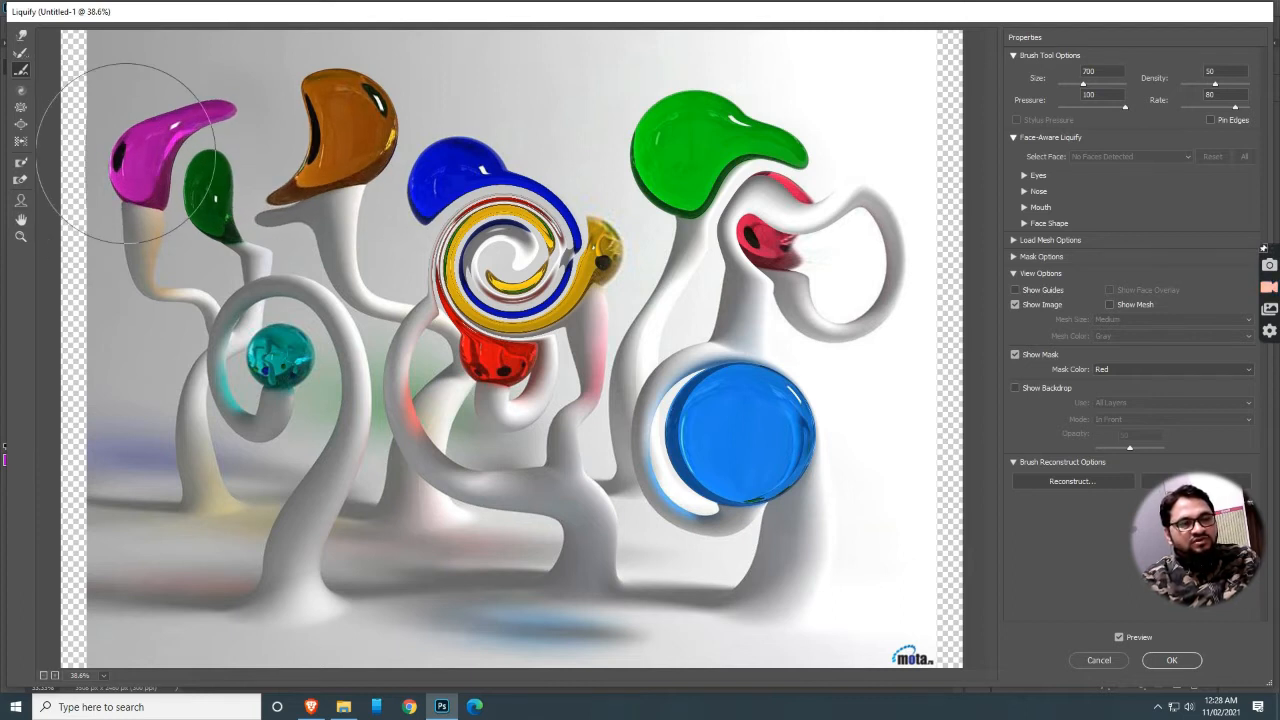
# Enlarge the Smooth brush to size 900 and smooth the remaining distortions across the central swirl and the bright green and pink balls.
pyautogui.press(']')
pyautogui.press(']')
pyautogui.moveTo(125, 153)
pyautogui.mouseDown()
pyautogui.moveTo(389, 181)
pyautogui.moveTo(412, 141)
pyautogui.moveTo(453, 122)
pyautogui.moveTo(412, 135)
pyautogui.moveTo(535, 210)
pyautogui.moveTo(579, 257)
pyautogui.moveTo(432, 282)
pyautogui.moveTo(419, 308)
pyautogui.moveTo(433, 222)
pyautogui.moveTo(552, 289)
pyautogui.mouseUp()
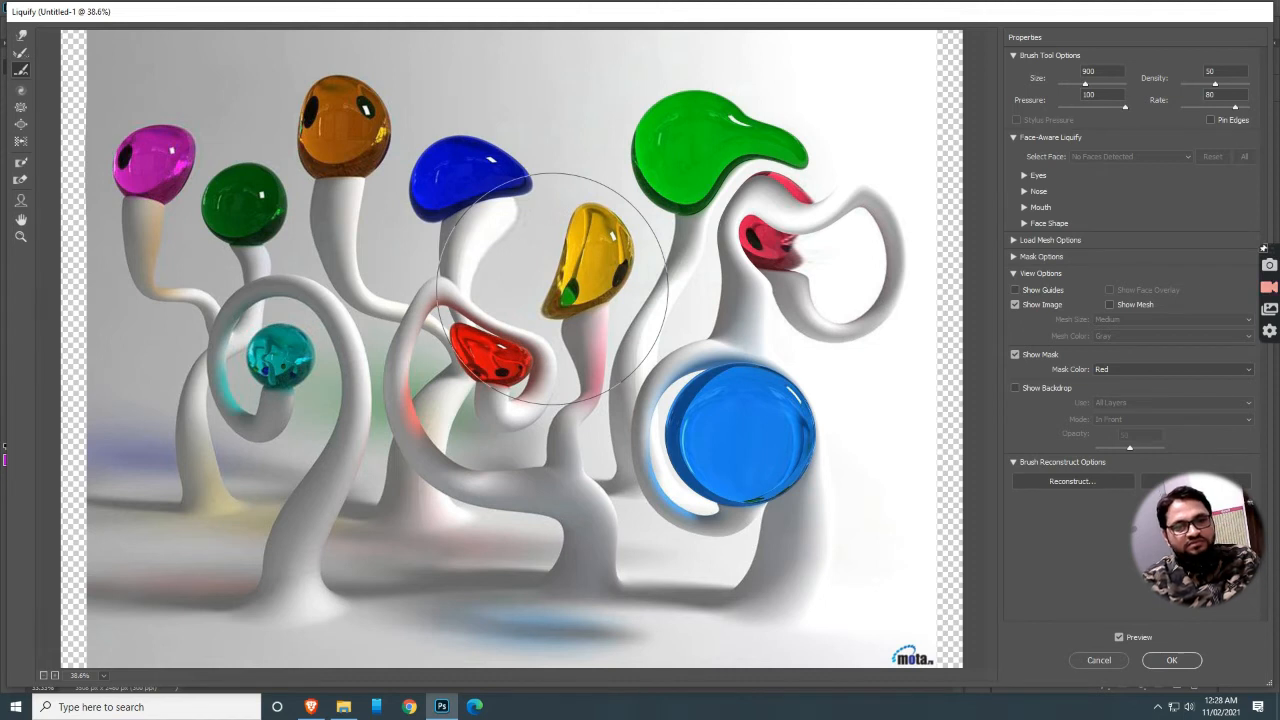
pyautogui.moveTo(552, 289)
pyautogui.mouseDown()
pyautogui.moveTo(489, 372)
pyautogui.moveTo(679, 316)
pyautogui.moveTo(695, 212)
pyautogui.moveTo(846, 138)
pyautogui.moveTo(615, 157)
pyautogui.moveTo(817, 210)
pyautogui.moveTo(821, 191)
pyautogui.moveTo(759, 169)
pyautogui.moveTo(709, 221)
pyautogui.moveTo(656, 183)
pyautogui.moveTo(786, 200)
pyautogui.mouseUp()
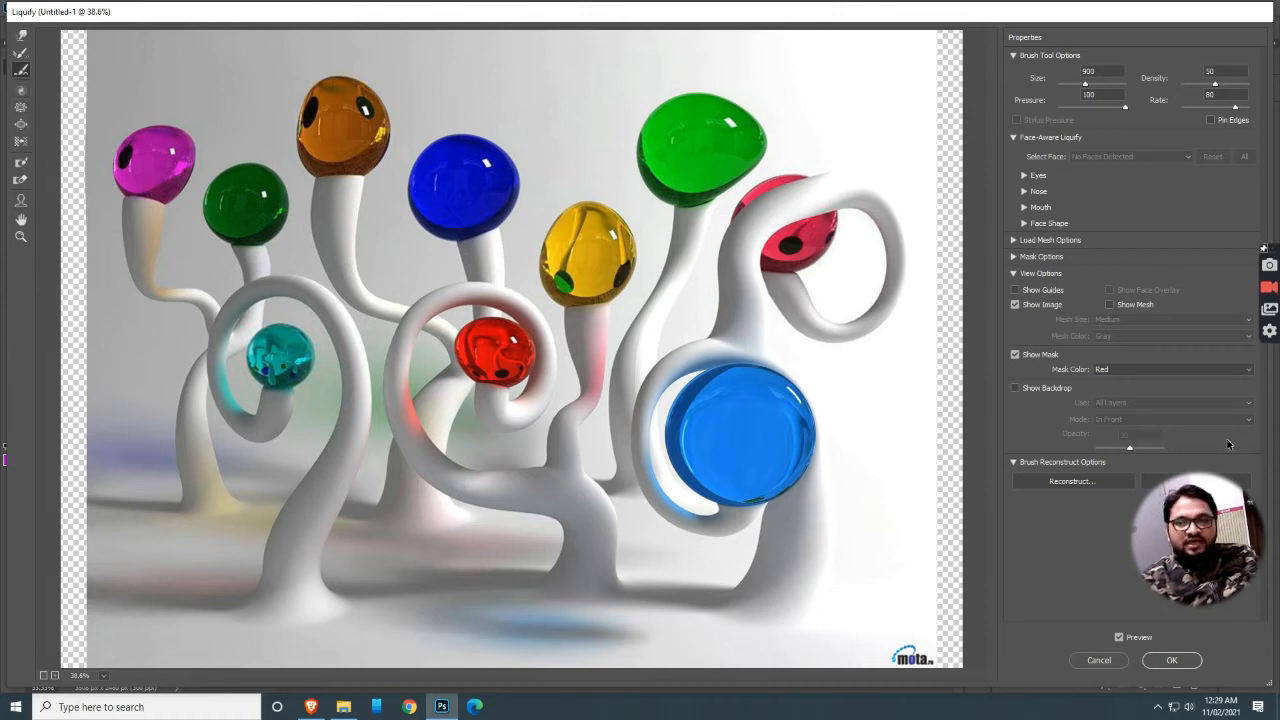
# Cancel the Liquify edits and delete the duplicate 3d_705 layer.
pyautogui.click(1099, 662)
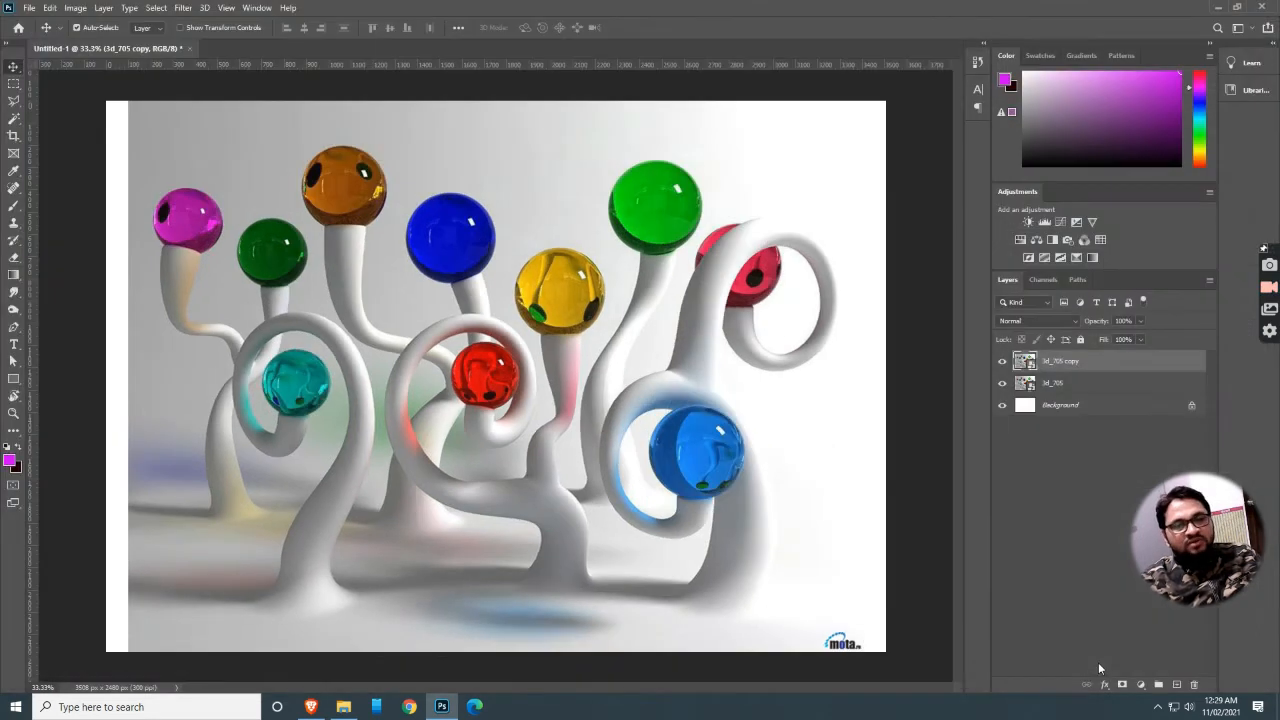
pyautogui.click(1002, 361)
pyautogui.press('Delete')
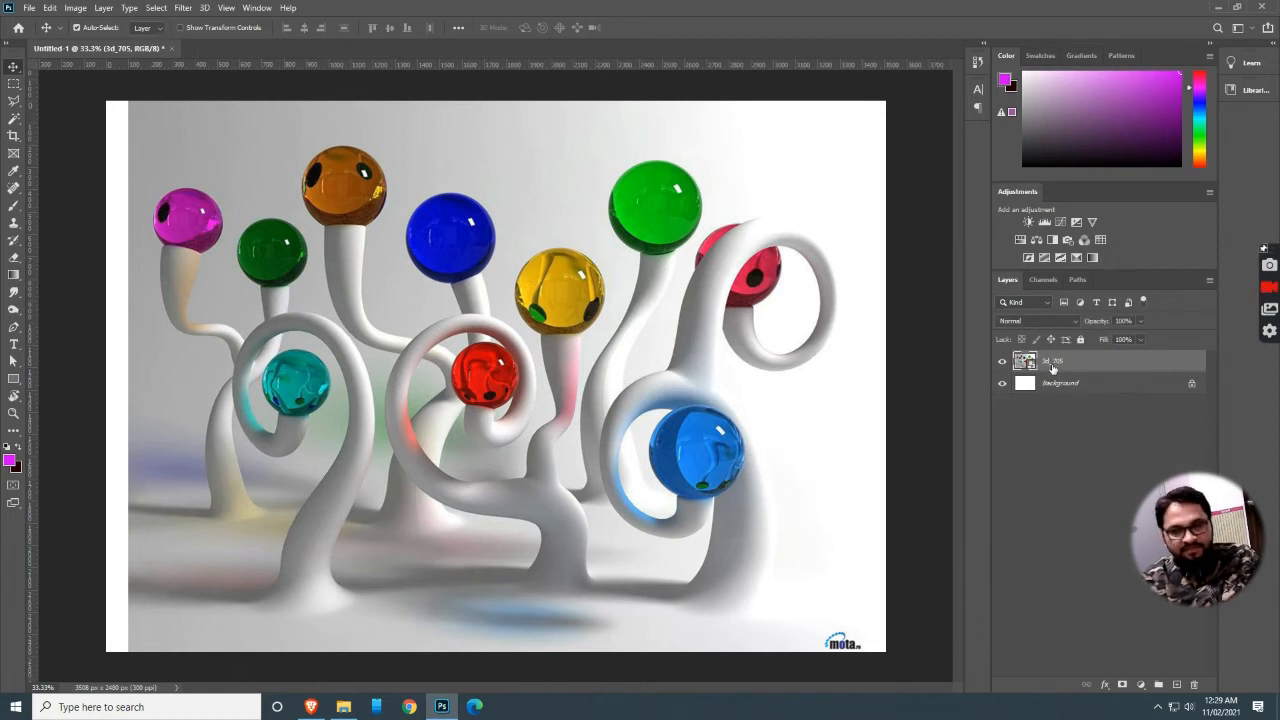
# Place the 3d_777 landscape image from the MAsking folder above the 3d_705 layer.
pyautogui.click(344, 707)
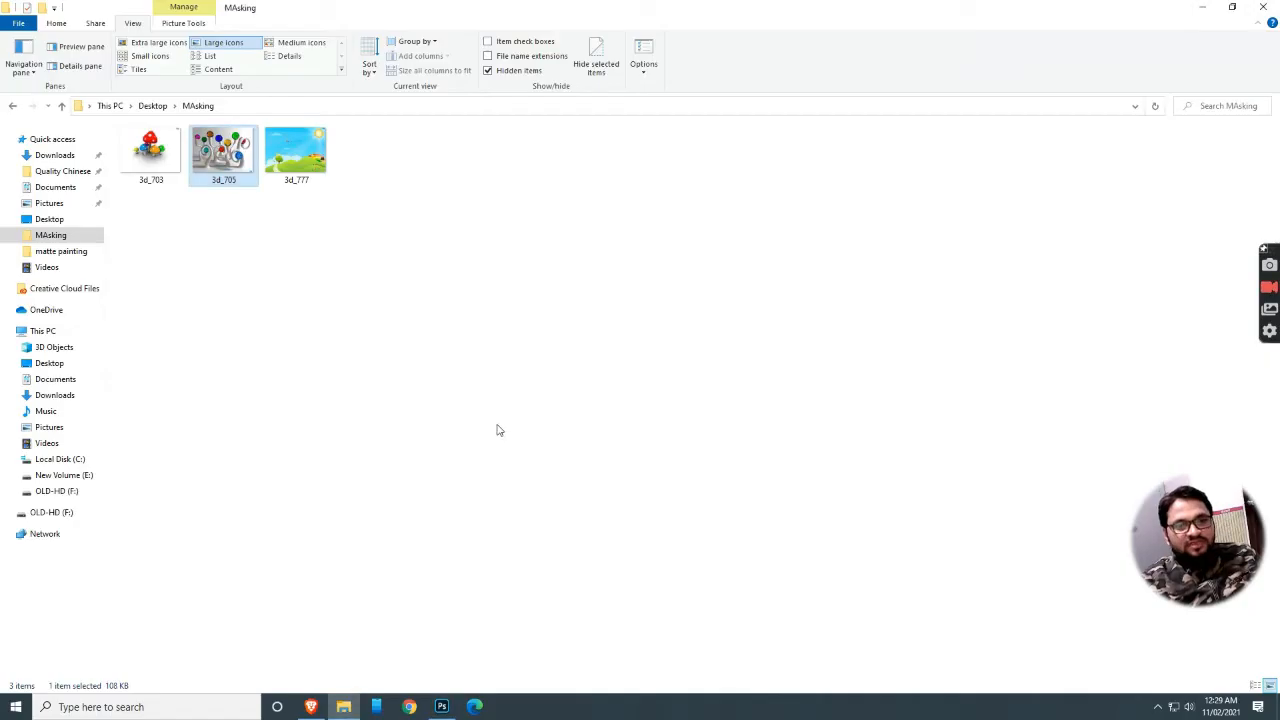
pyautogui.moveTo(291, 188); pyautogui.dragTo(474, 430)
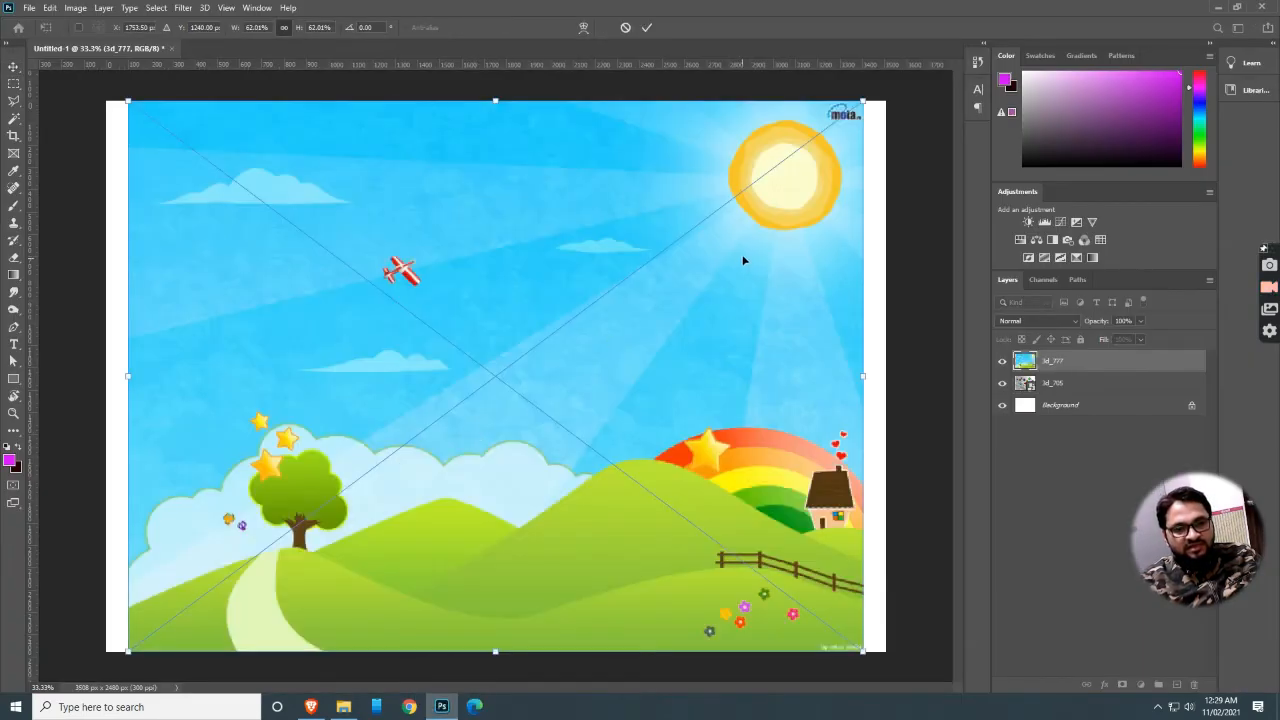
pyautogui.press('Return')
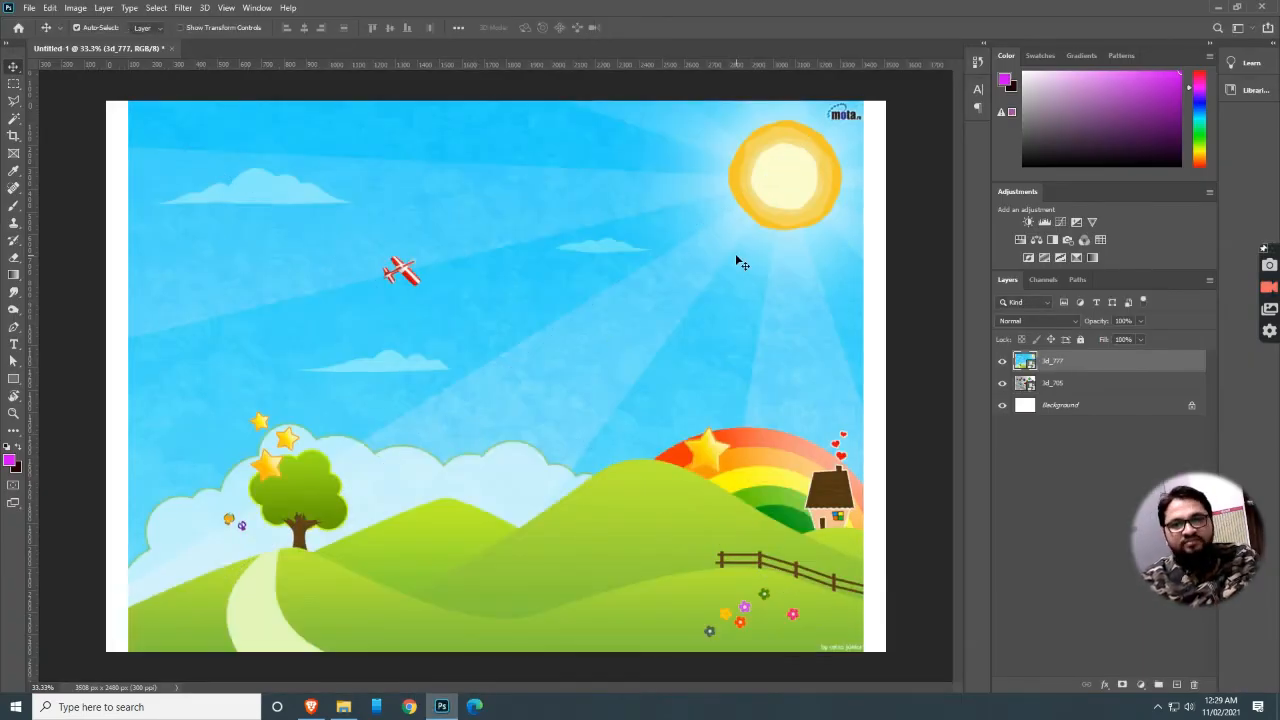
# Scale the 3d_777 image up to about 65% so it extends past the canvas's upper and right edges.
pyautogui.hotkey('ctrl', 't')
pyautogui.moveTo(862, 101); pyautogui.dragTo(900, 73)
pyautogui.press('Return')
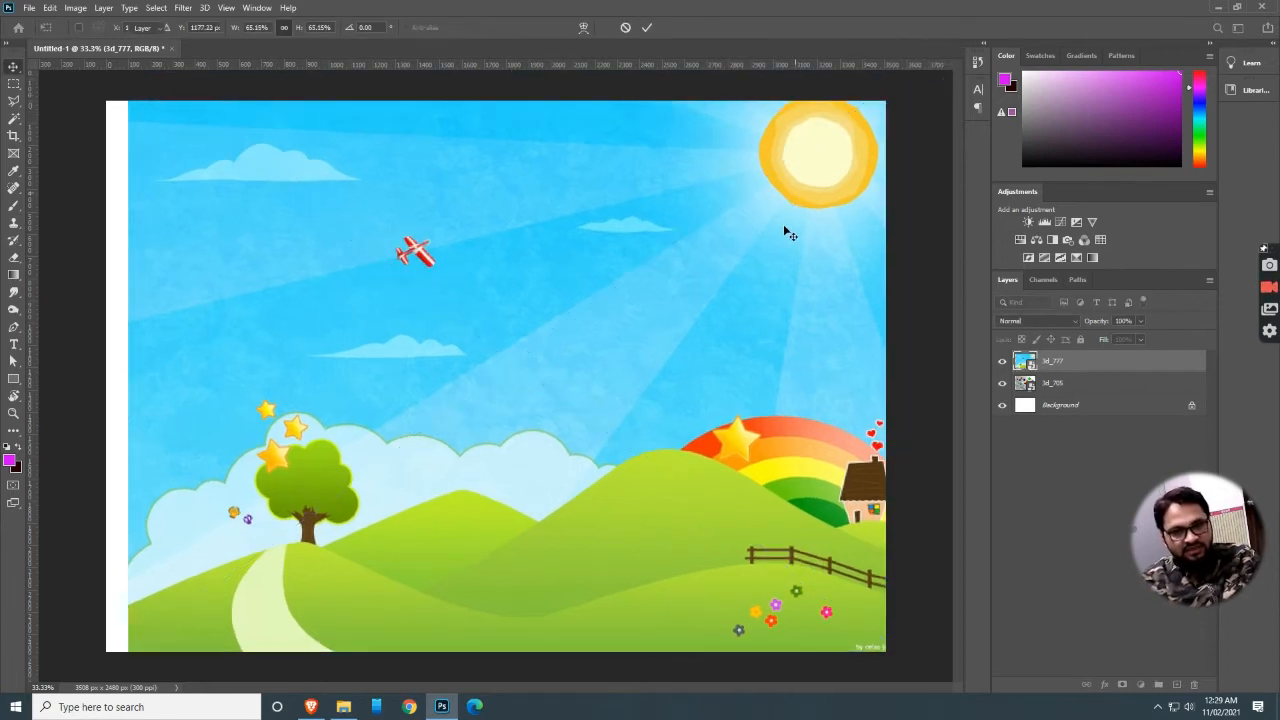
# Shift the 3d_777 image slightly left, commit its transform, and open the layer in the Filter Gallery.
pyautogui.moveTo(786, 226); pyautogui.dragTo(777, 222)
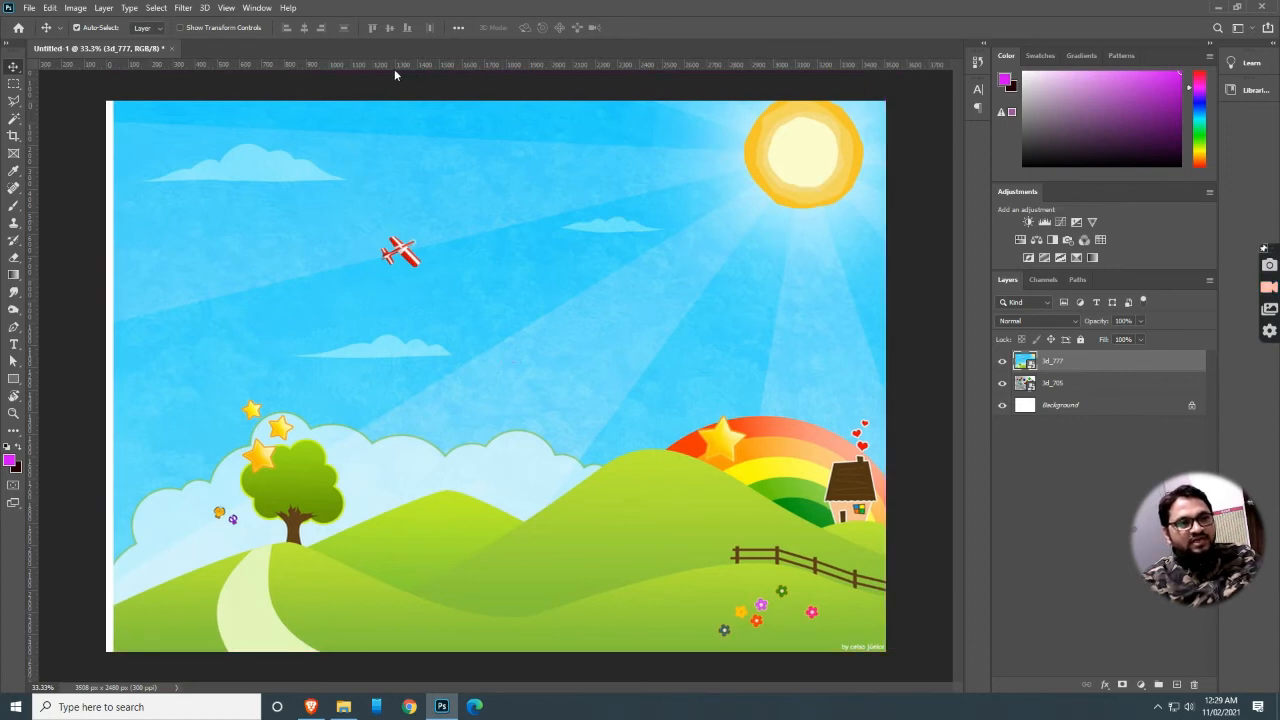
pyautogui.click(182, 8)
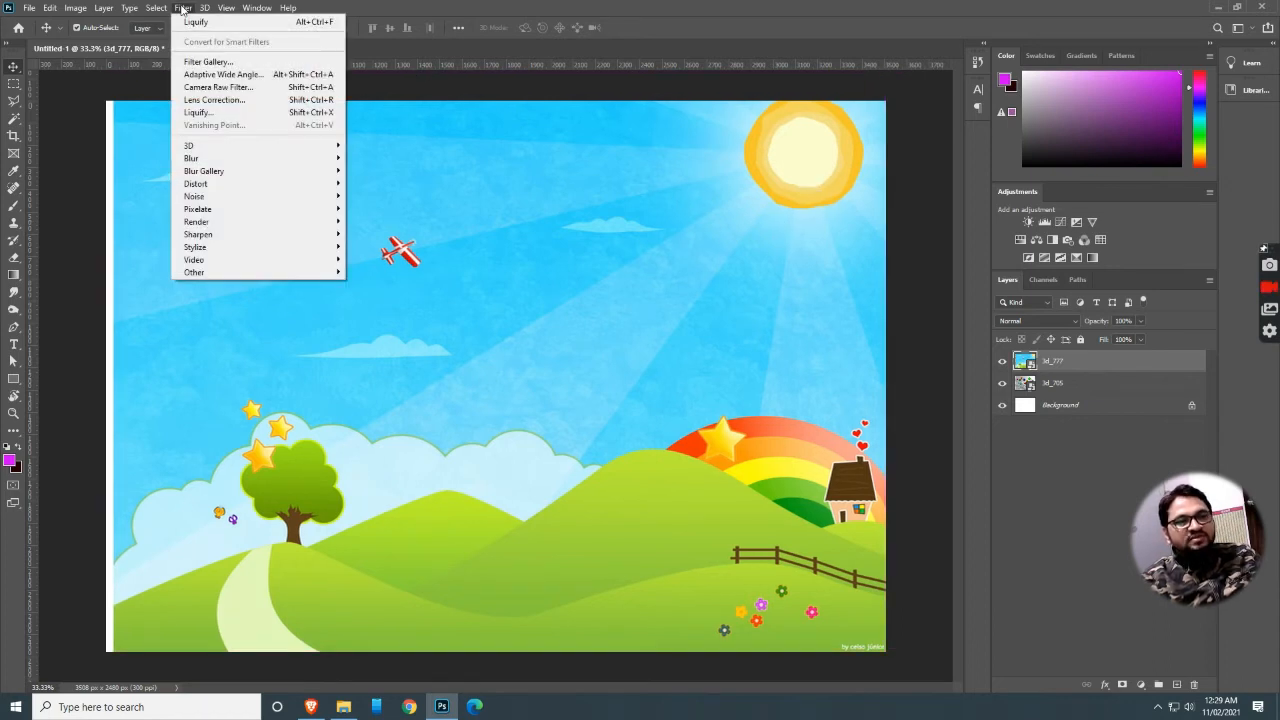
pyautogui.click(224, 65)
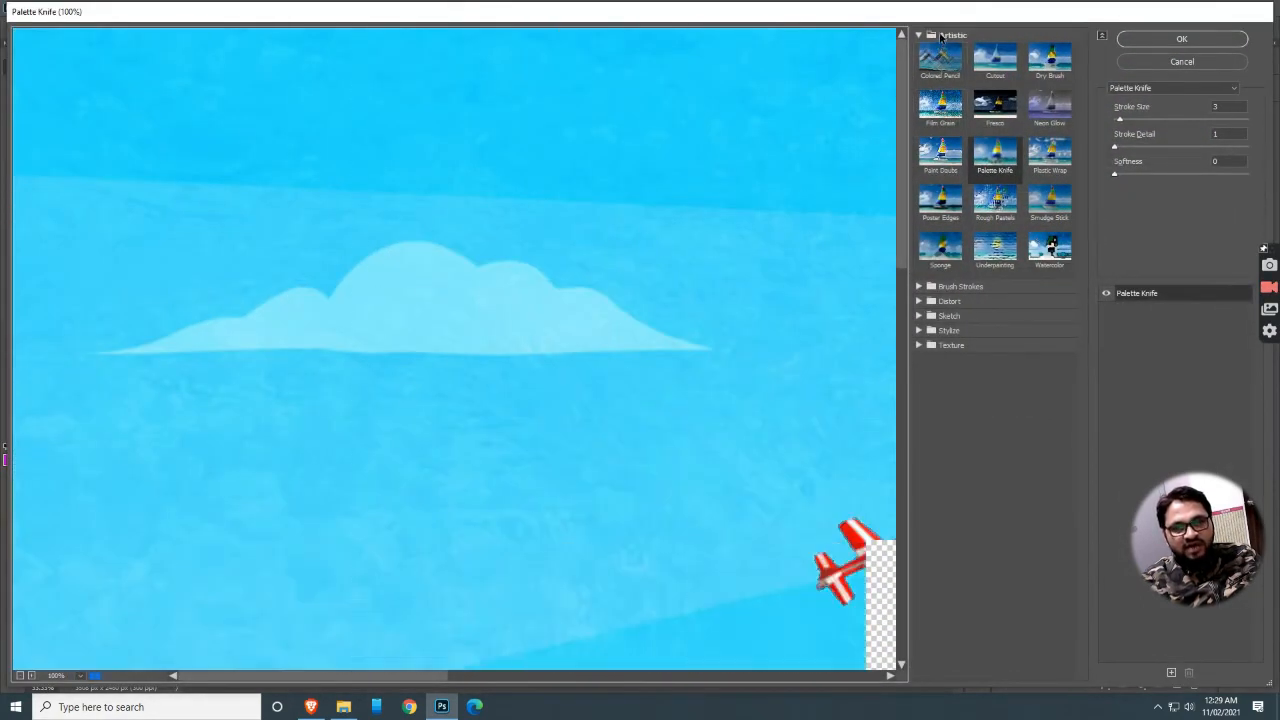
pyautogui.click(919, 35)
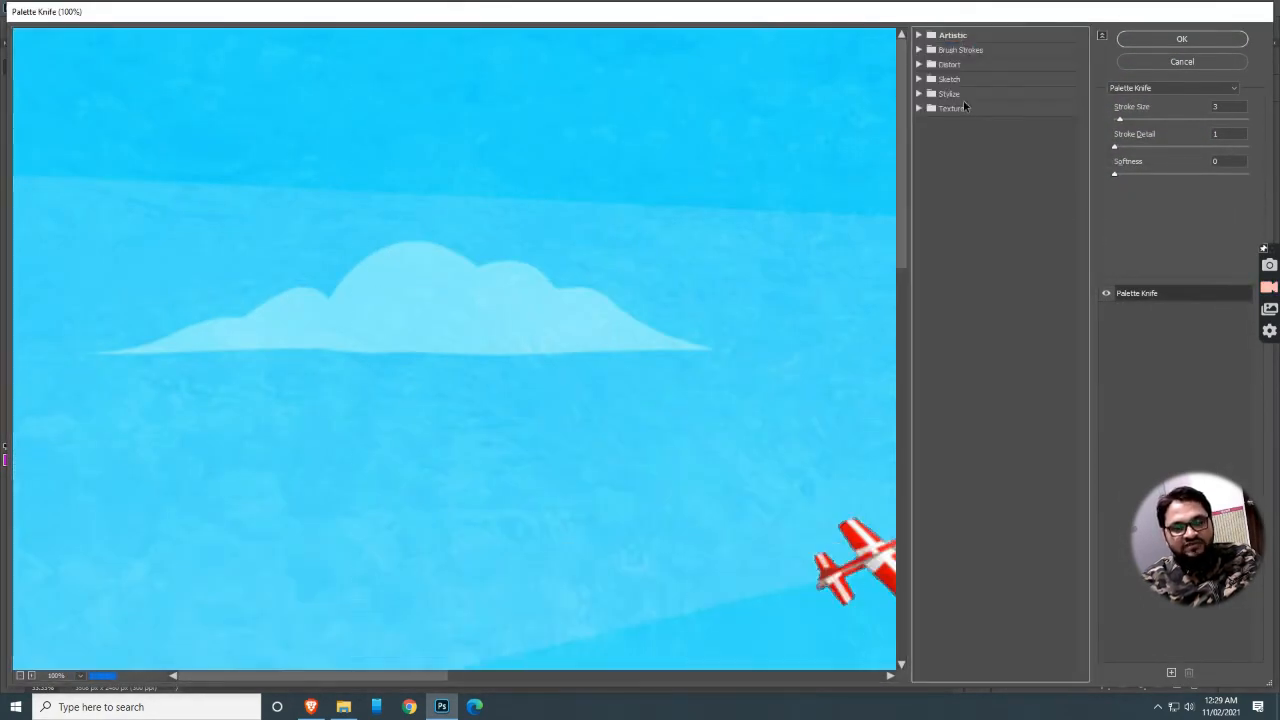
pyautogui.click(21, 677)
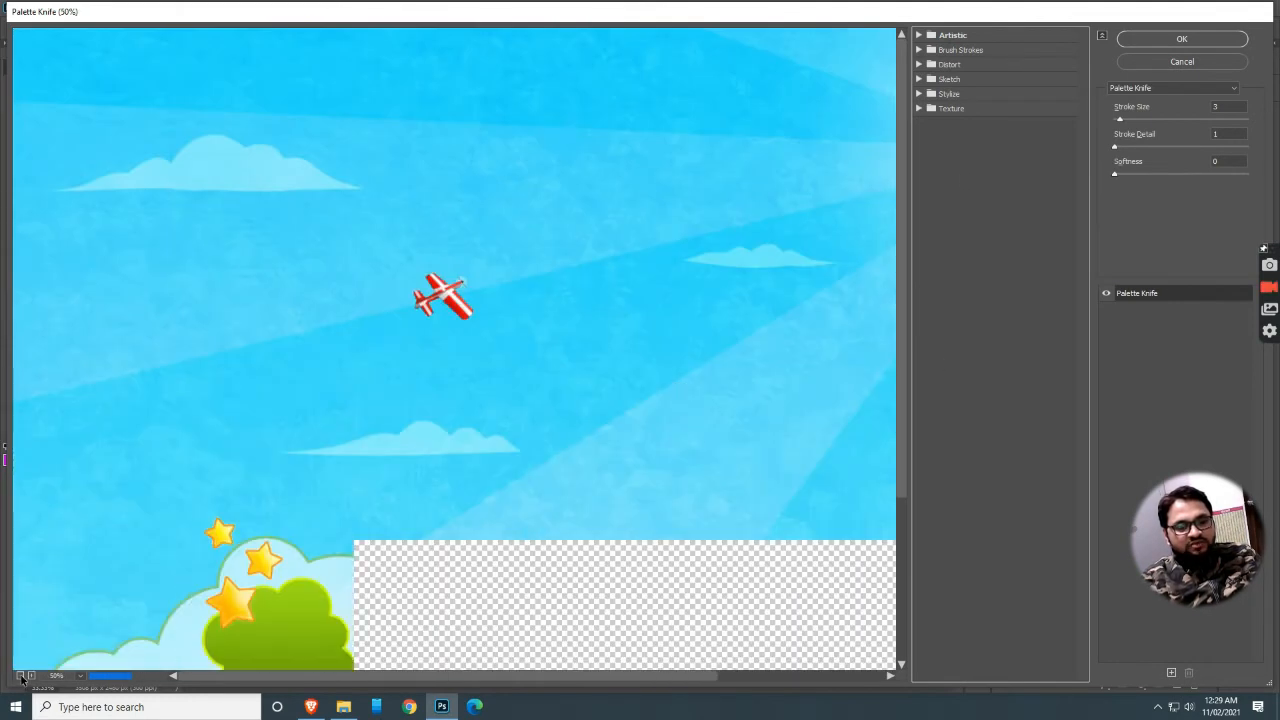
pyautogui.click(21, 677)
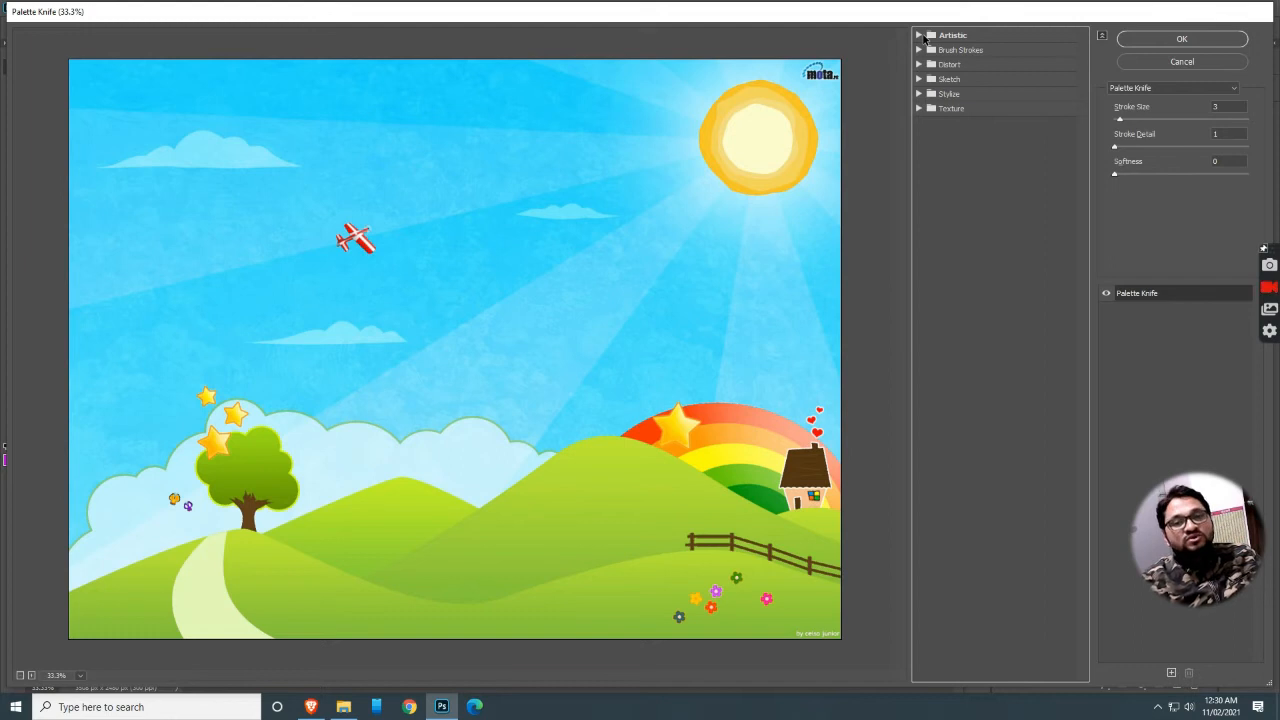
# Preview the Artistic filters Colored Pencil, Cutout, Dry Brush, Film Grain, Fresco, Neon Glow and Paint Daubs on the landscape.
pyautogui.click(918, 36)
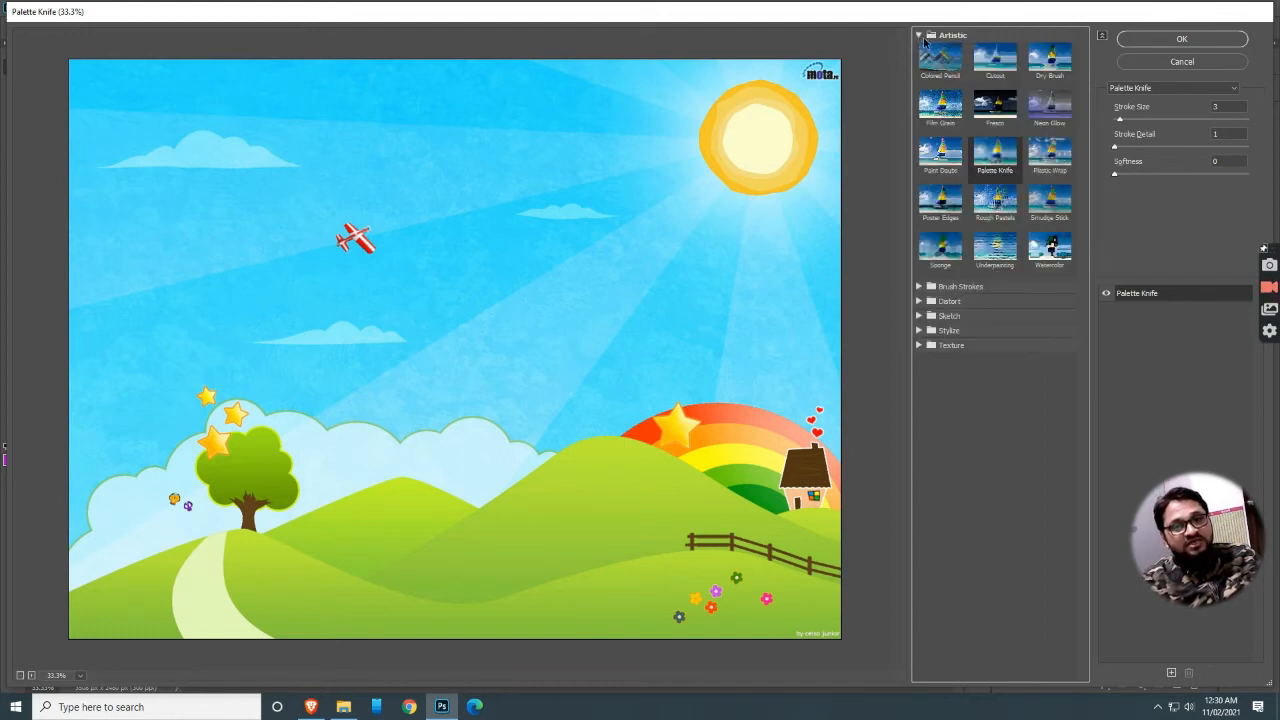
pyautogui.click(945, 66)
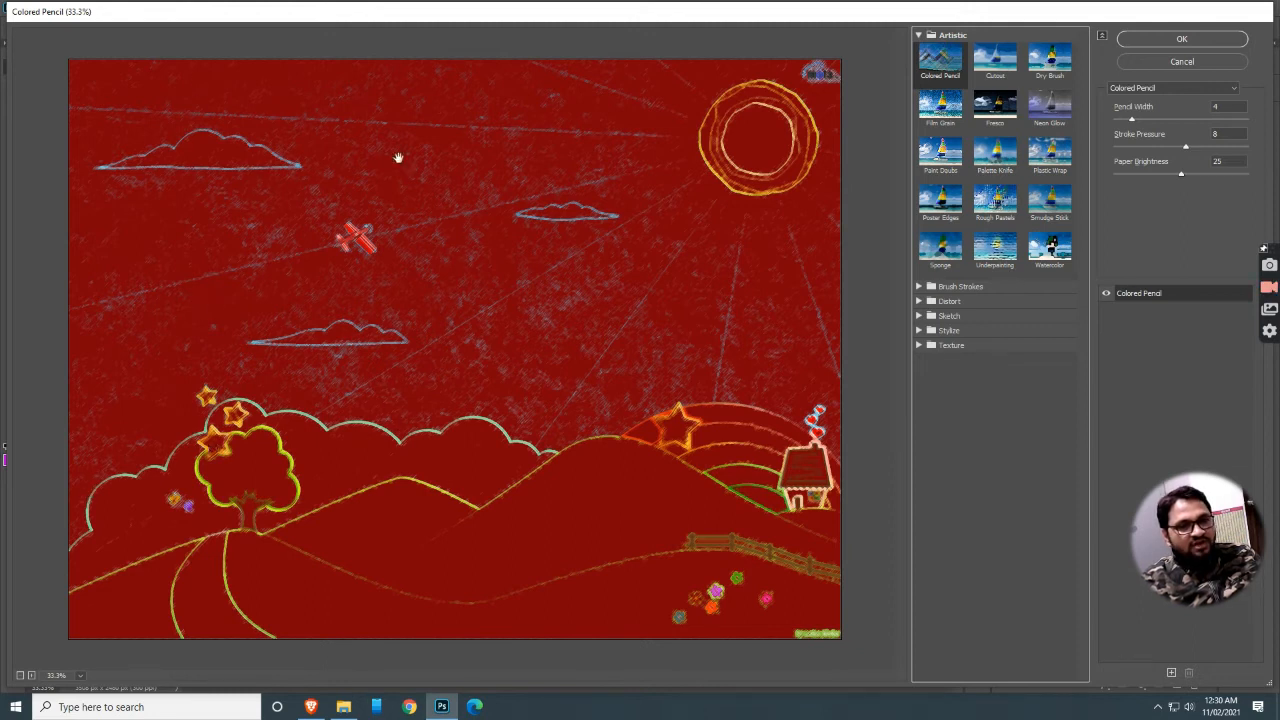
pyautogui.click(995, 58)
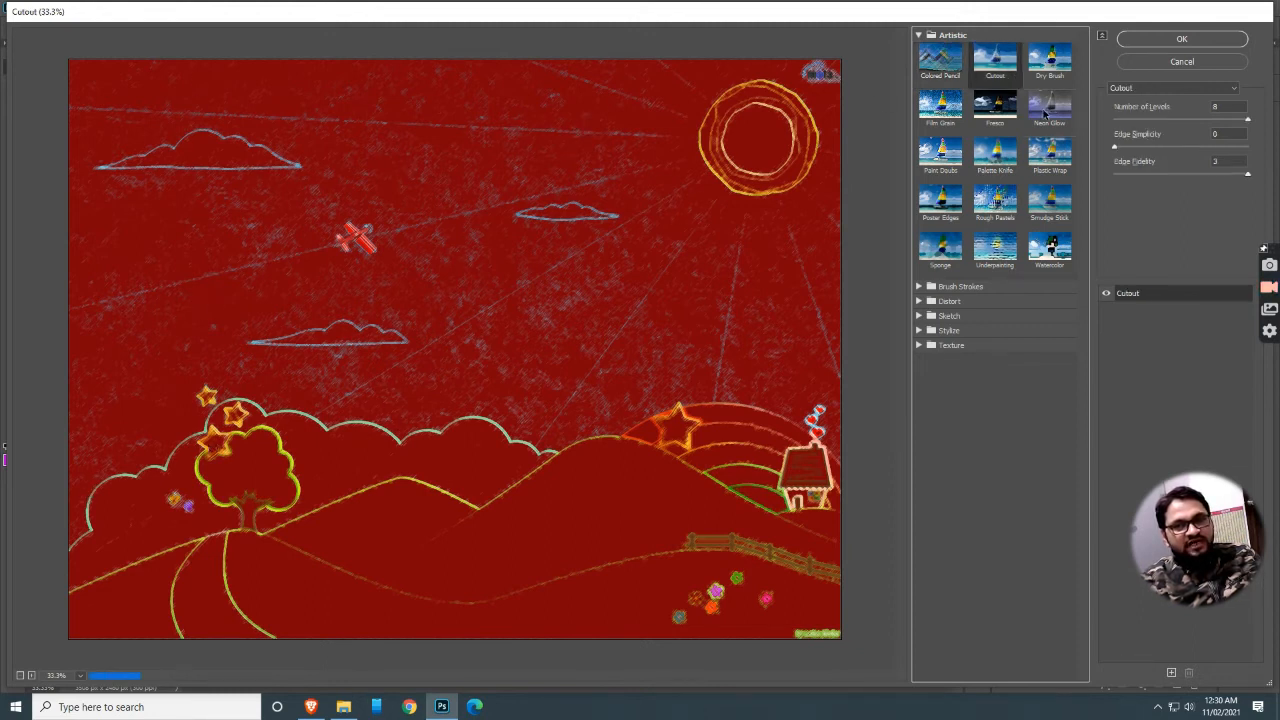
pyautogui.click(1050, 60)
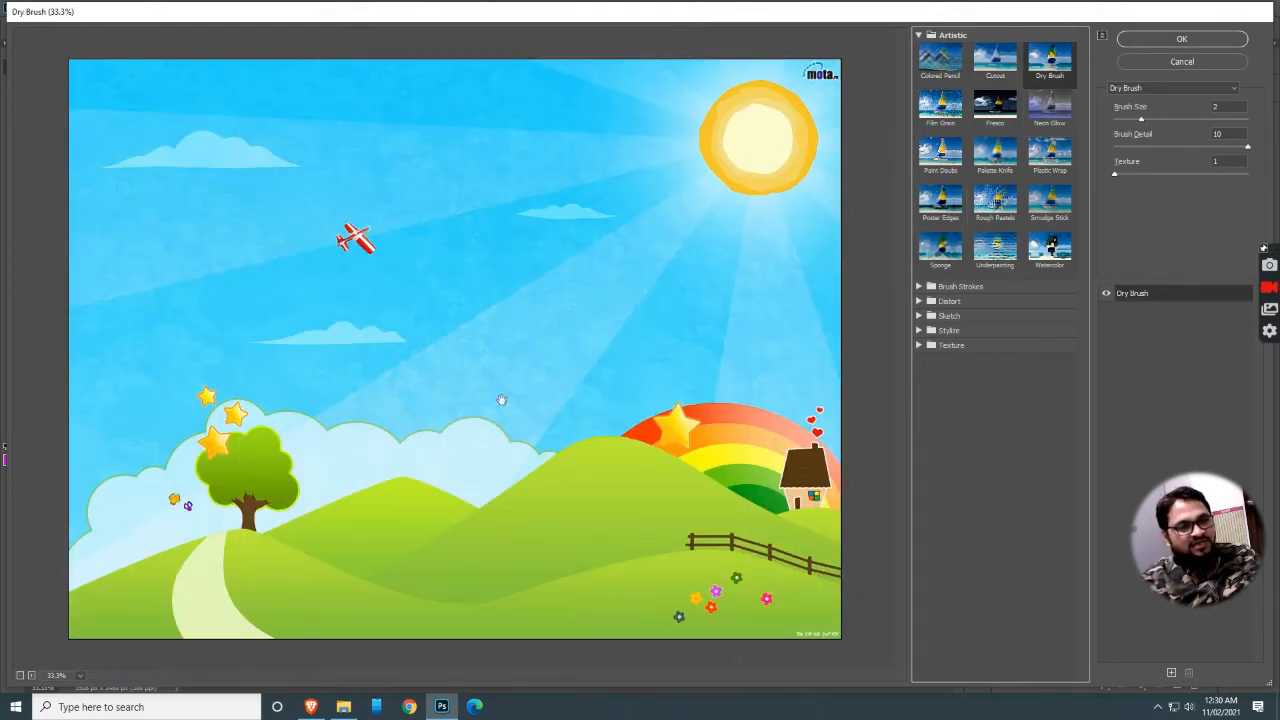
pyautogui.click(941, 112)
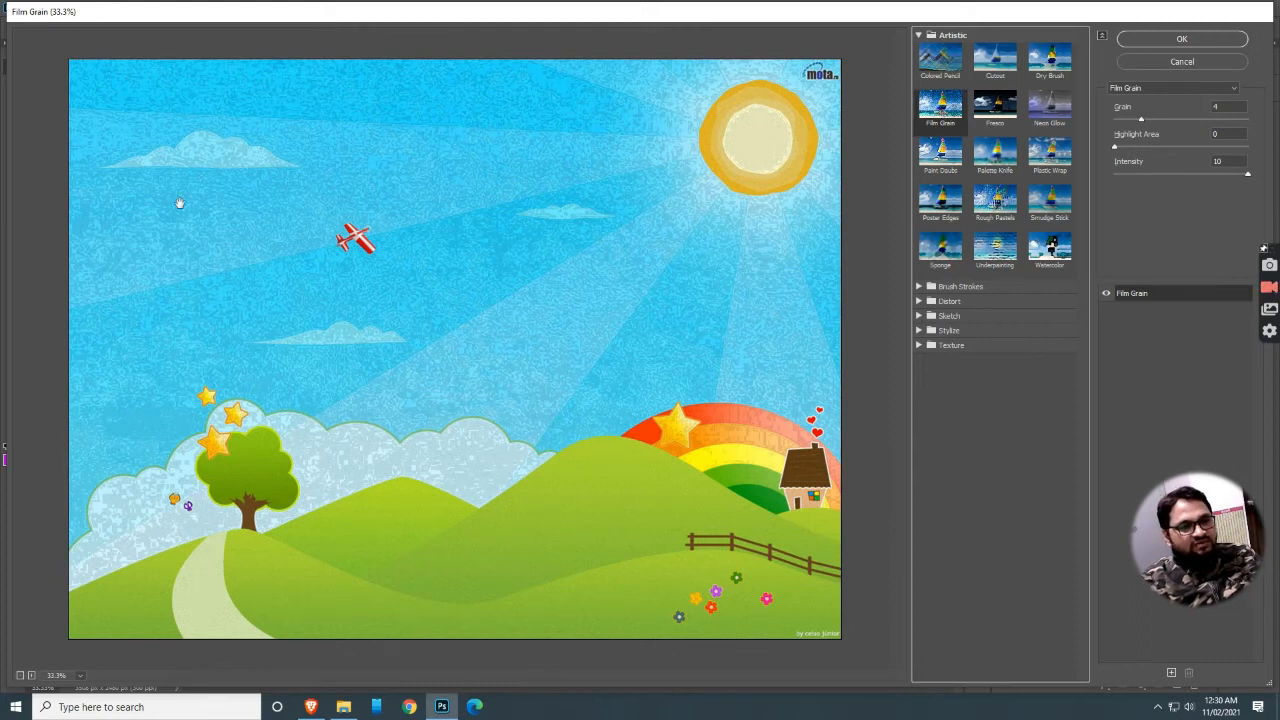
pyautogui.click(1008, 114)
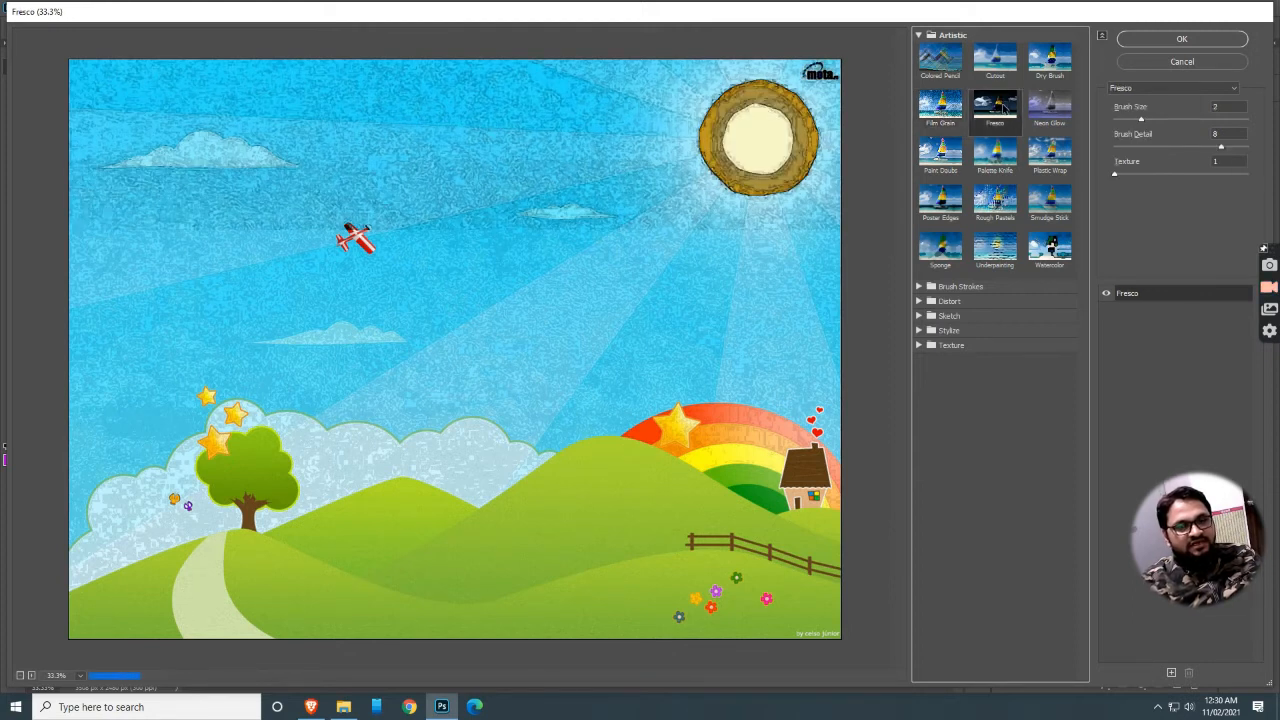
pyautogui.click(1062, 98)
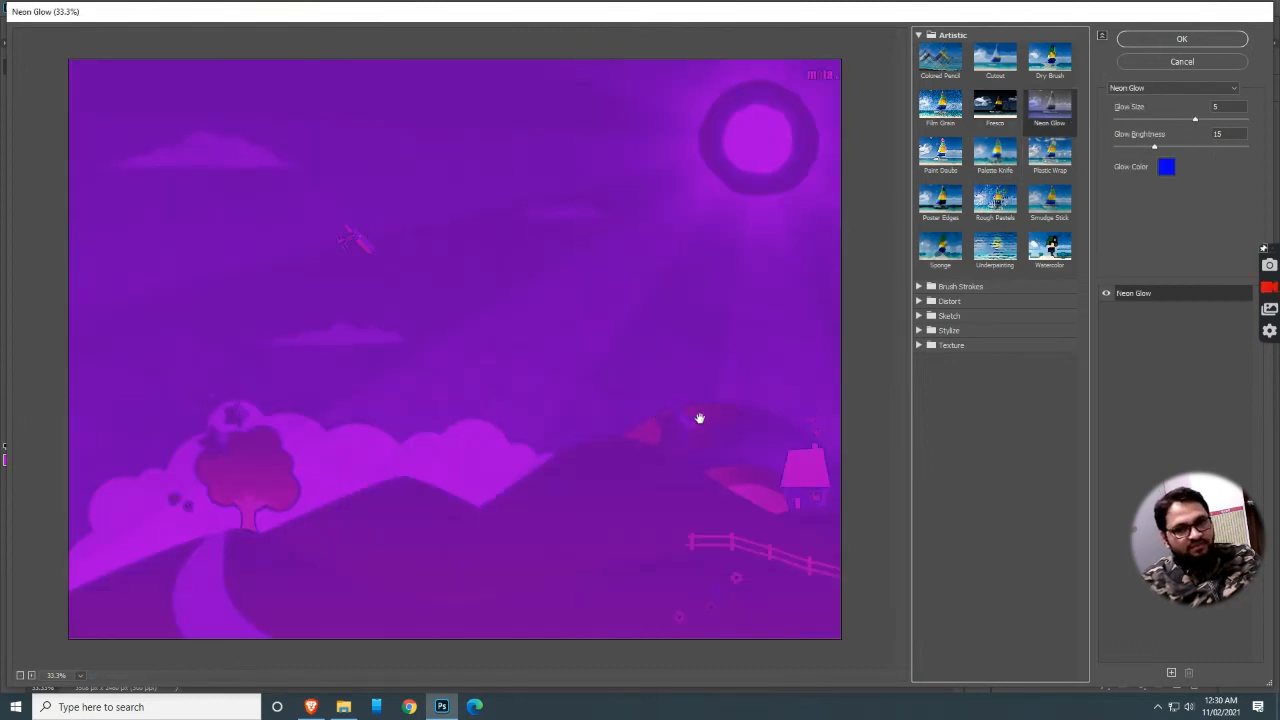
pyautogui.click(940, 150)
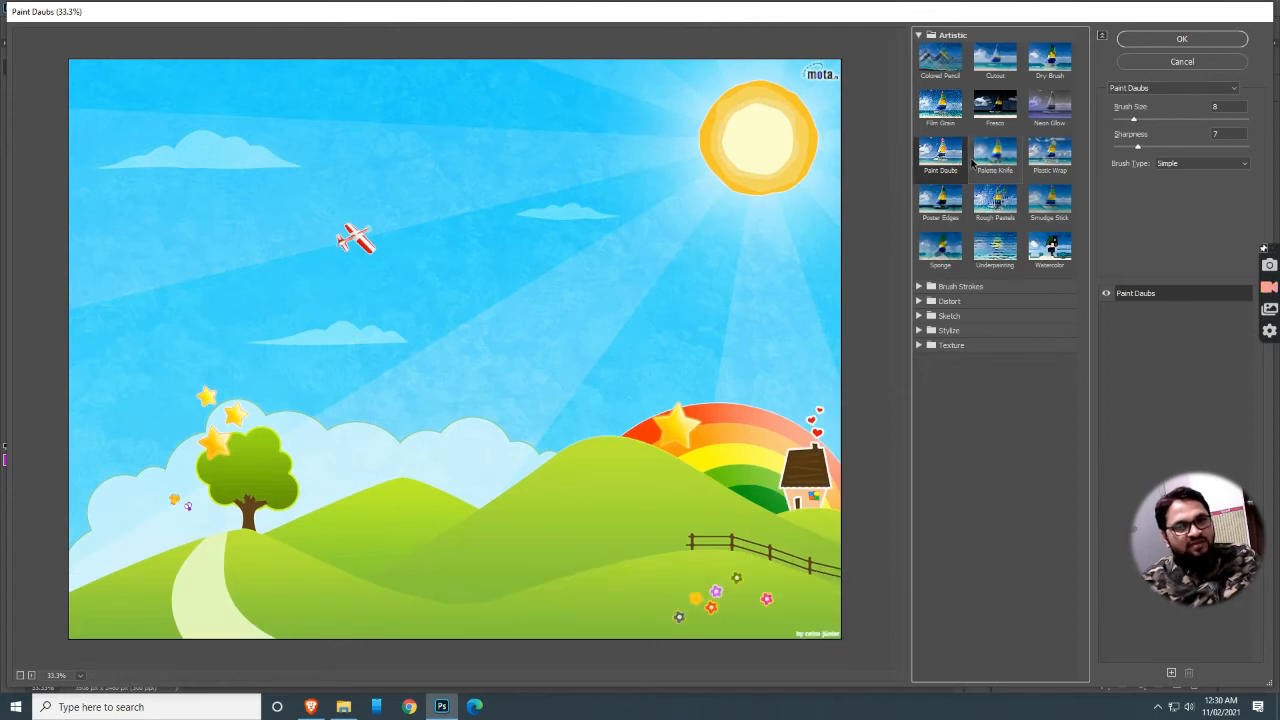
# Try the Palette Knife filter on the landscape with Stroke Size 50 and Softness 8.
pyautogui.click(1010, 152)
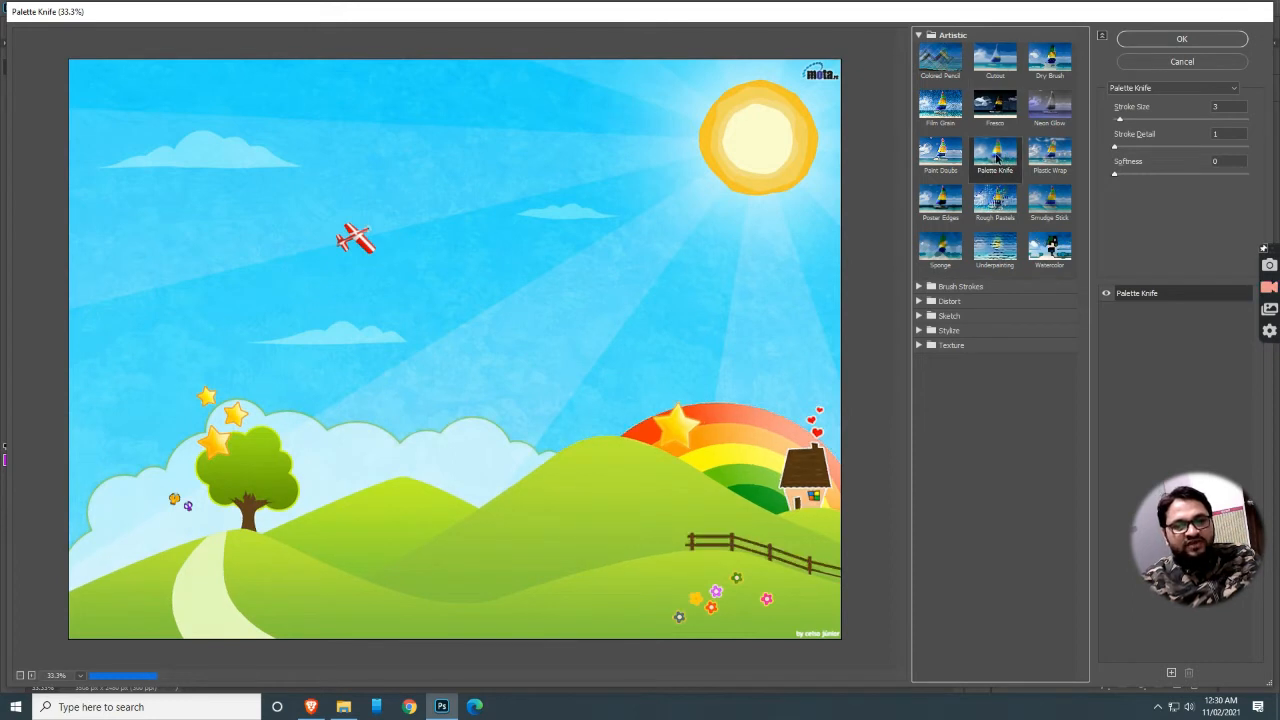
pyautogui.moveTo(1119, 120); pyautogui.dragTo(1160, 121)
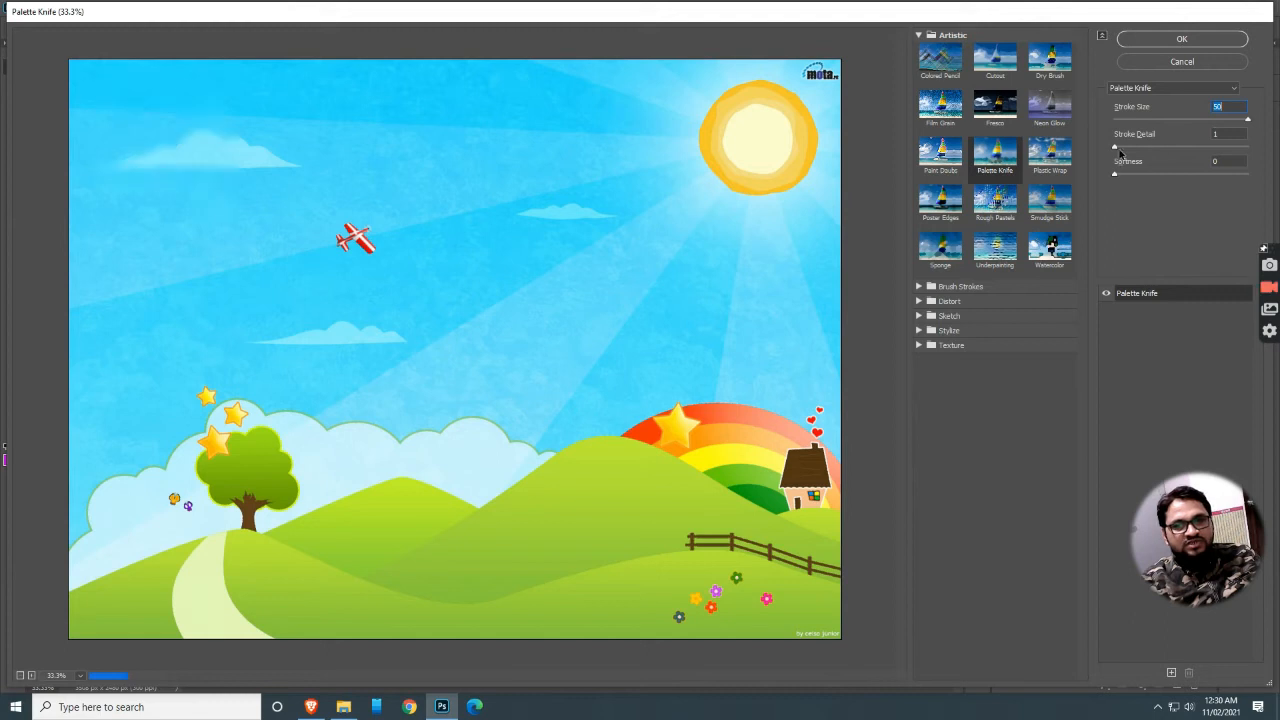
pyautogui.moveTo(1114, 148); pyautogui.dragTo(1230, 149)
pyautogui.moveTo(1115, 176); pyautogui.dragTo(1264, 178)
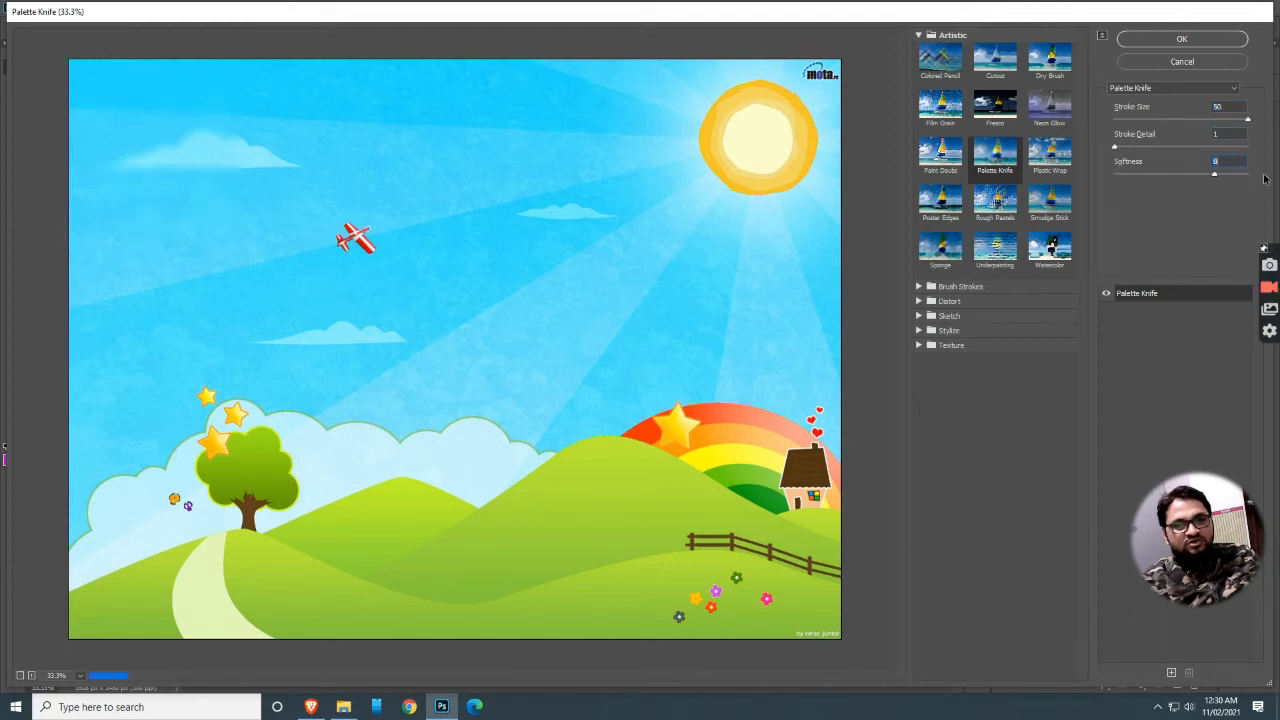
# Try the Plastic Wrap filter with Highlight Strength 20, Detail 15 and Smoothness 15.
pyautogui.click(1049, 158)
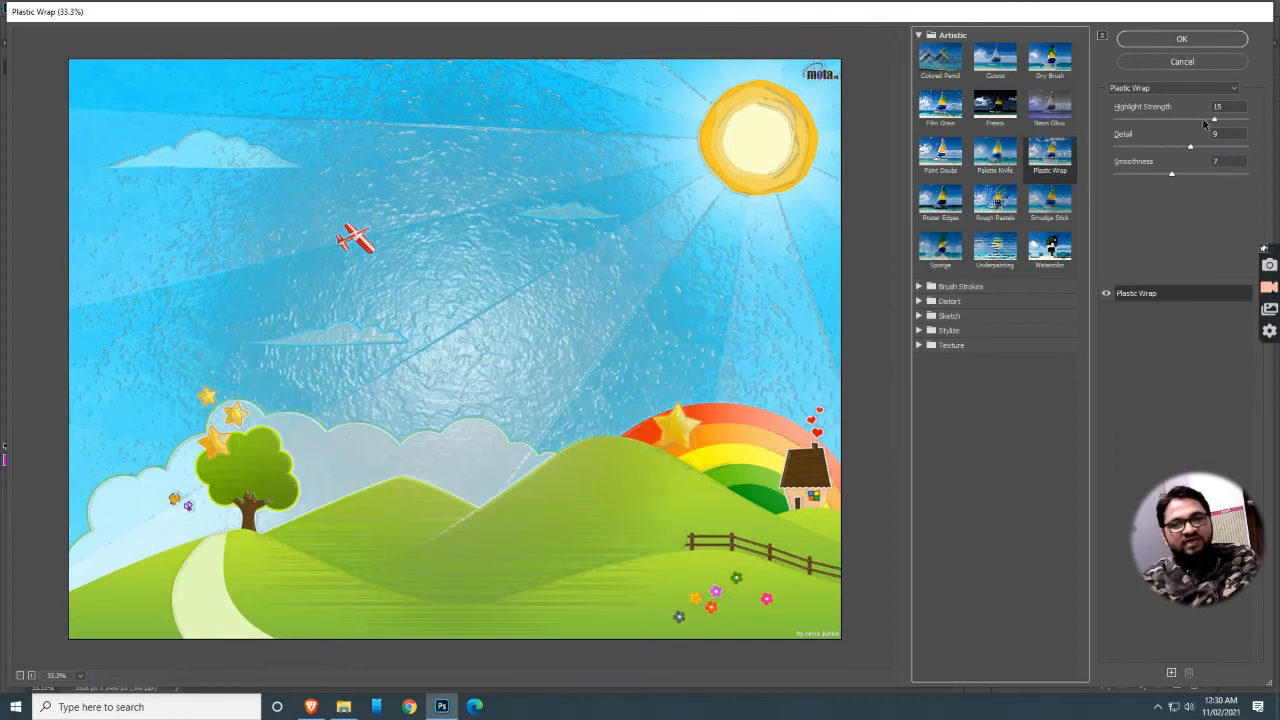
pyautogui.moveTo(1213, 120); pyautogui.dragTo(1250, 147)
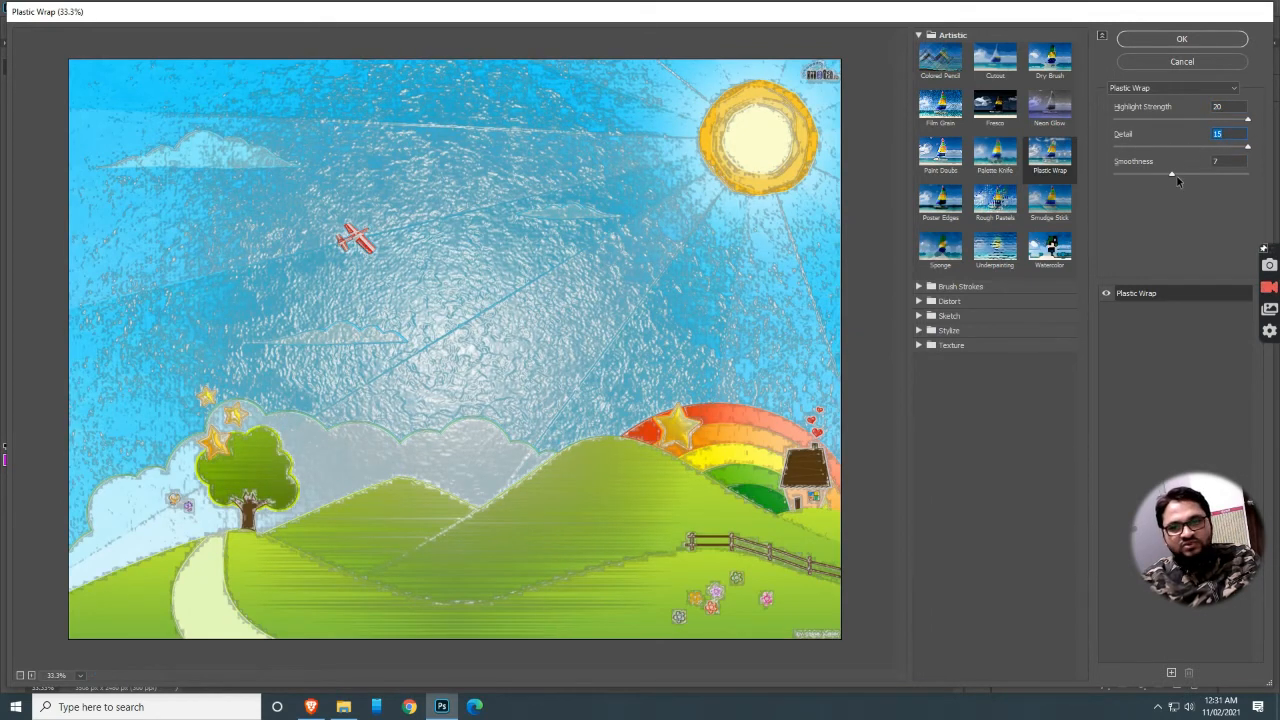
pyautogui.moveTo(1205, 175); pyautogui.dragTo(1249, 175)
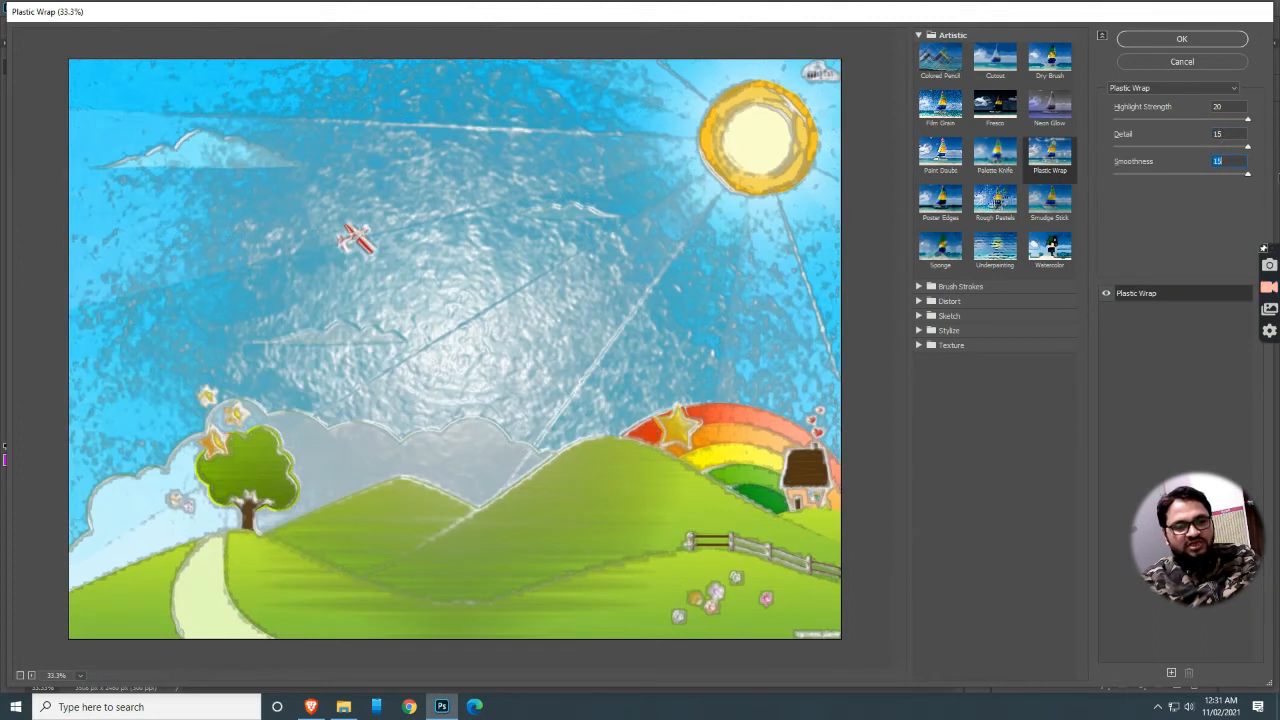
# Preview the remaining Artistic filters: Poster Edges, Rough Pastels, Smudge Stick, Sponge, Underpainting and Watercolor.
pyautogui.click(948, 204)
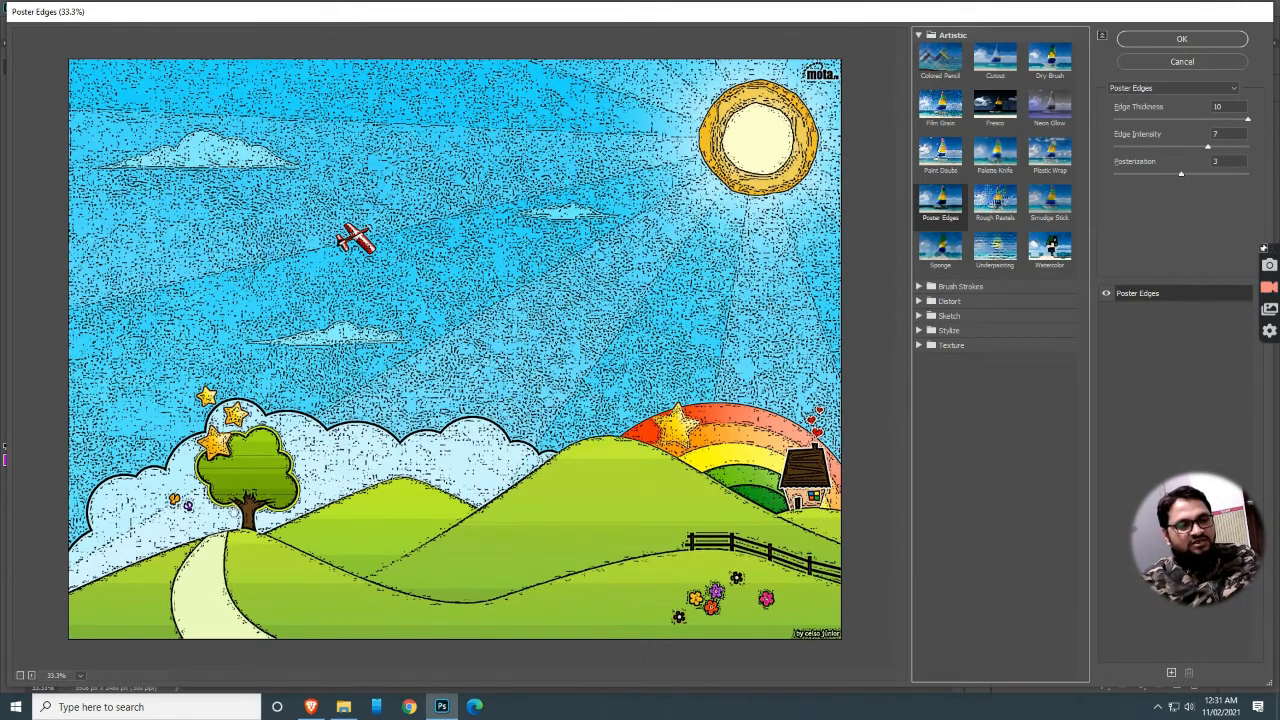
pyautogui.click(992, 208)
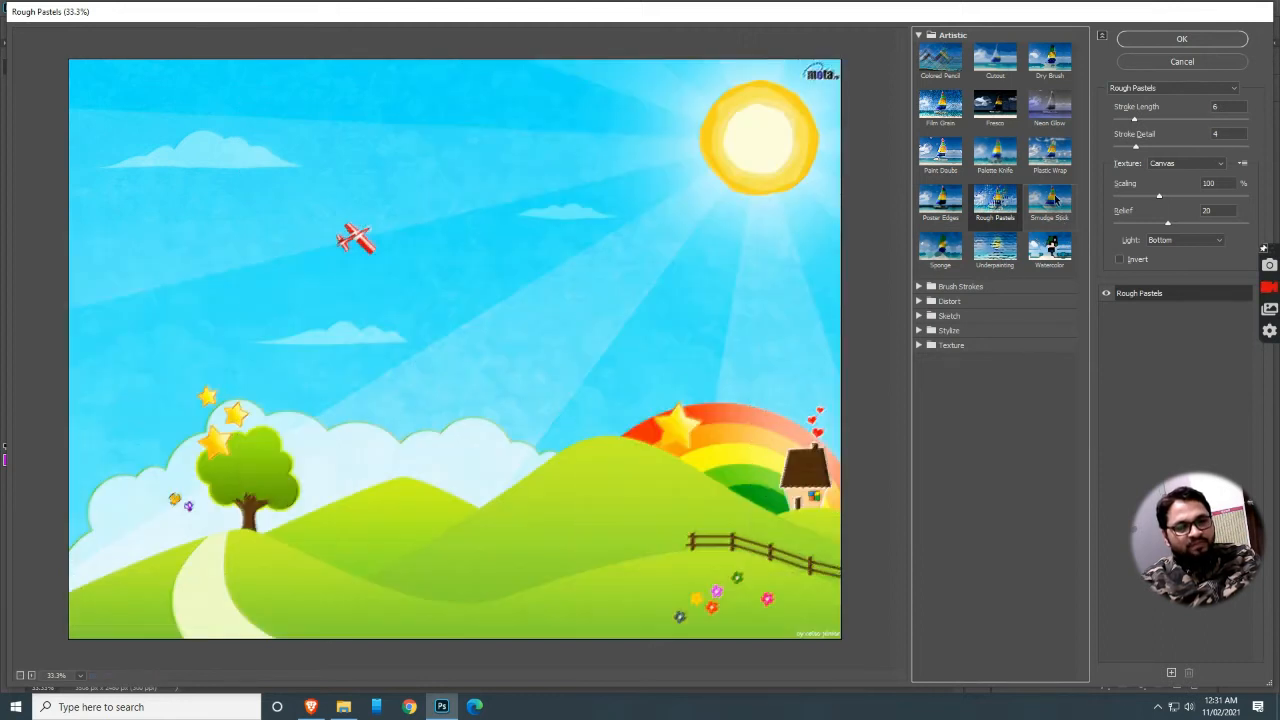
pyautogui.click(1054, 200)
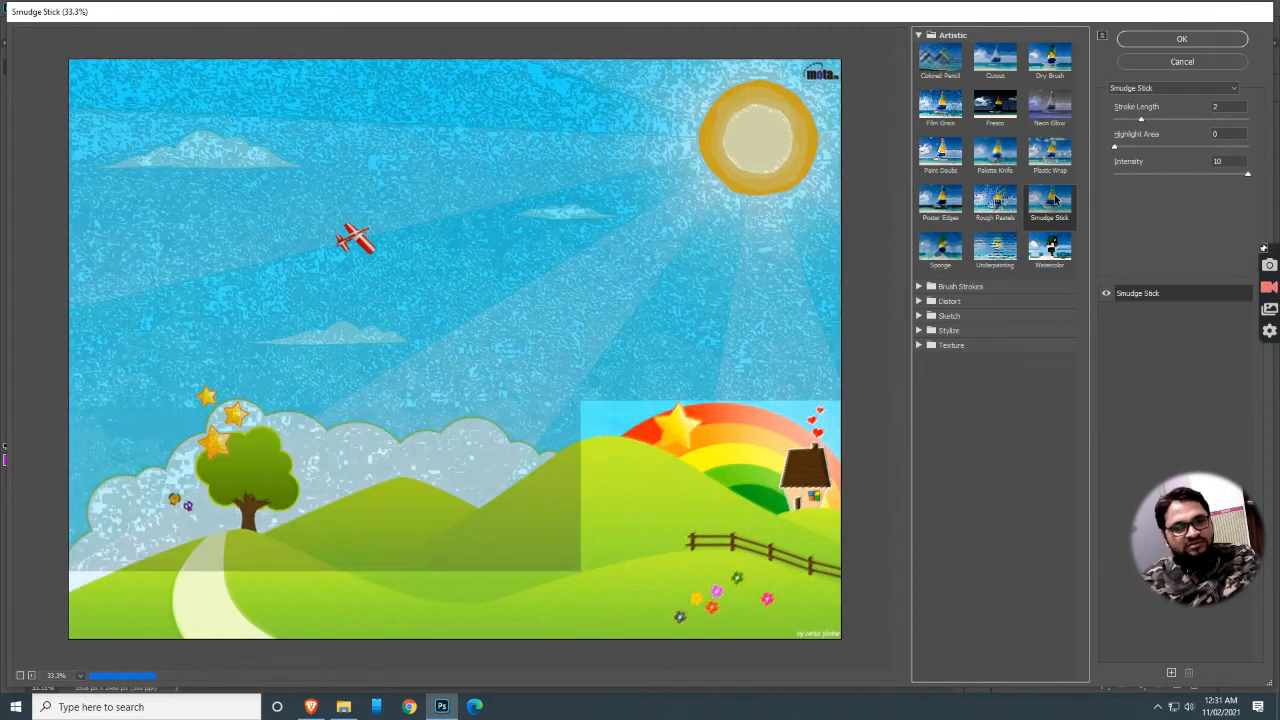
pyautogui.click(936, 246)
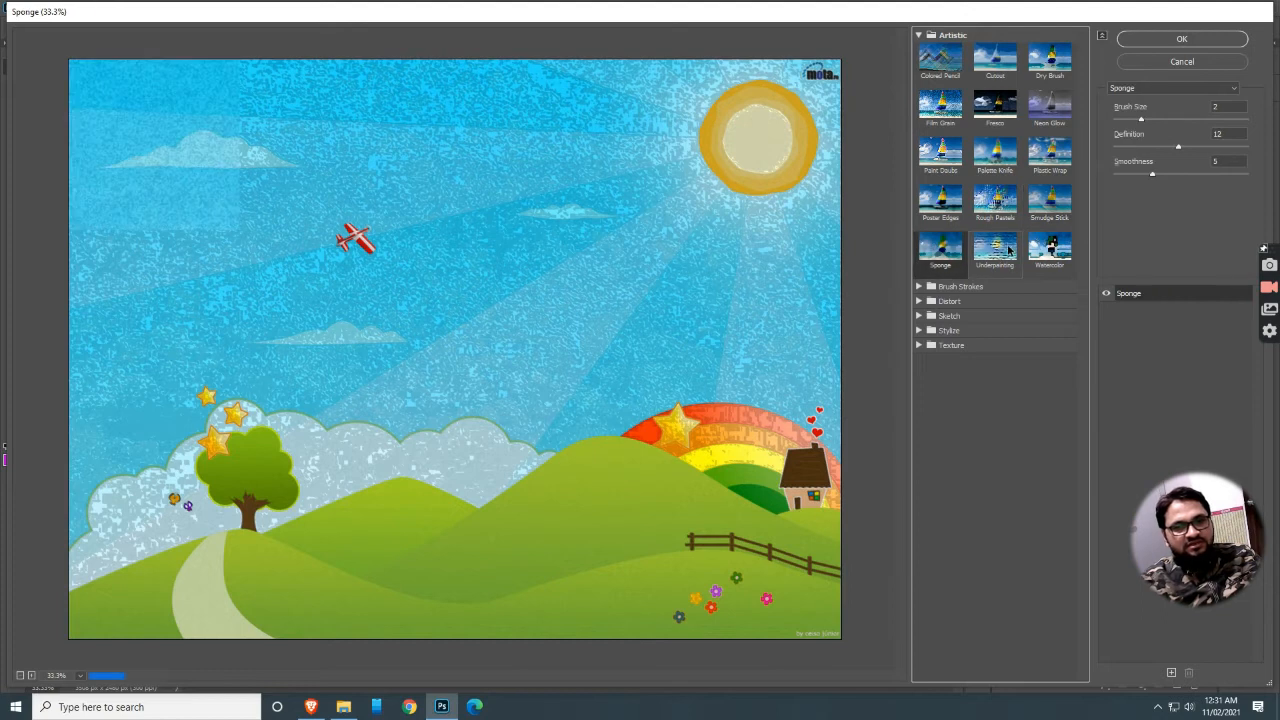
pyautogui.click(1007, 244)
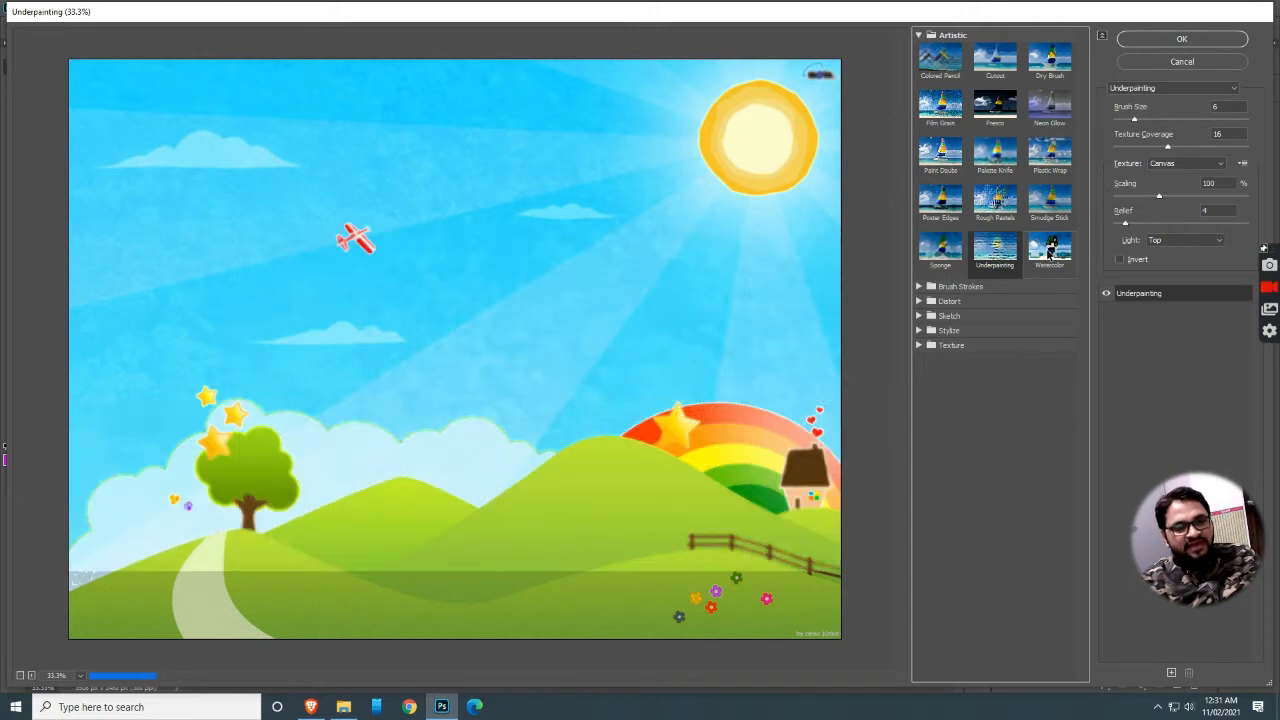
pyautogui.click(1048, 250)
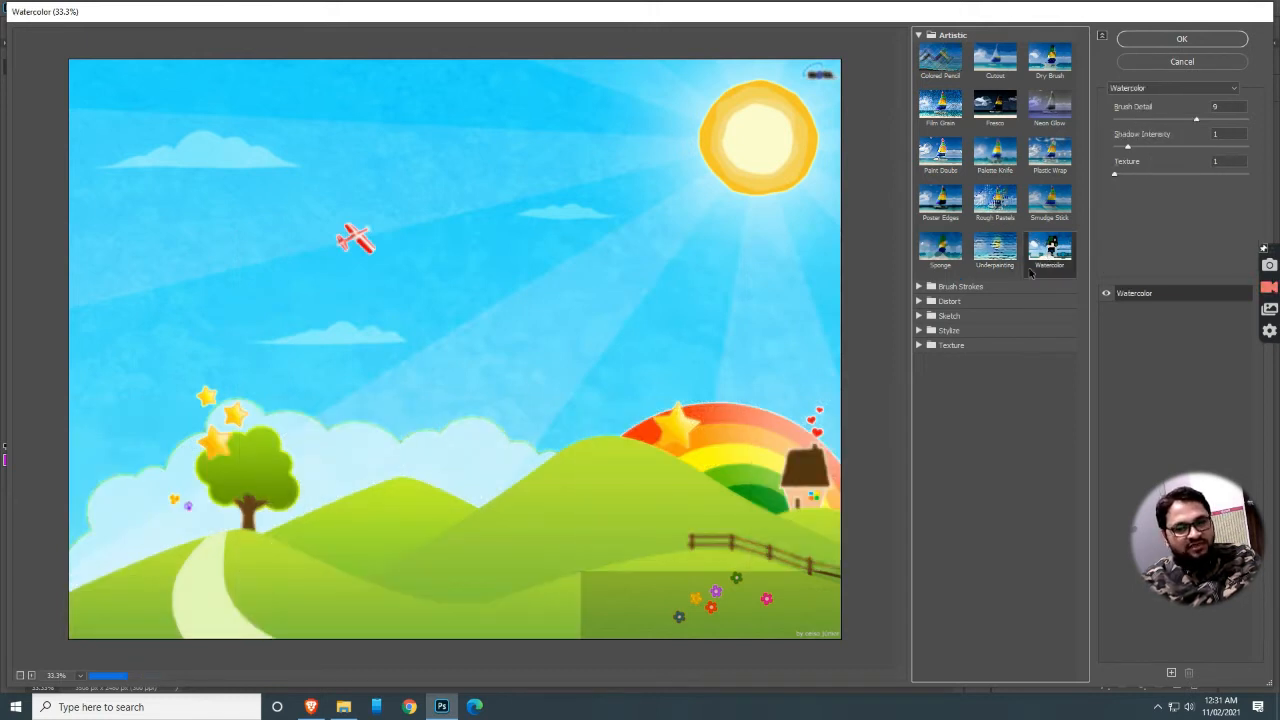
# Preview the Brush Strokes filters Accented Edges, Angled Strokes, Crosshatch, Dark Strokes, Ink Outlines, Spatter, Sumi-e and Sprayed Strokes.
pyautogui.click(918, 286)
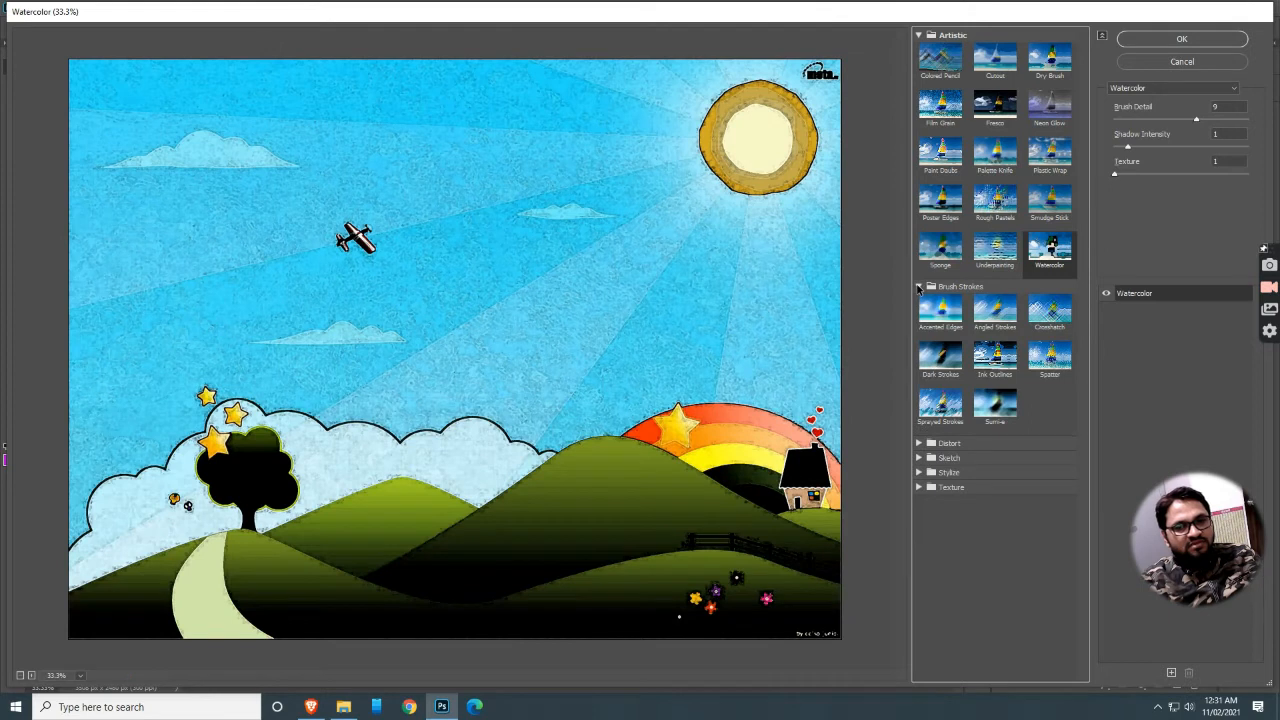
pyautogui.click(942, 318)
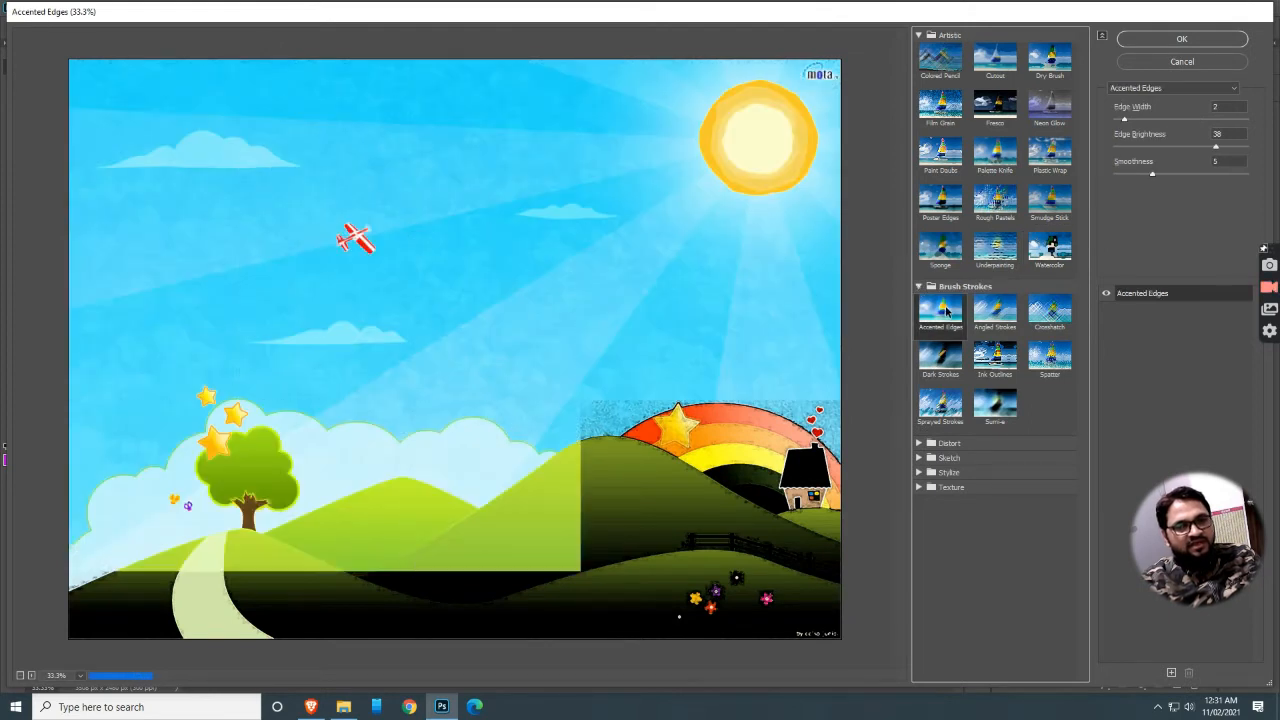
pyautogui.click(1000, 320)
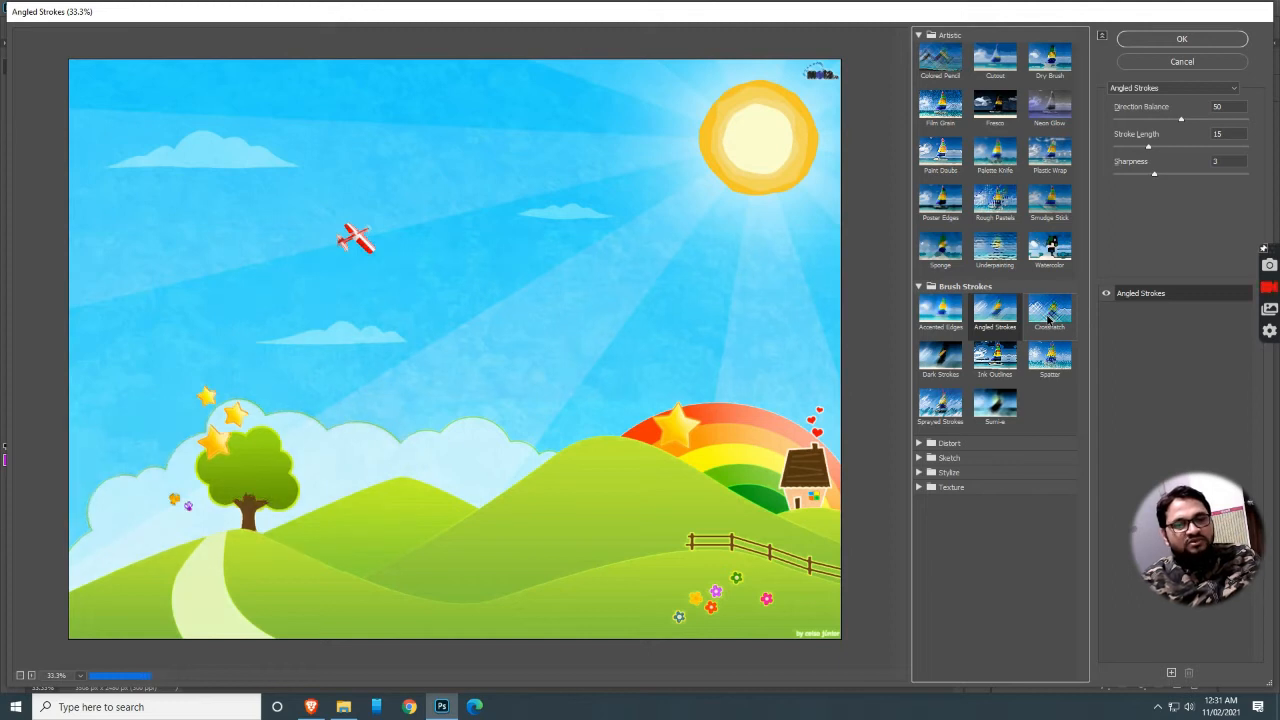
pyautogui.click(1048, 318)
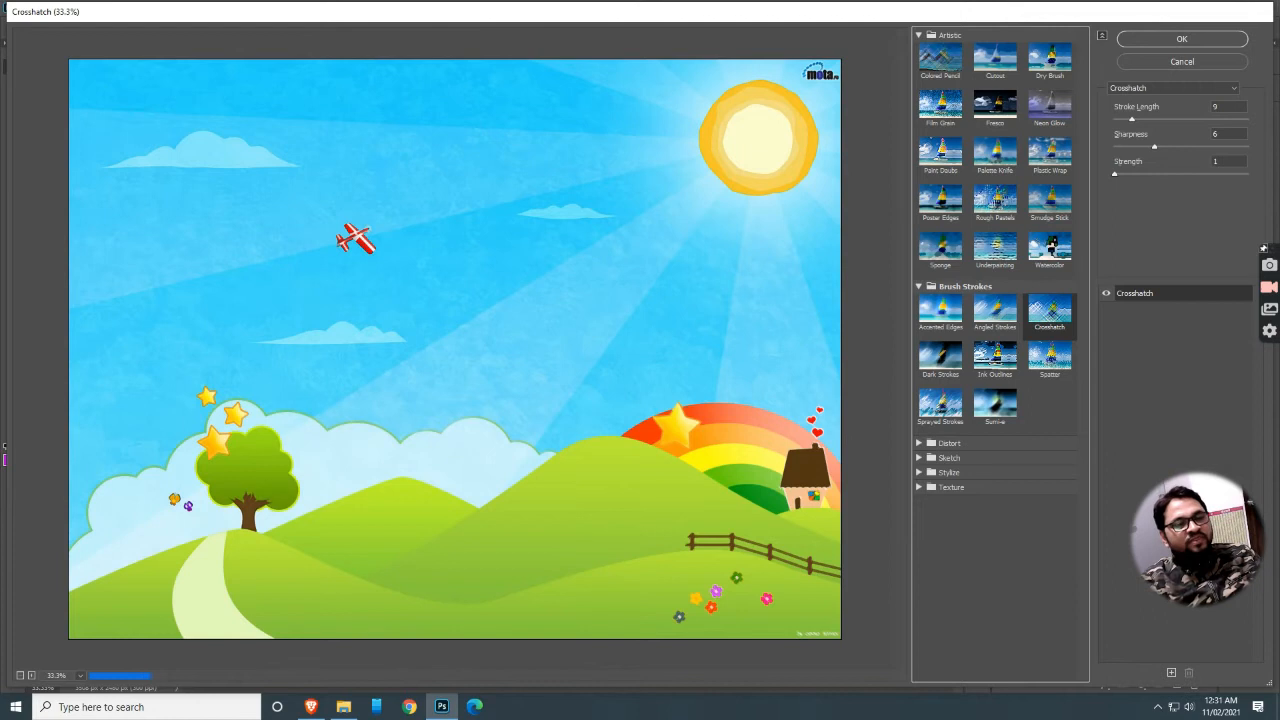
pyautogui.click(950, 356)
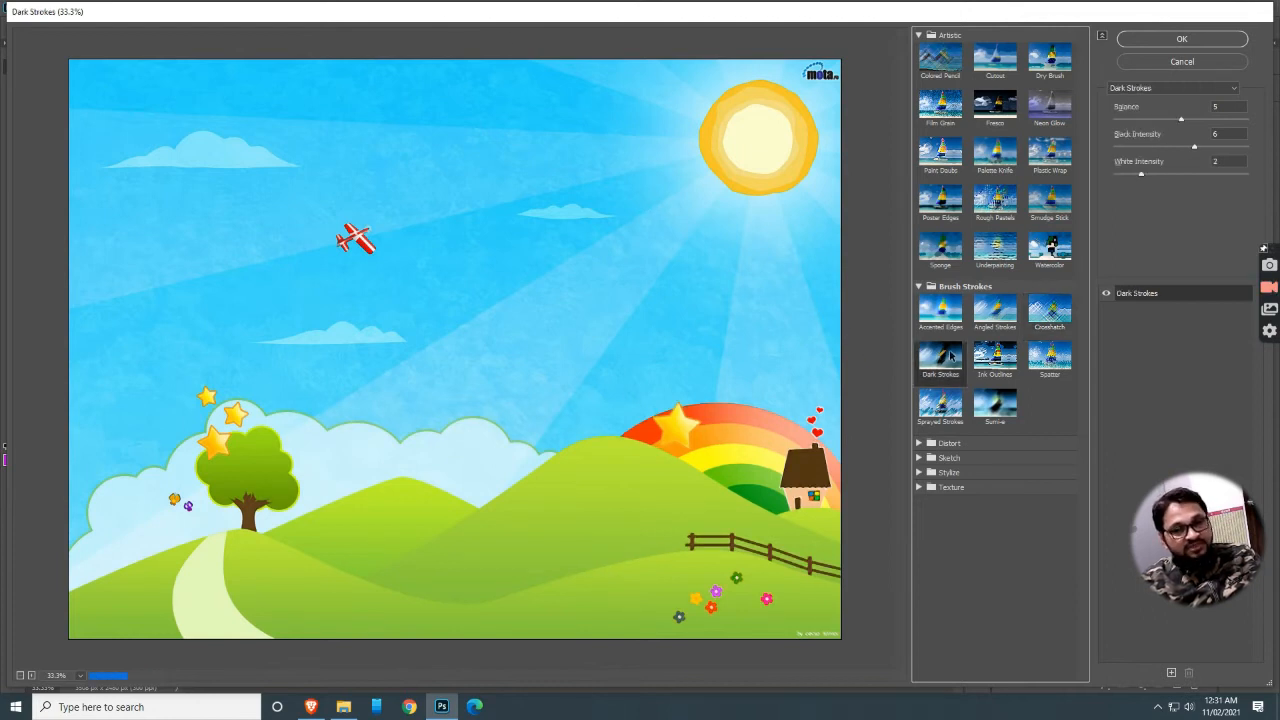
pyautogui.click(1008, 364)
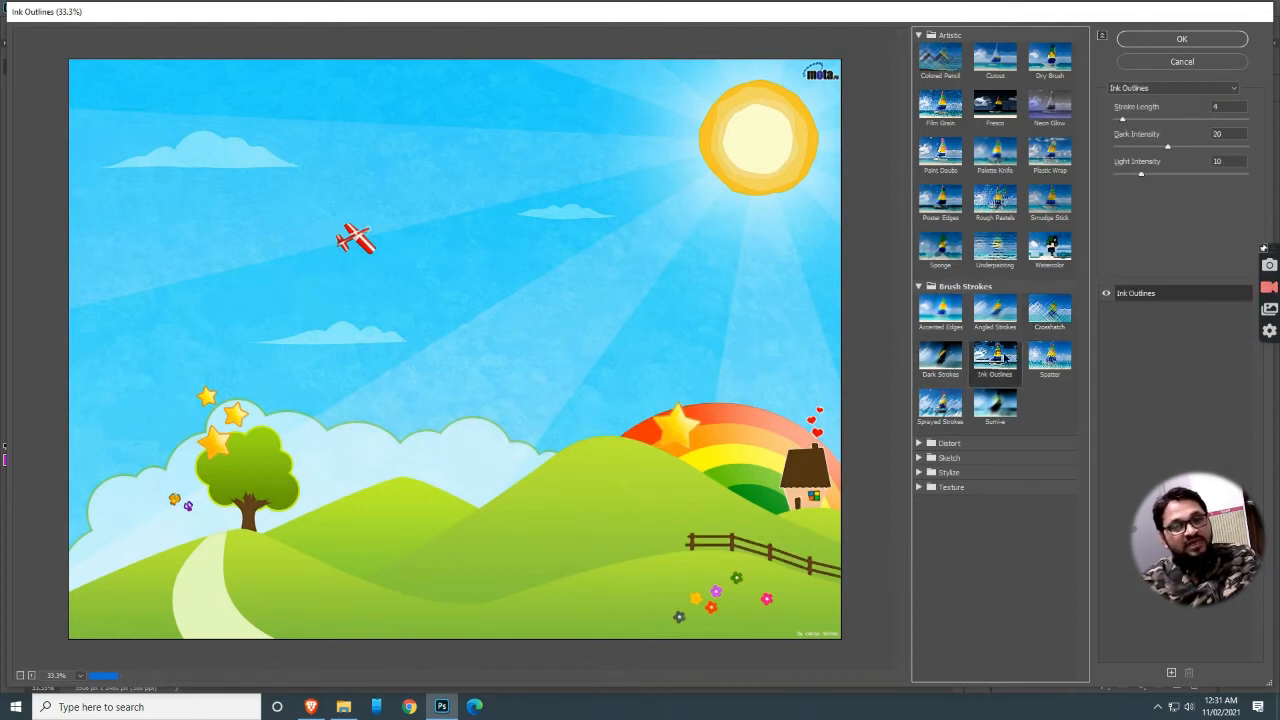
pyautogui.click(1056, 368)
pyautogui.click(992, 406)
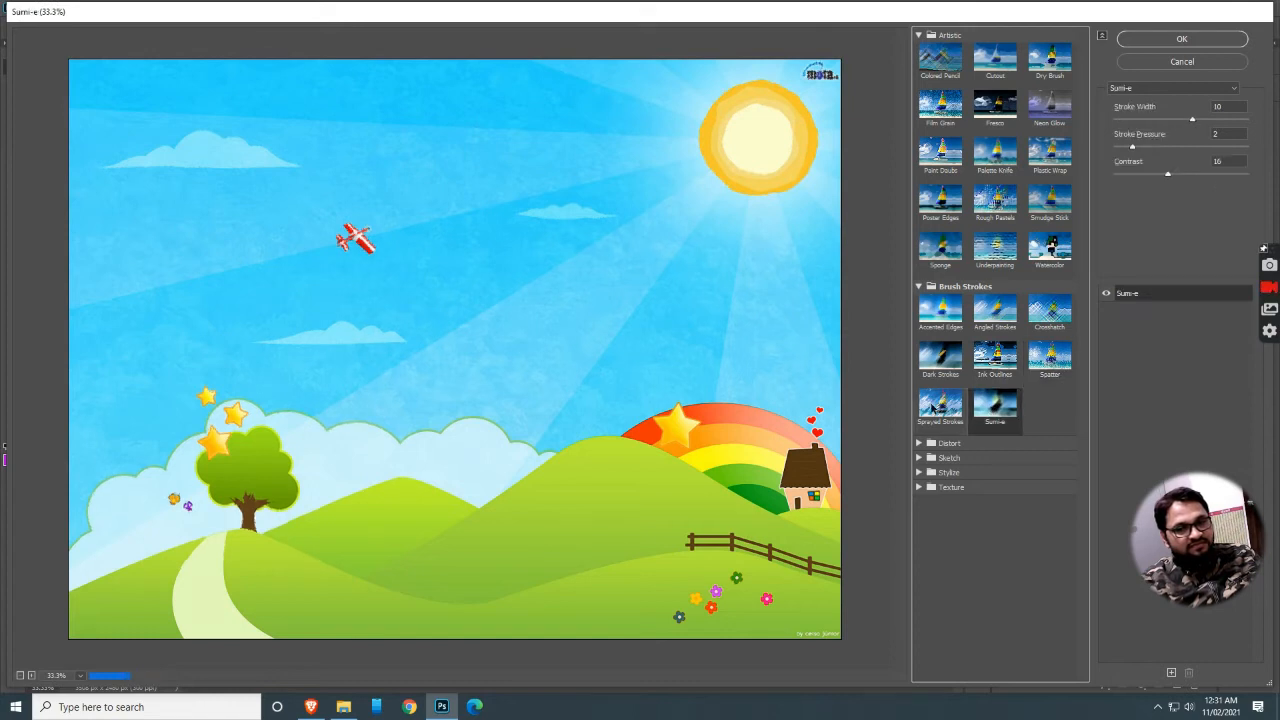
pyautogui.click(931, 407)
# Preview the Distort filters Diffuse Glow, Glass and Ocean Ripple on the landscape.
pyautogui.click(920, 445)
pyautogui.click(946, 470)
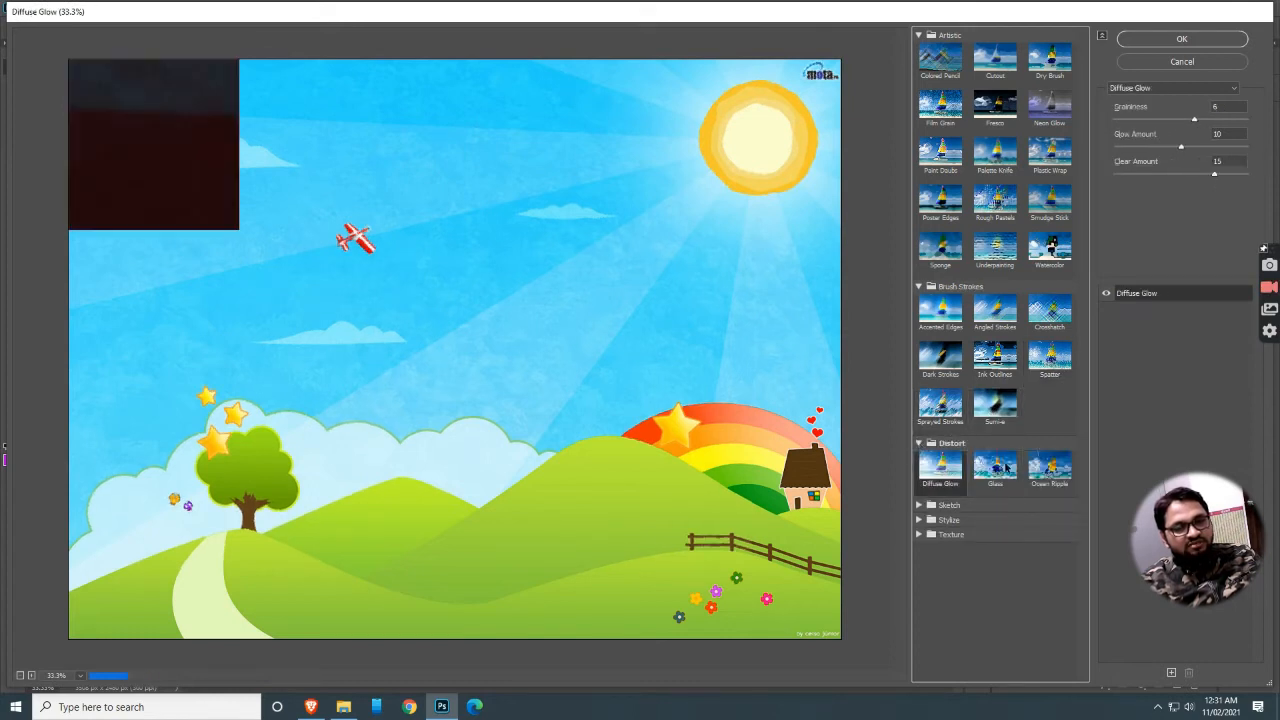
pyautogui.click(995, 466)
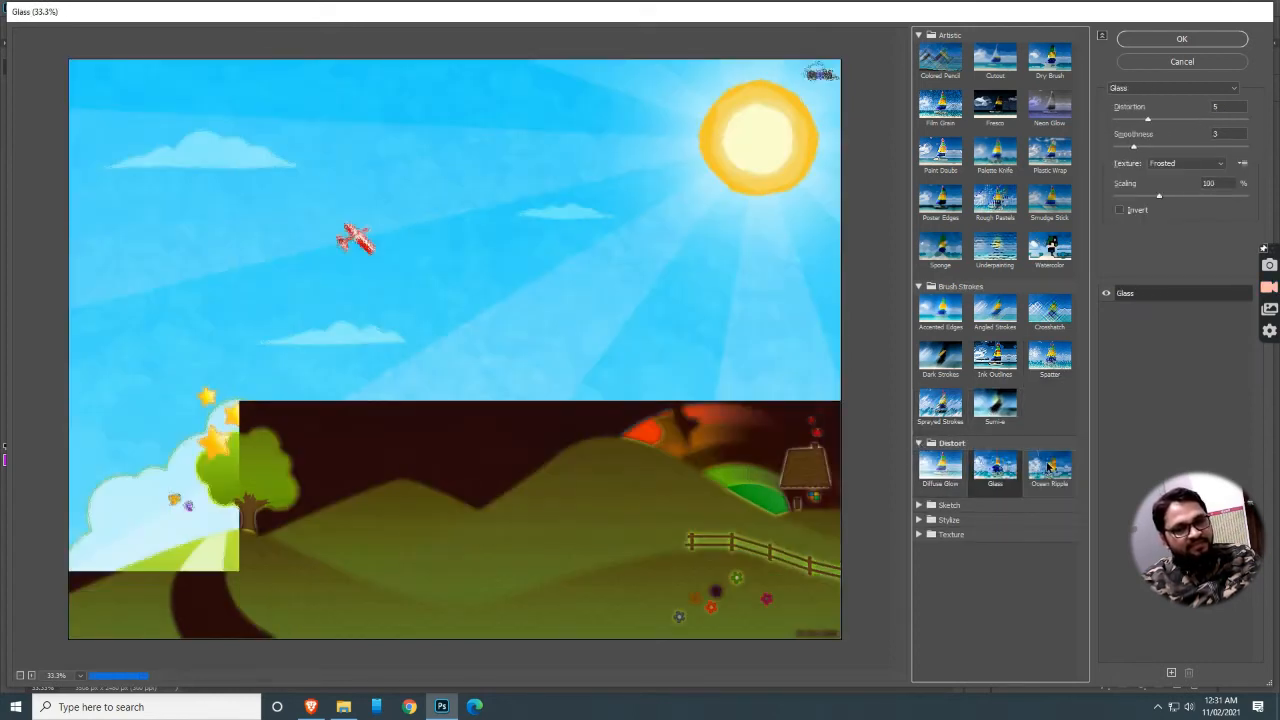
pyautogui.click(1047, 467)
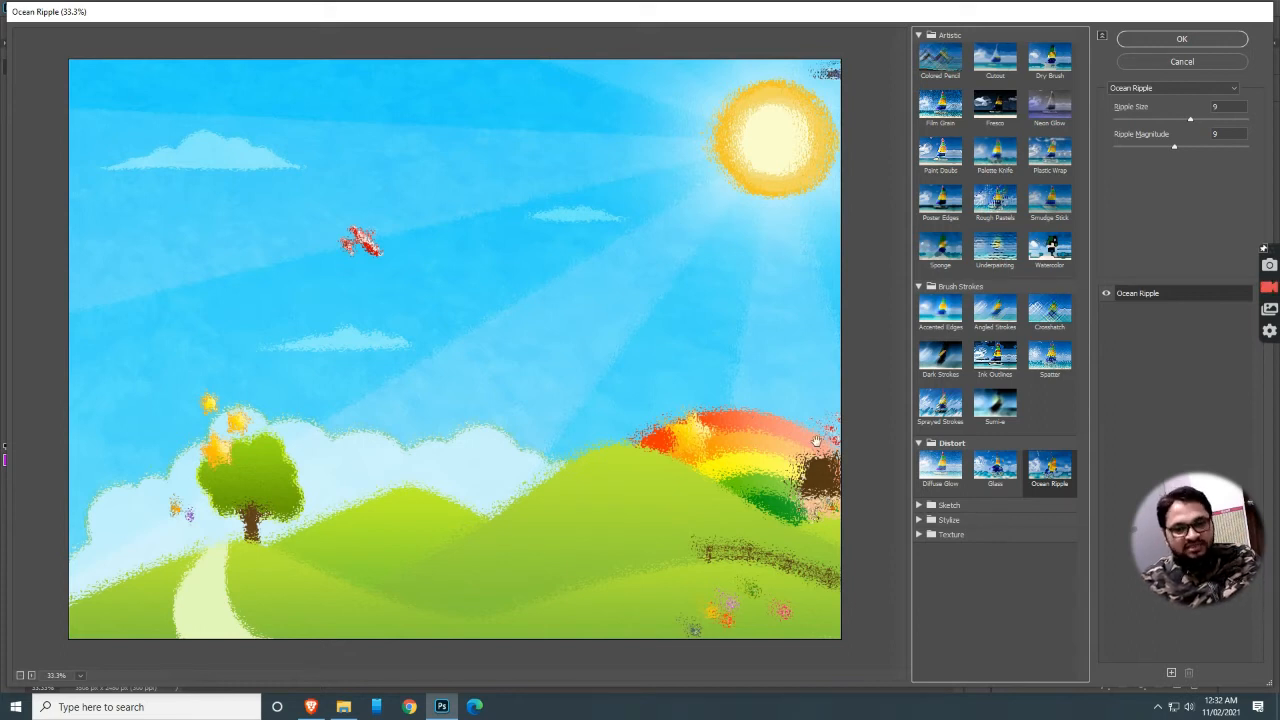
# Preview the Sketch filters Bas Relief, Chalk & Charcoal, Charcoal, Chrome, Conté Crayon, Graphic Pen and Photocopy.
pyautogui.click(917, 506)
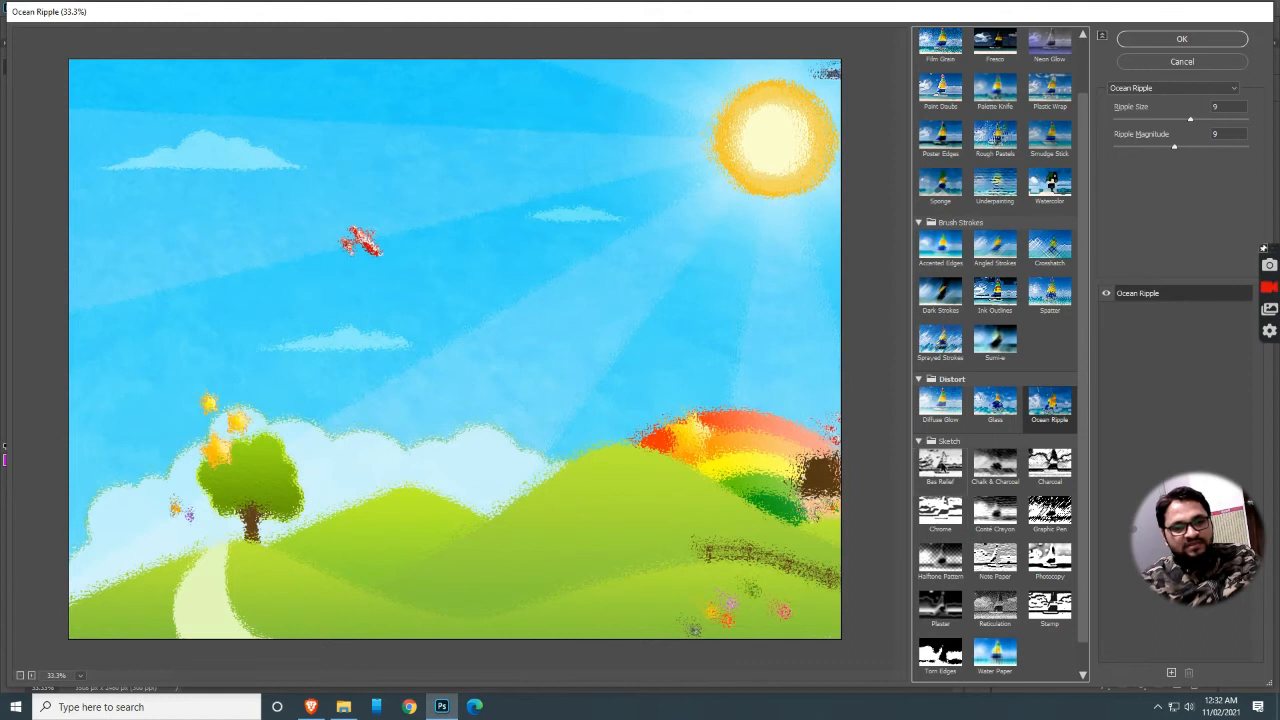
pyautogui.click(940, 463)
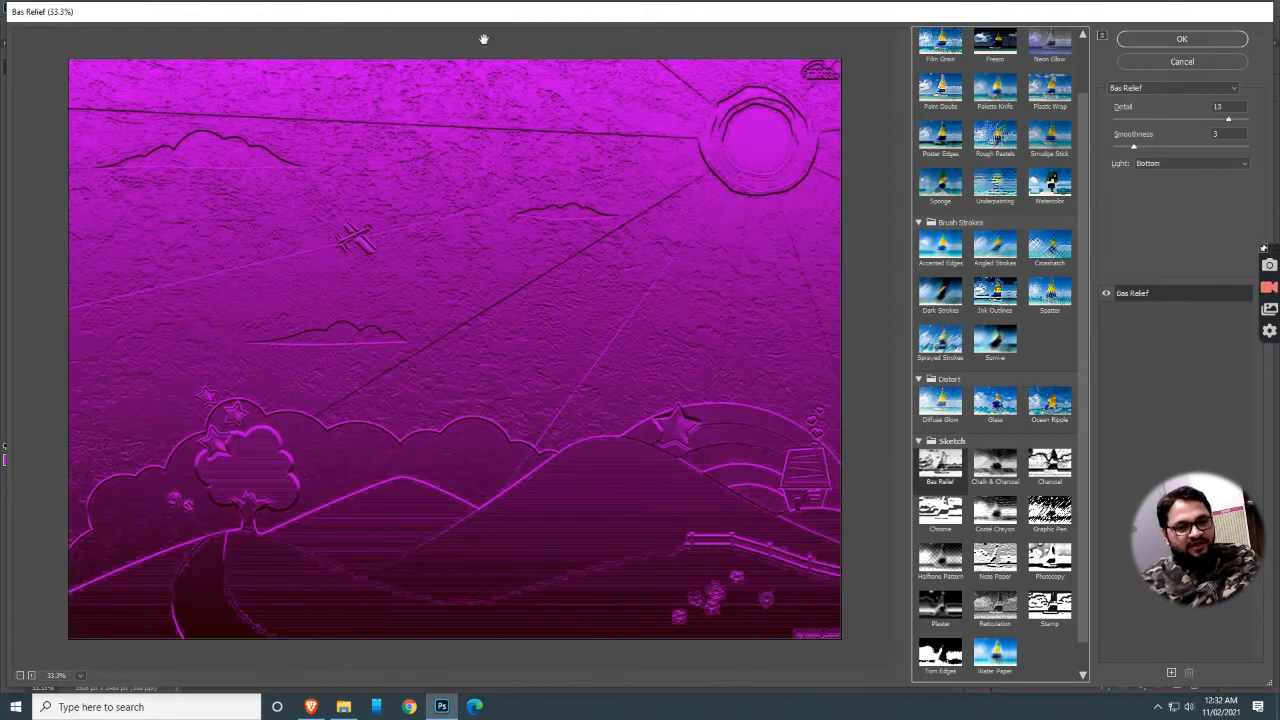
pyautogui.click(995, 465)
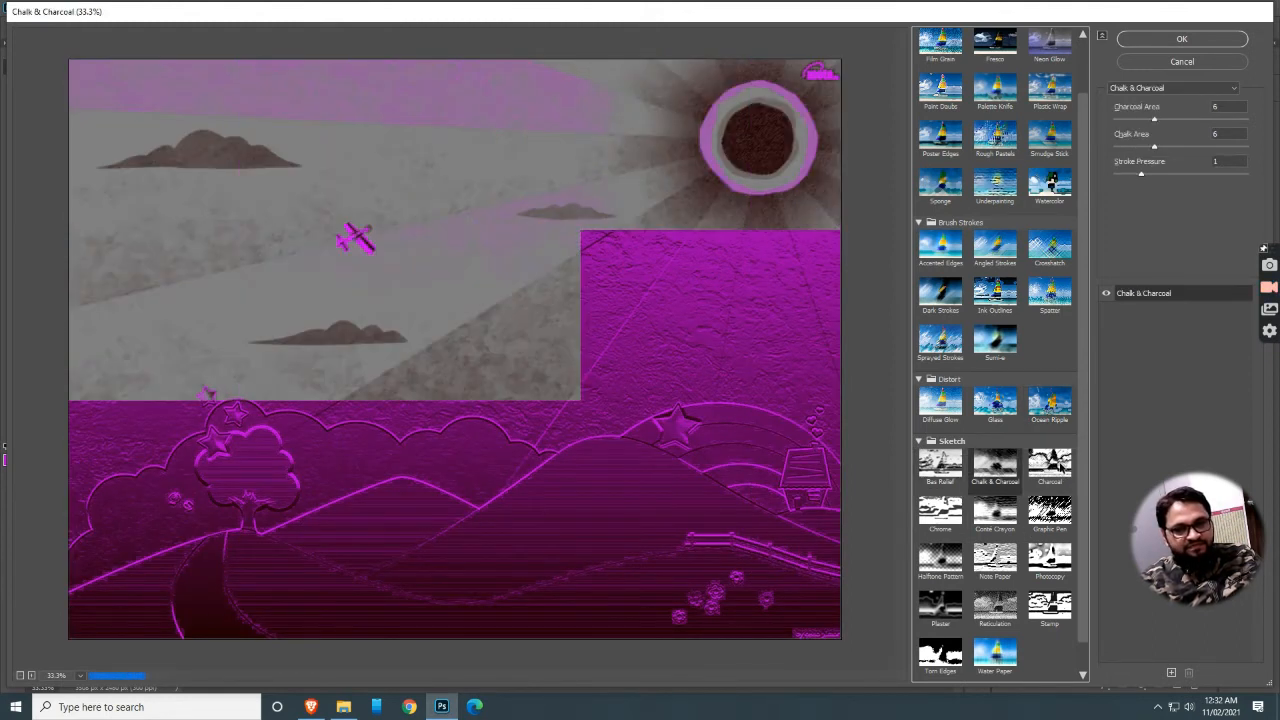
pyautogui.click(1045, 465)
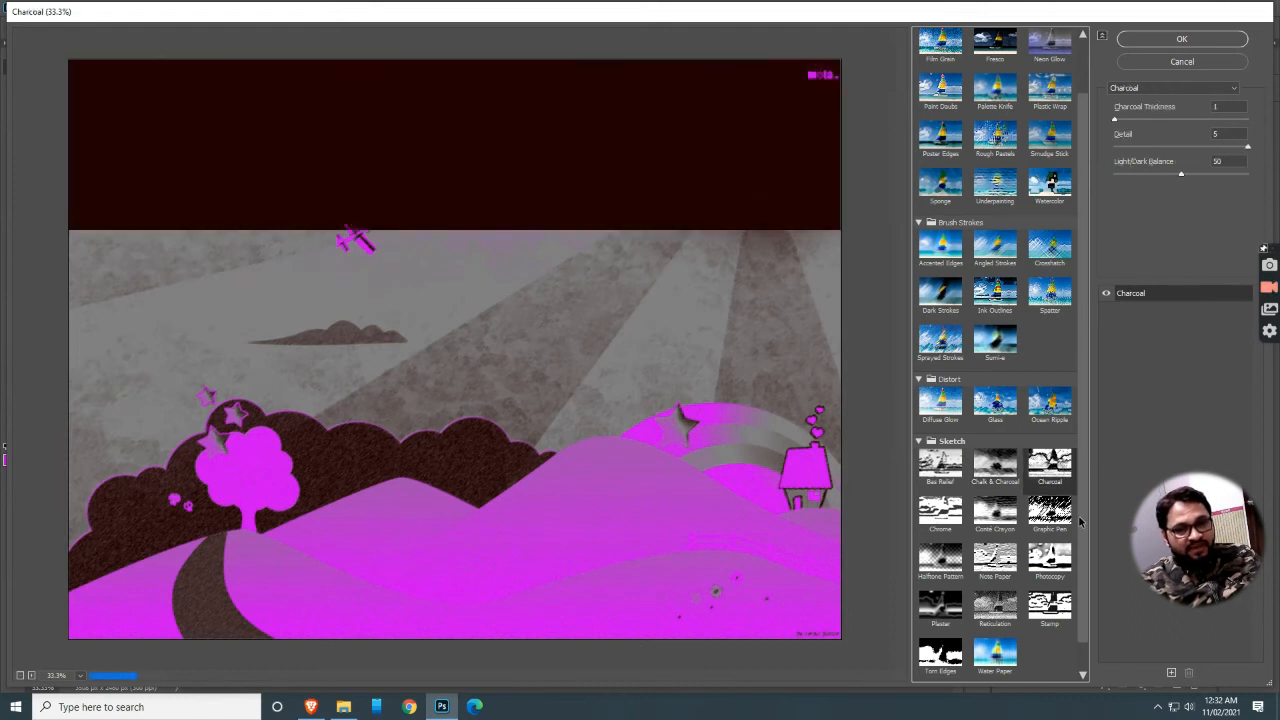
pyautogui.click(945, 514)
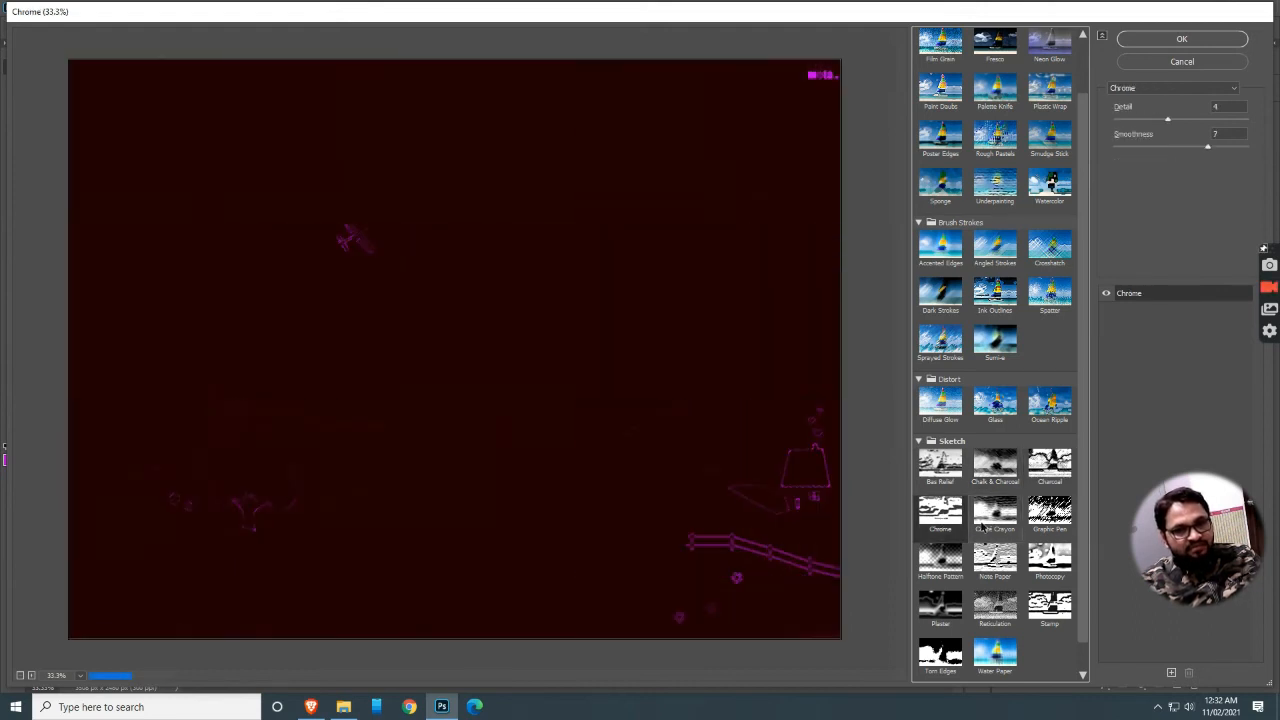
pyautogui.click(995, 514)
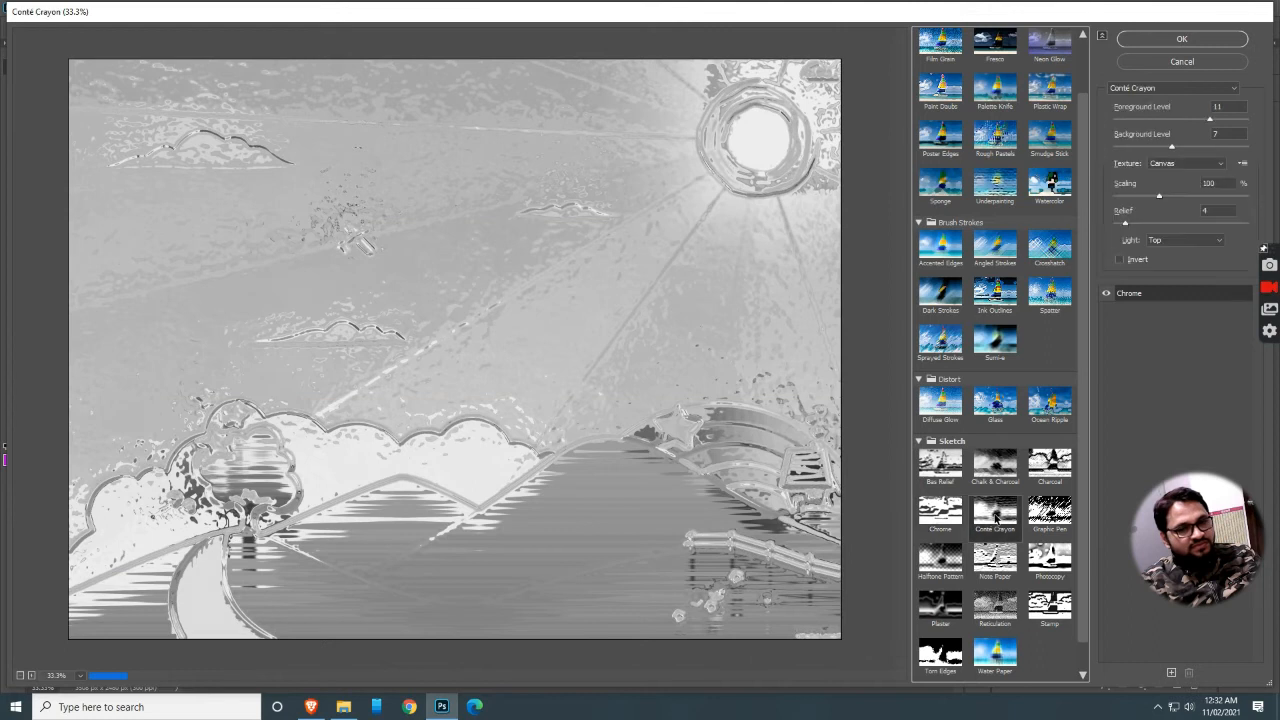
pyautogui.click(1047, 513)
pyautogui.click(1050, 560)
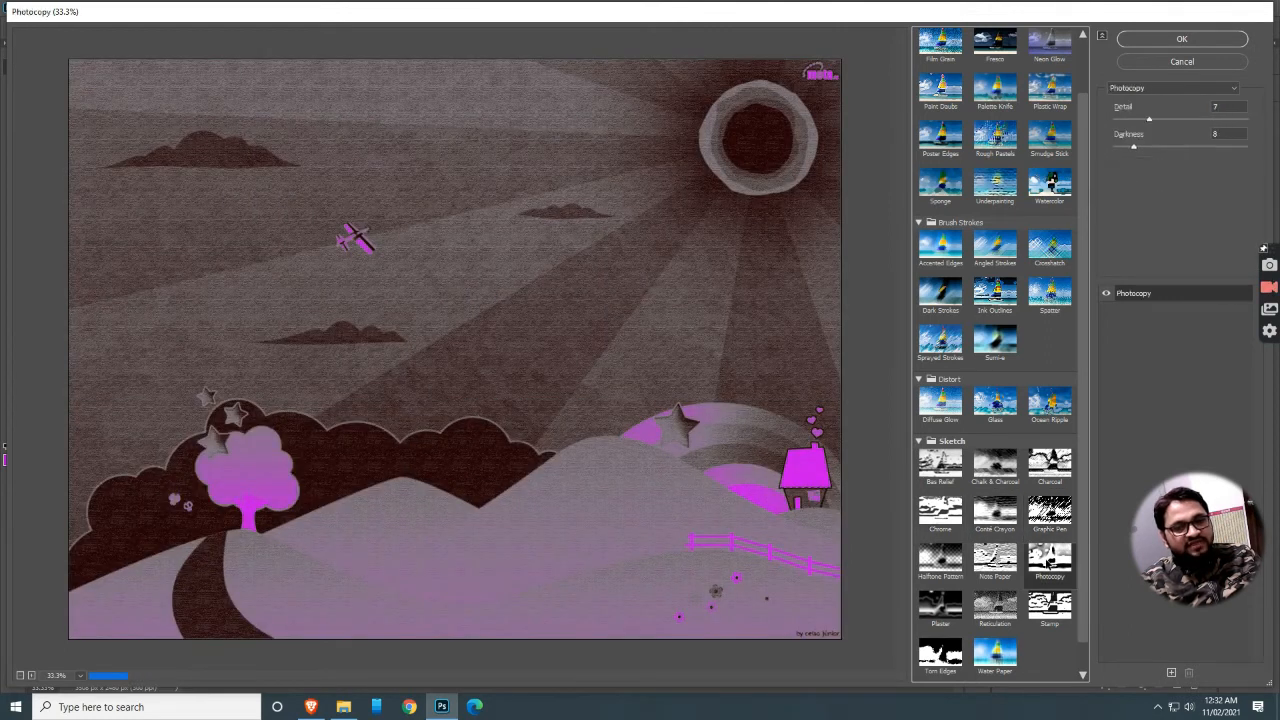
# Preview the remaining Sketch filters: Note Paper, Halftone Pattern, Plaster, Reticulation, Stamp, Water Paper and Torn Edges.
pyautogui.click(990, 566)
pyautogui.click(938, 562)
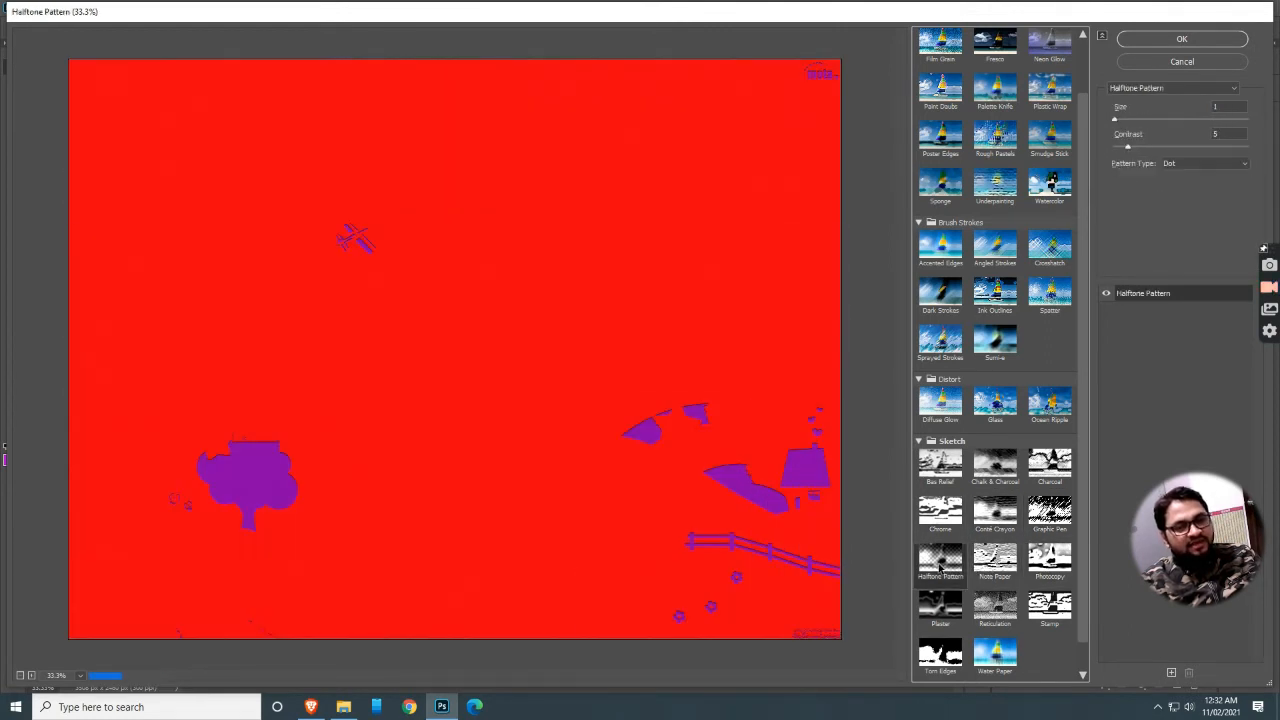
pyautogui.click(938, 606)
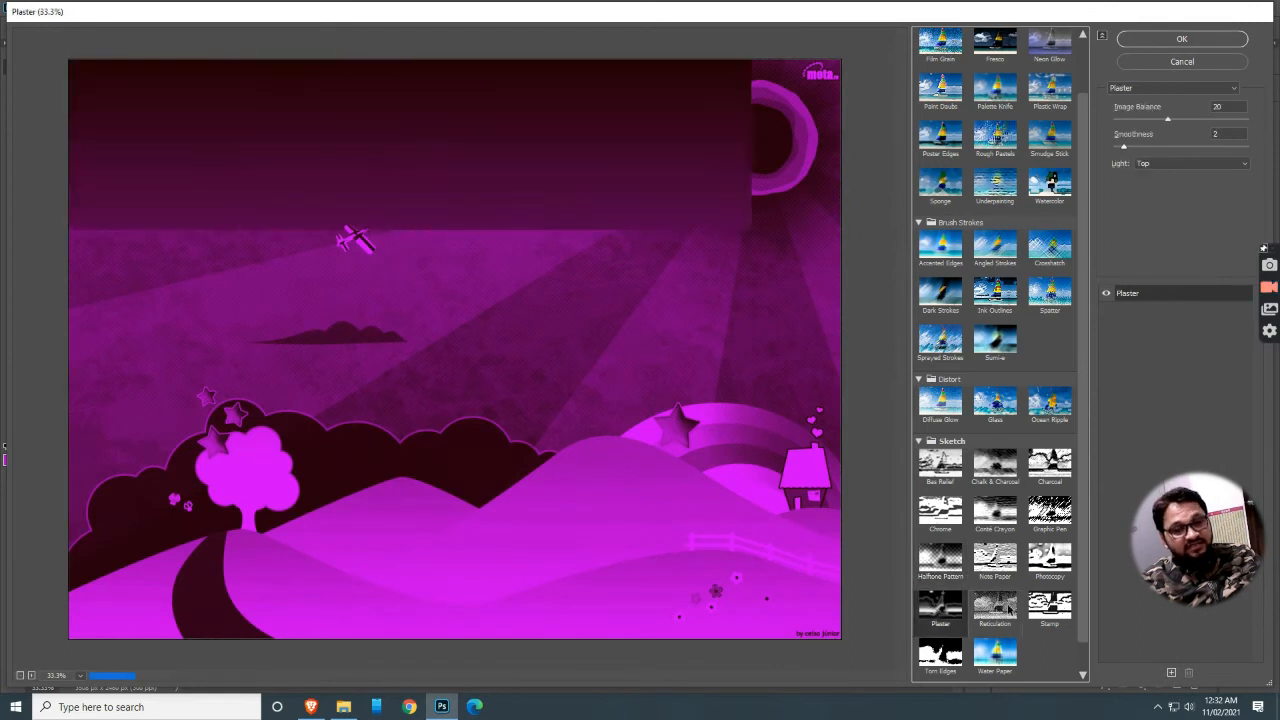
pyautogui.click(995, 606)
pyautogui.click(1051, 607)
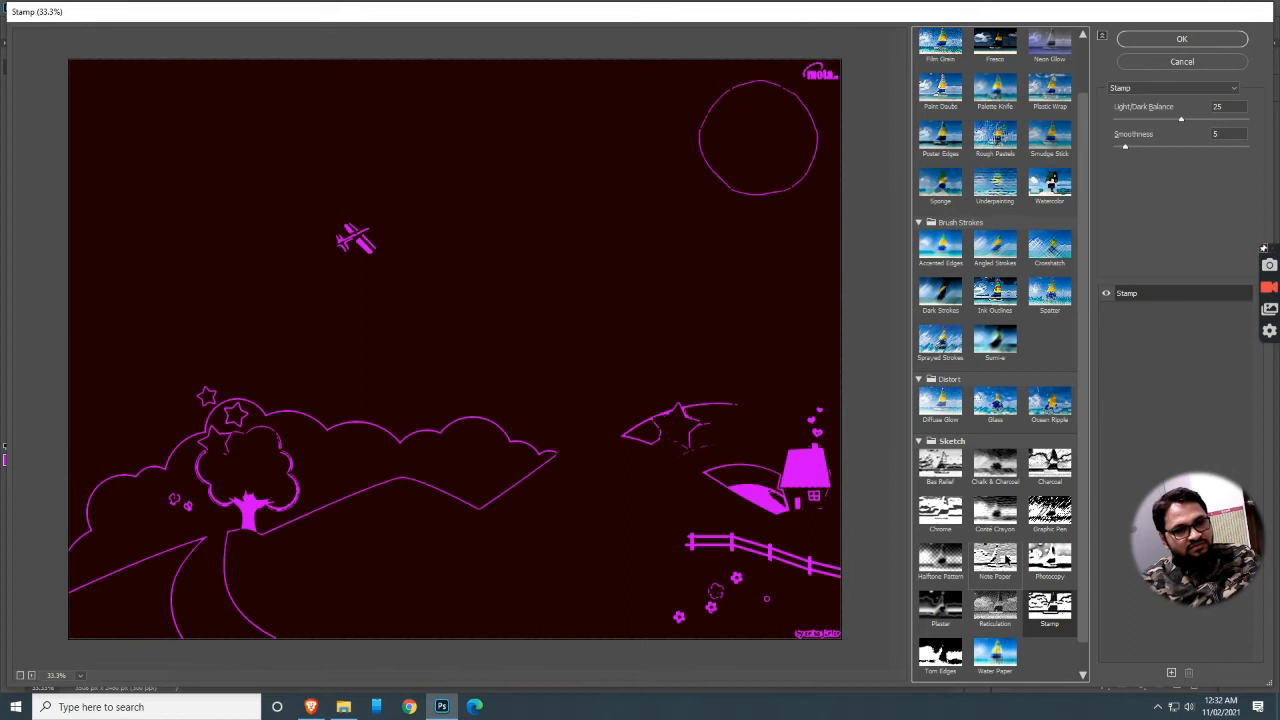
pyautogui.click(983, 652)
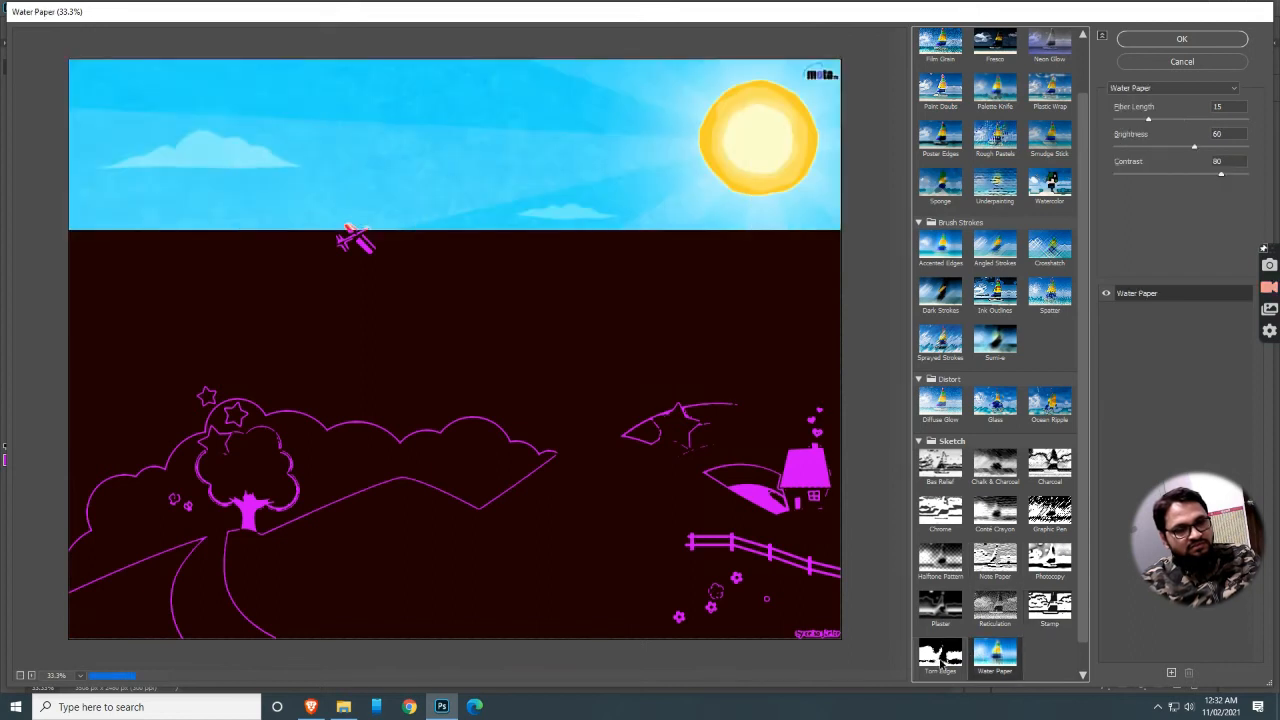
pyautogui.click(940, 655)
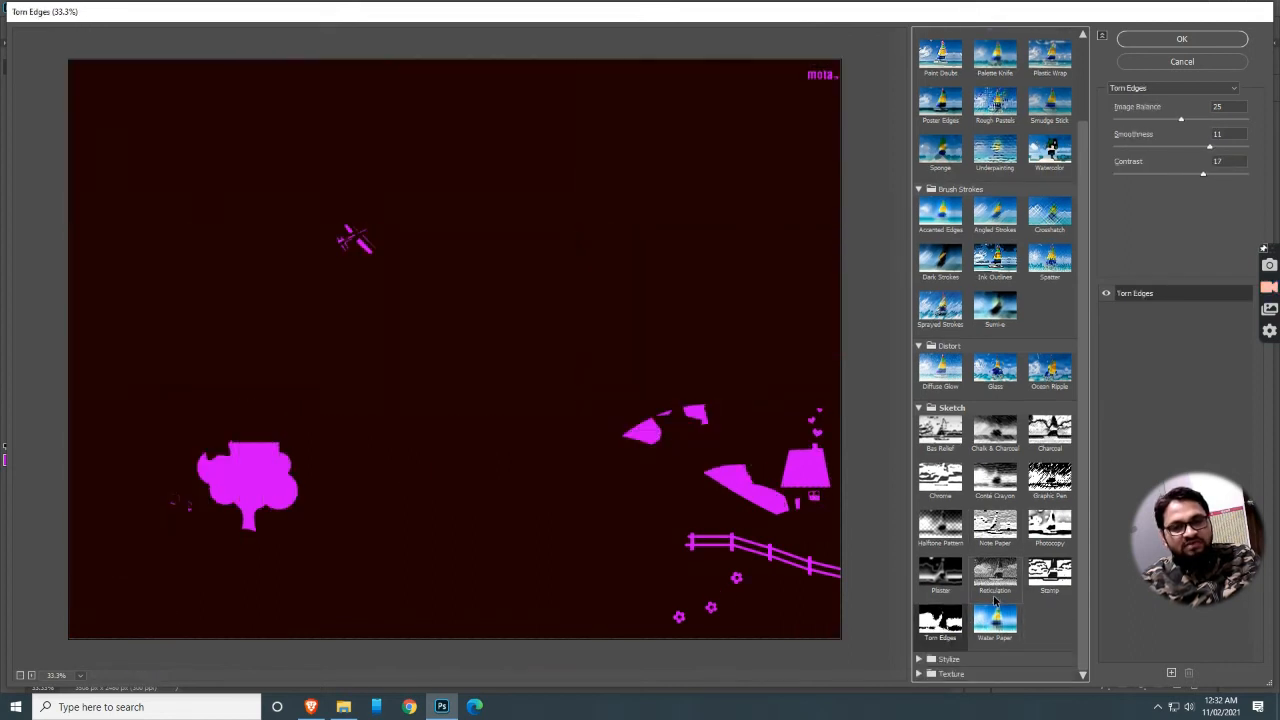
# Try the Stylize filter Glowing Edges with Edge Width 9, Edge Brightness 8 and Smoothness 14.
pyautogui.click(937, 659)
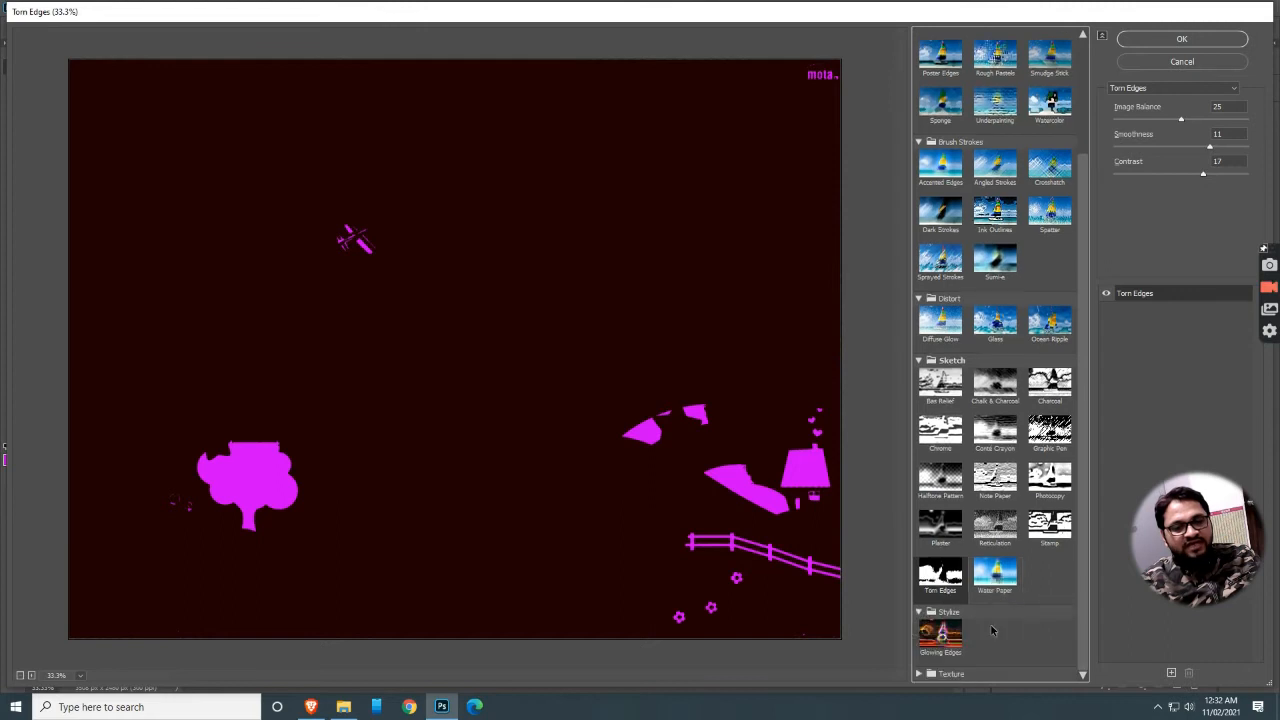
pyautogui.click(948, 632)
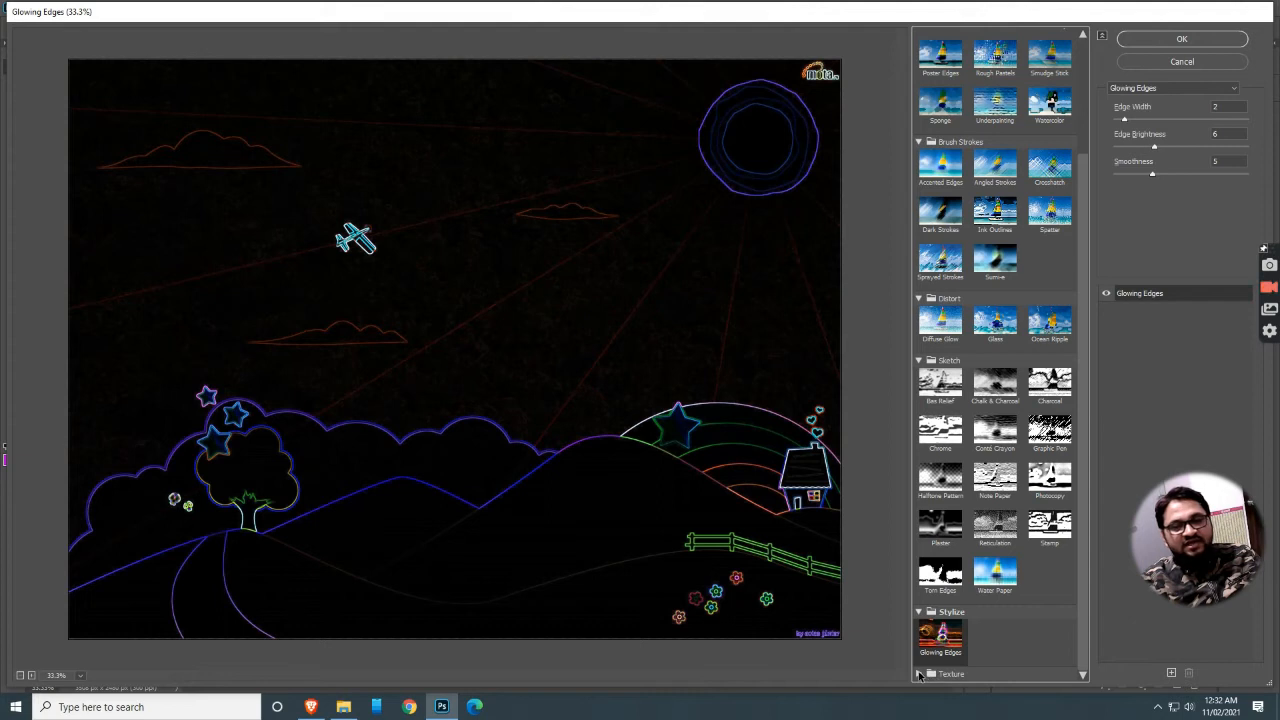
pyautogui.moveTo(1130, 123); pyautogui.dragTo(1237, 182)
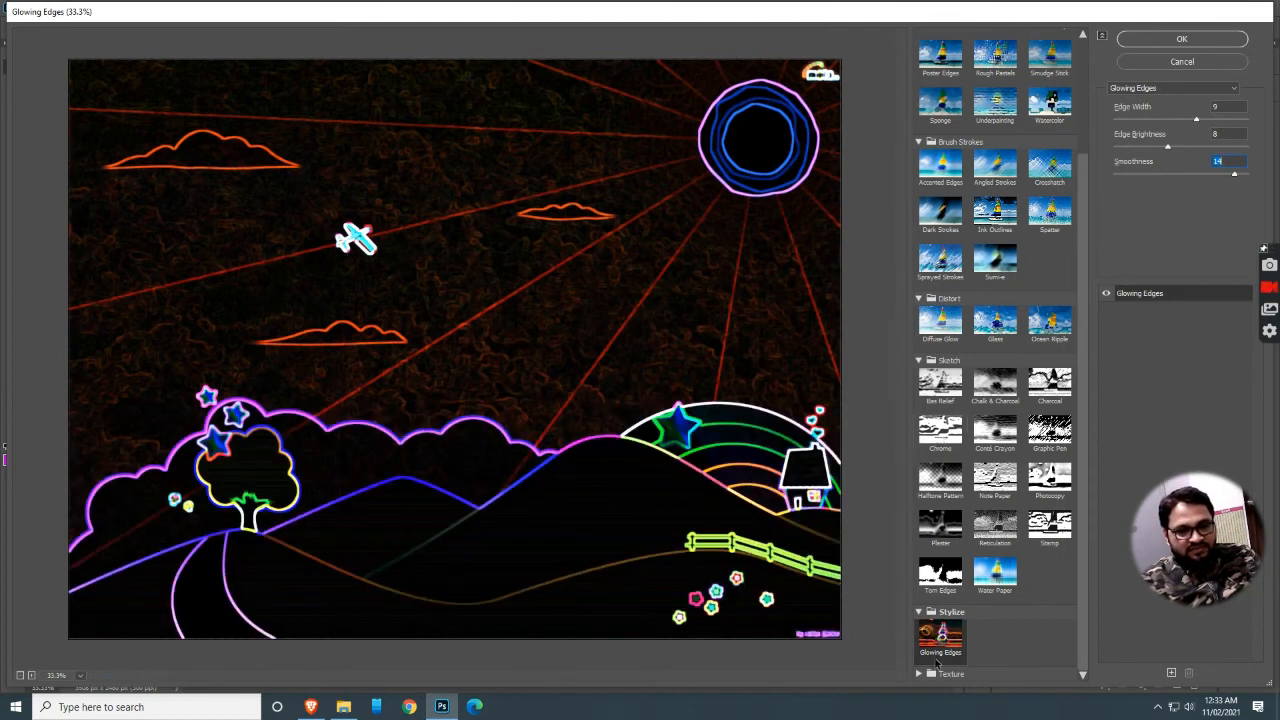
# Preview the Texture filters Craquelure, Grain, Mosaic Tiles, Patchwork and Stained Glass on the landscape.
pyautogui.click(916, 675)
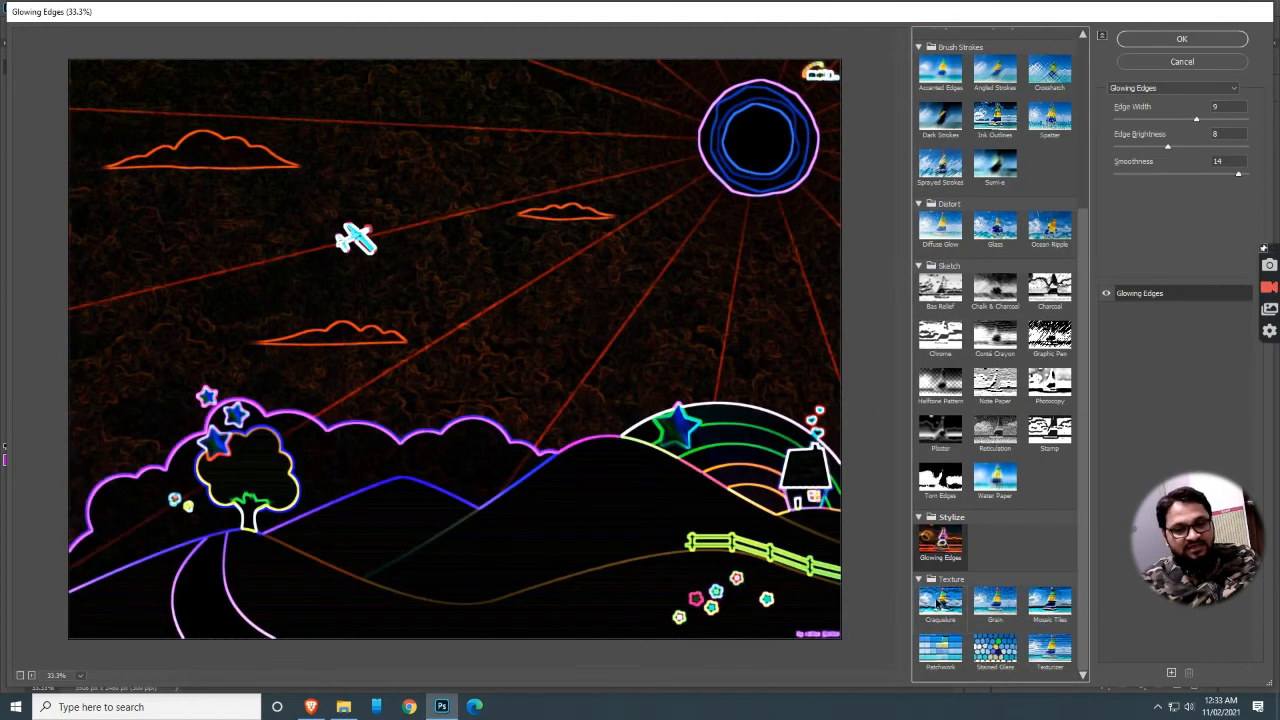
pyautogui.click(940, 600)
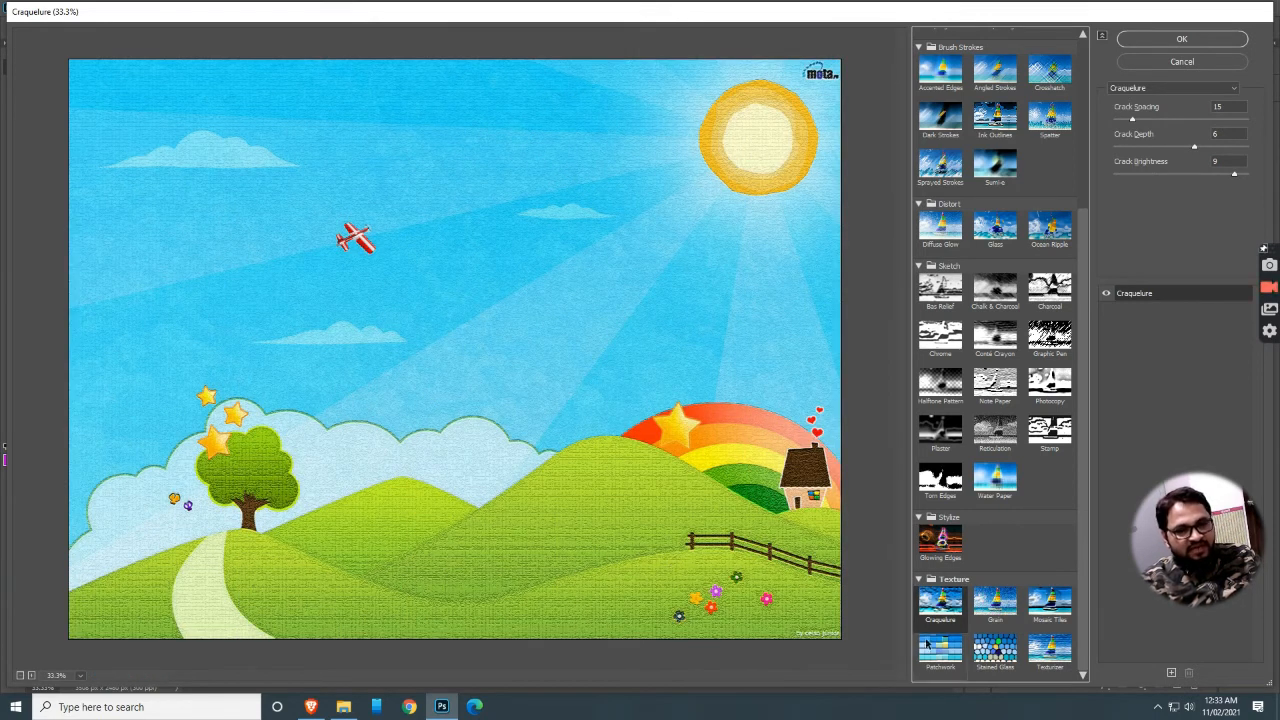
pyautogui.click(995, 603)
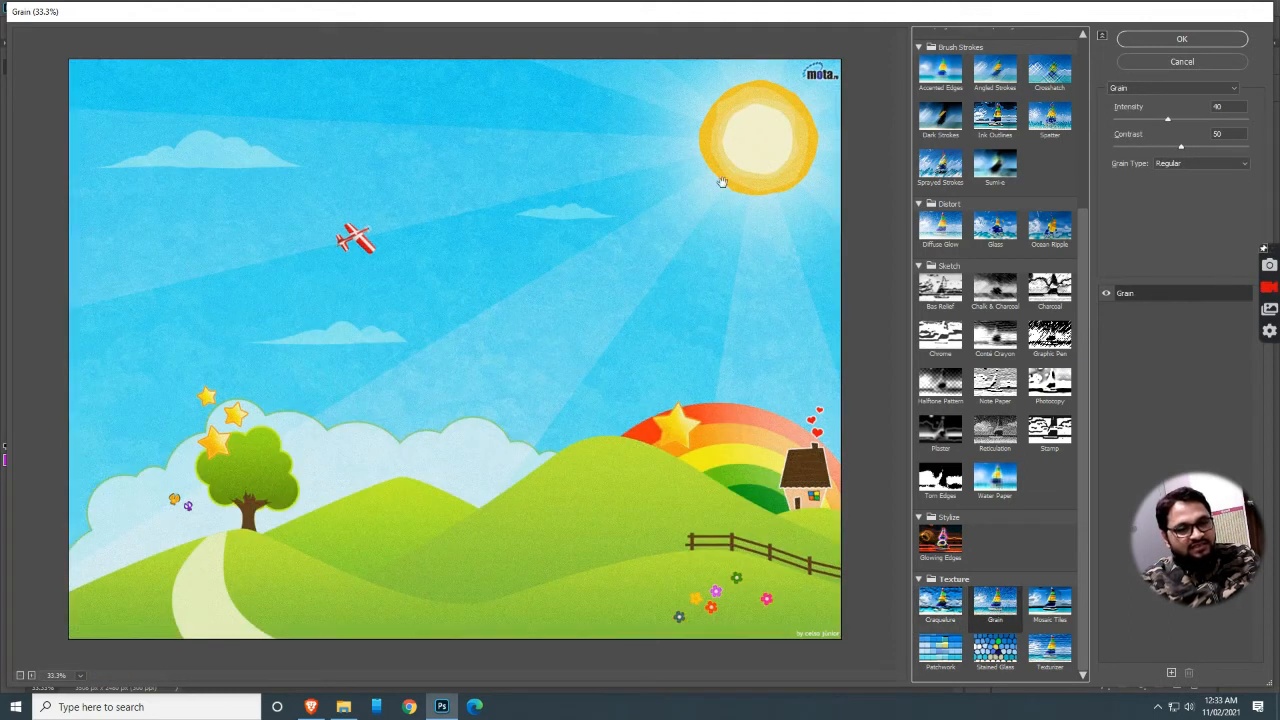
pyautogui.click(1050, 601)
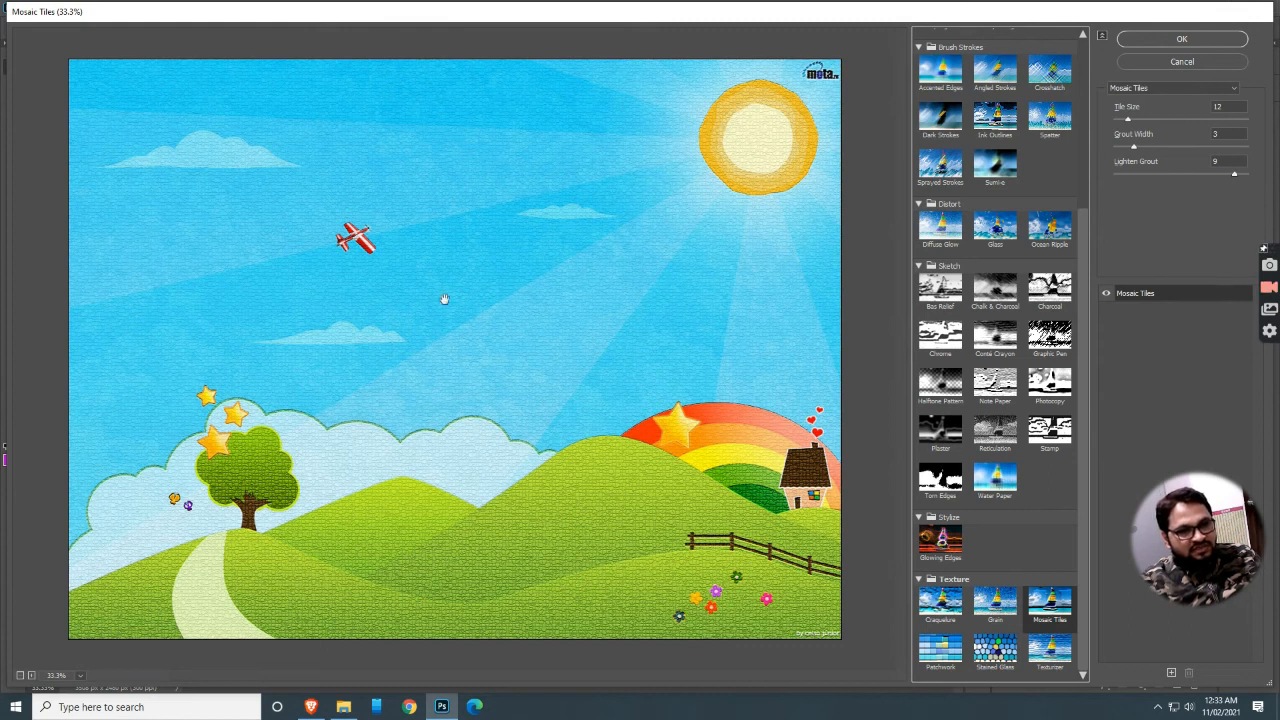
pyautogui.click(940, 650)
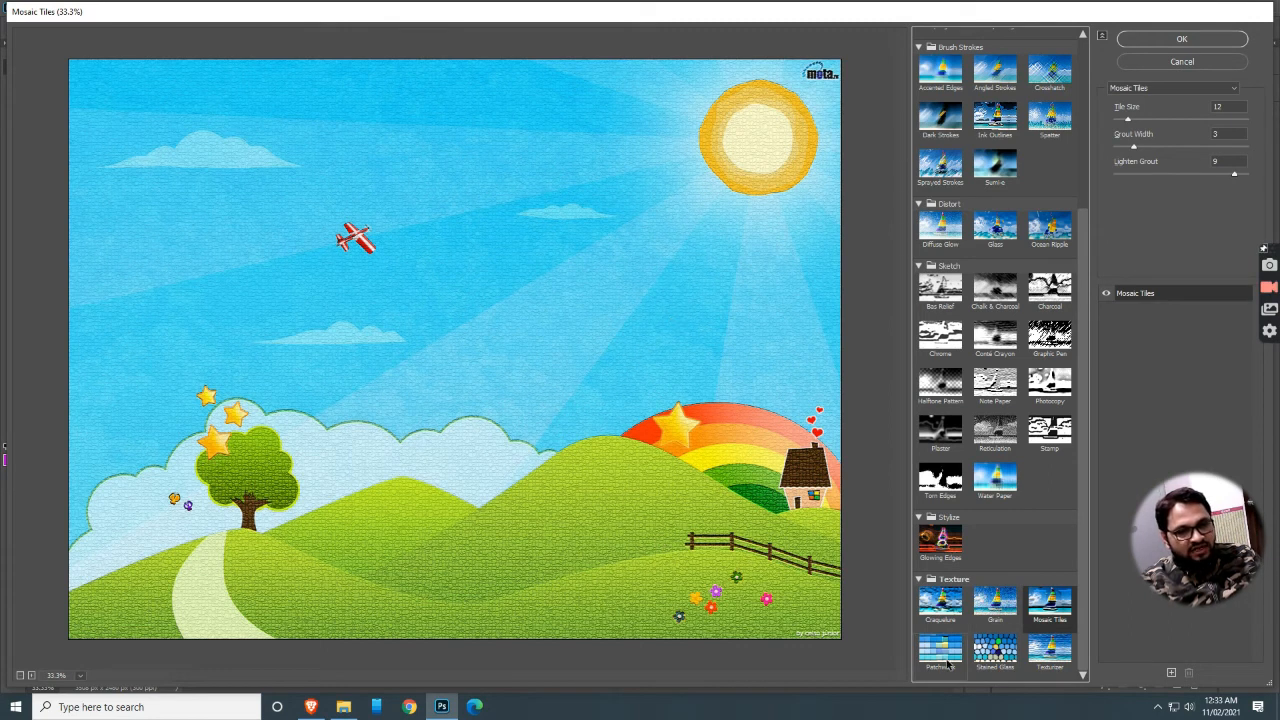
pyautogui.click(995, 650)
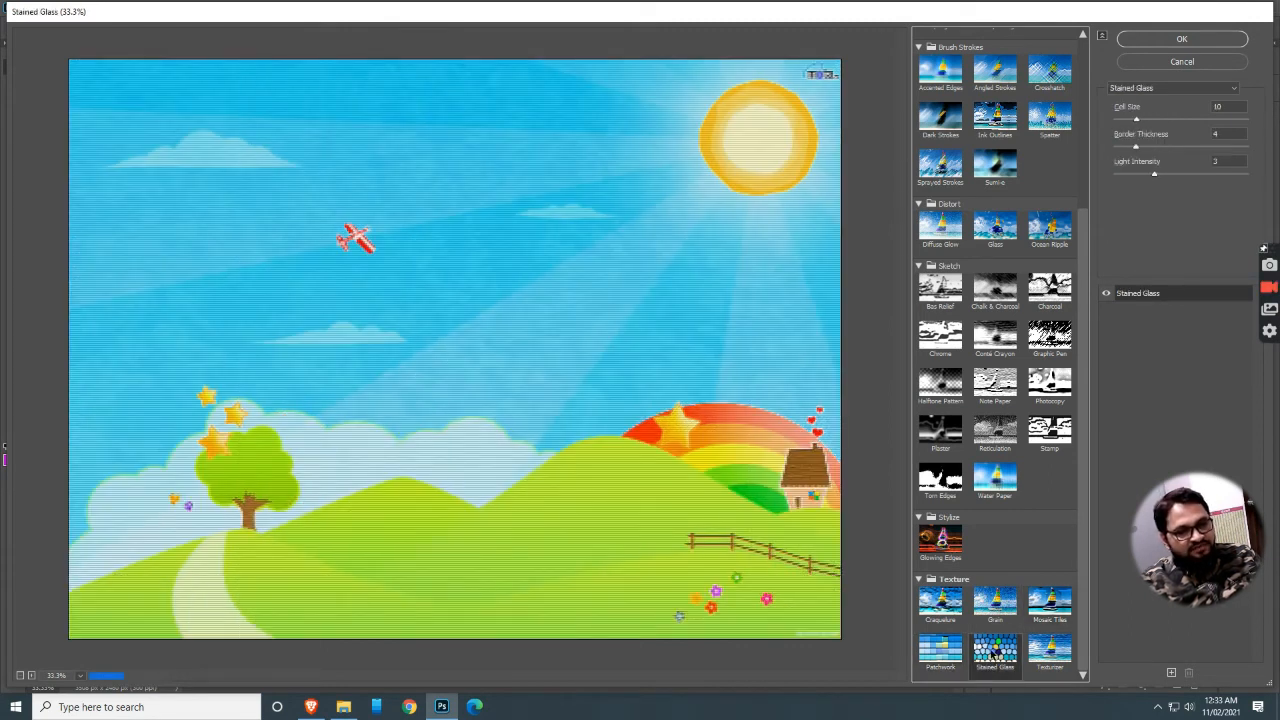
# Collapse the filter categories and apply Texturizer to the landscape with Canvas texture, Scaling 100%, Relief 4 and Light Top.
pyautogui.click(1062, 652)
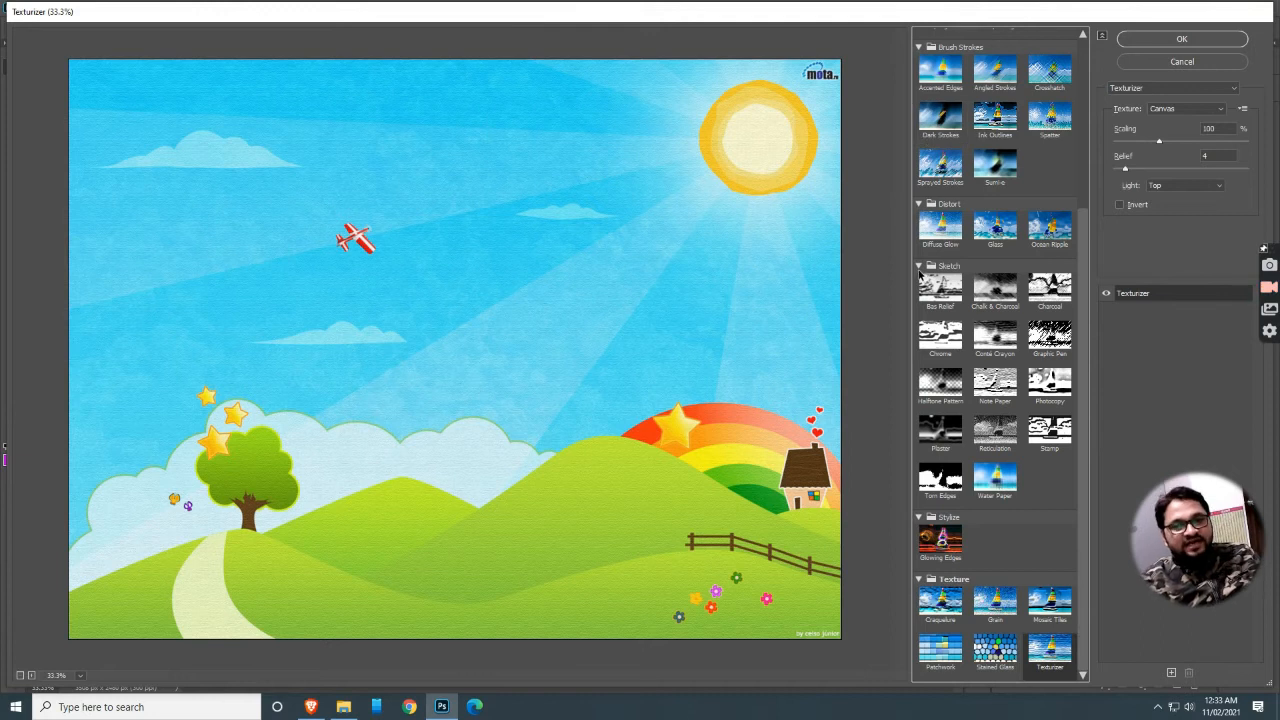
pyautogui.click(919, 268)
pyautogui.click(920, 287)
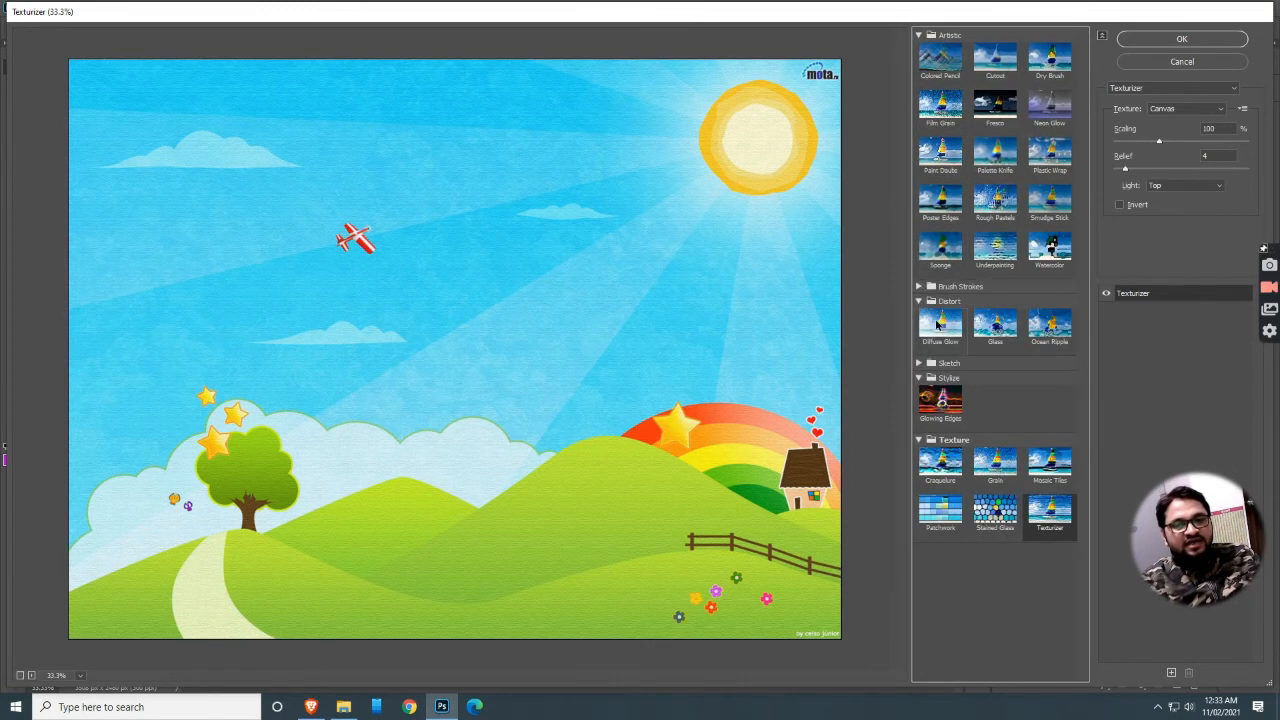
pyautogui.click(919, 301)
pyautogui.click(919, 331)
pyautogui.click(920, 345)
pyautogui.click(920, 35)
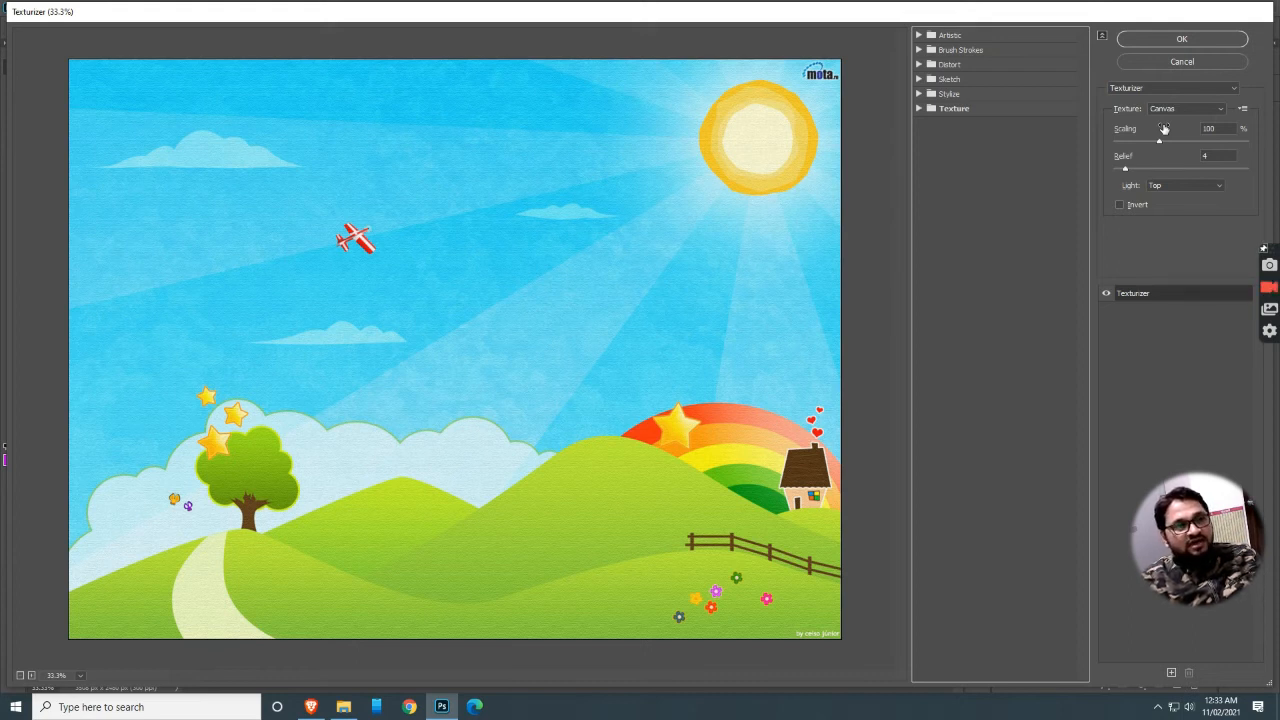
pyautogui.click(1183, 40)
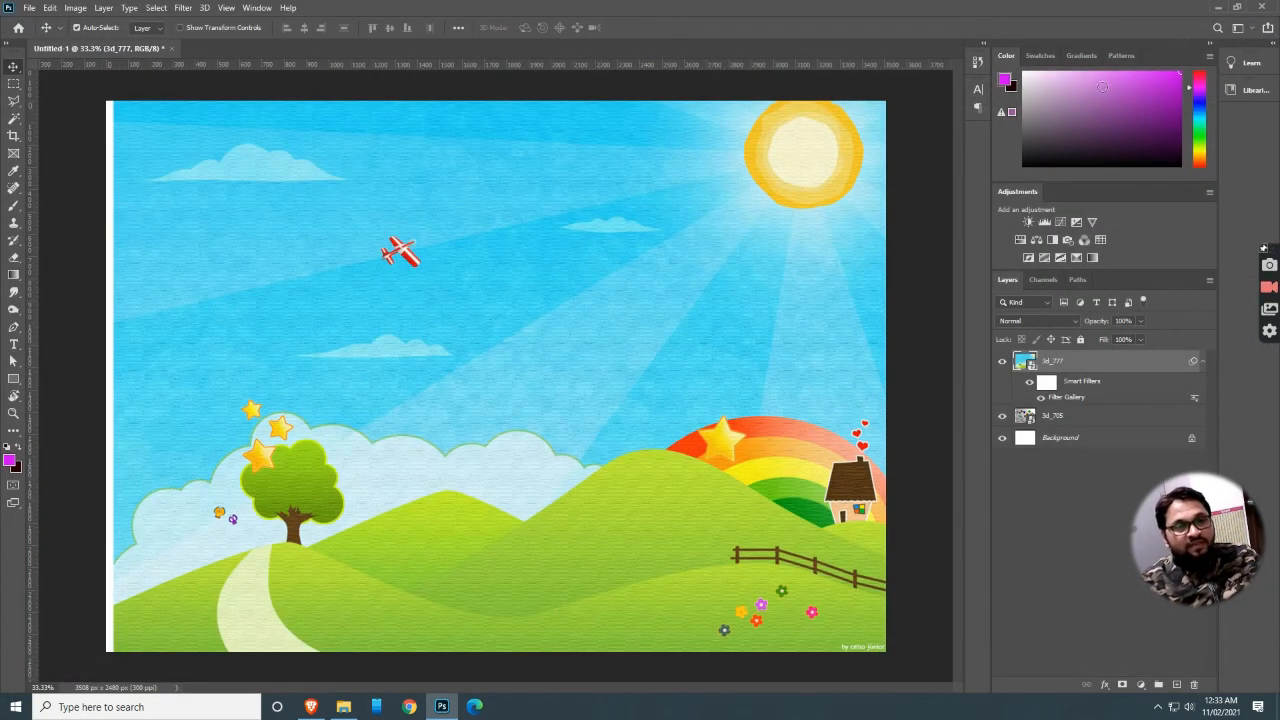
# Hide the 3d_777 layer and place the china-faces-6 photo from File Explorer's recent files above the 3d_705 layer.
pyautogui.click(1003, 363)
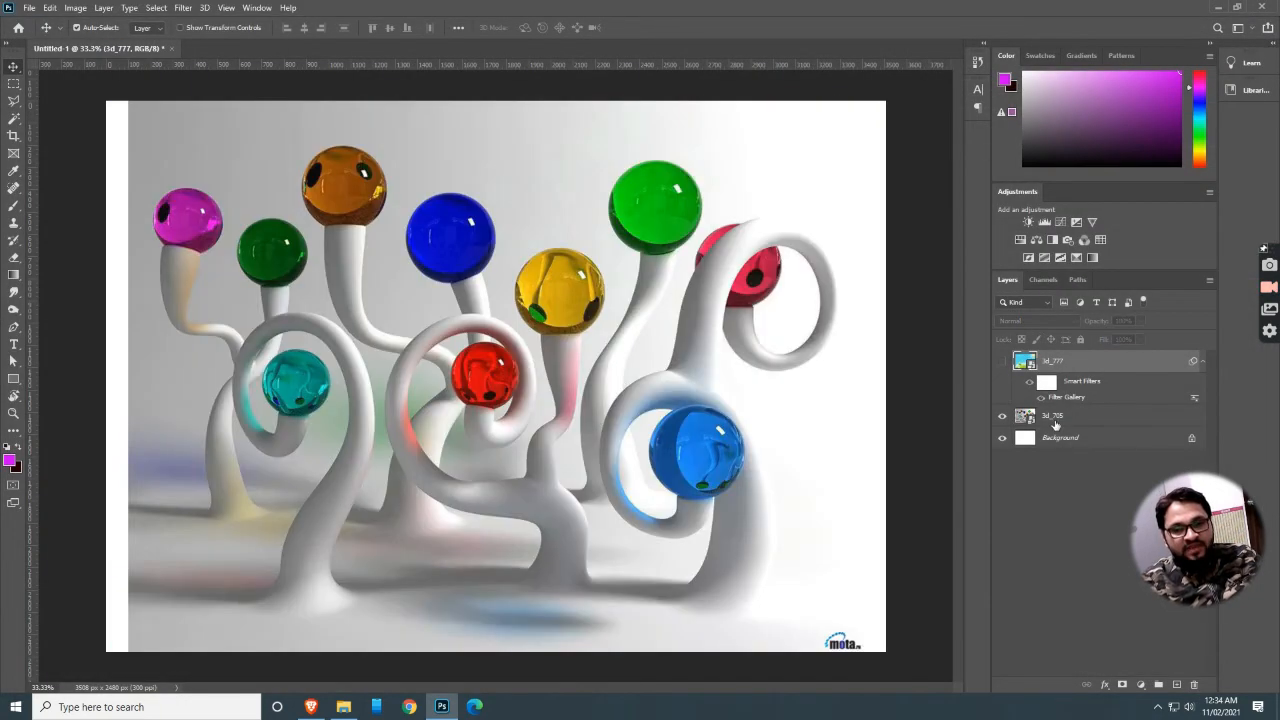
pyautogui.click(1055, 420)
pyautogui.click(343, 706)
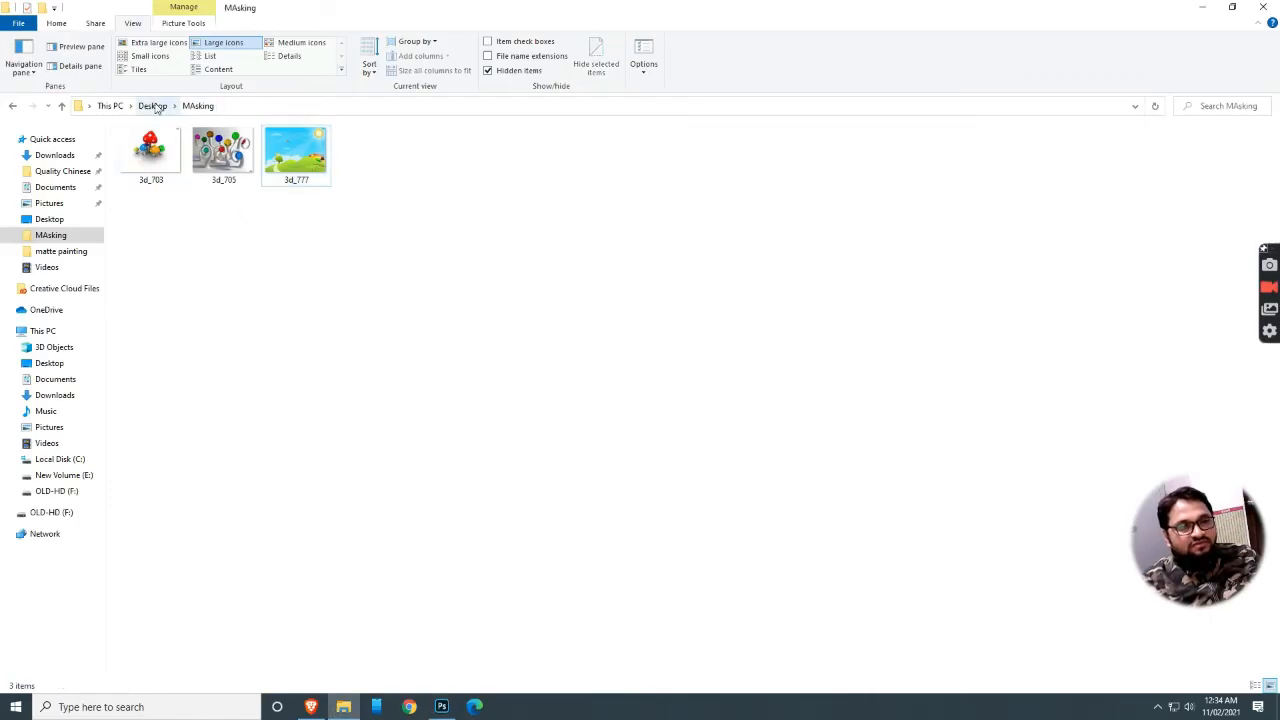
pyautogui.click(62, 141)
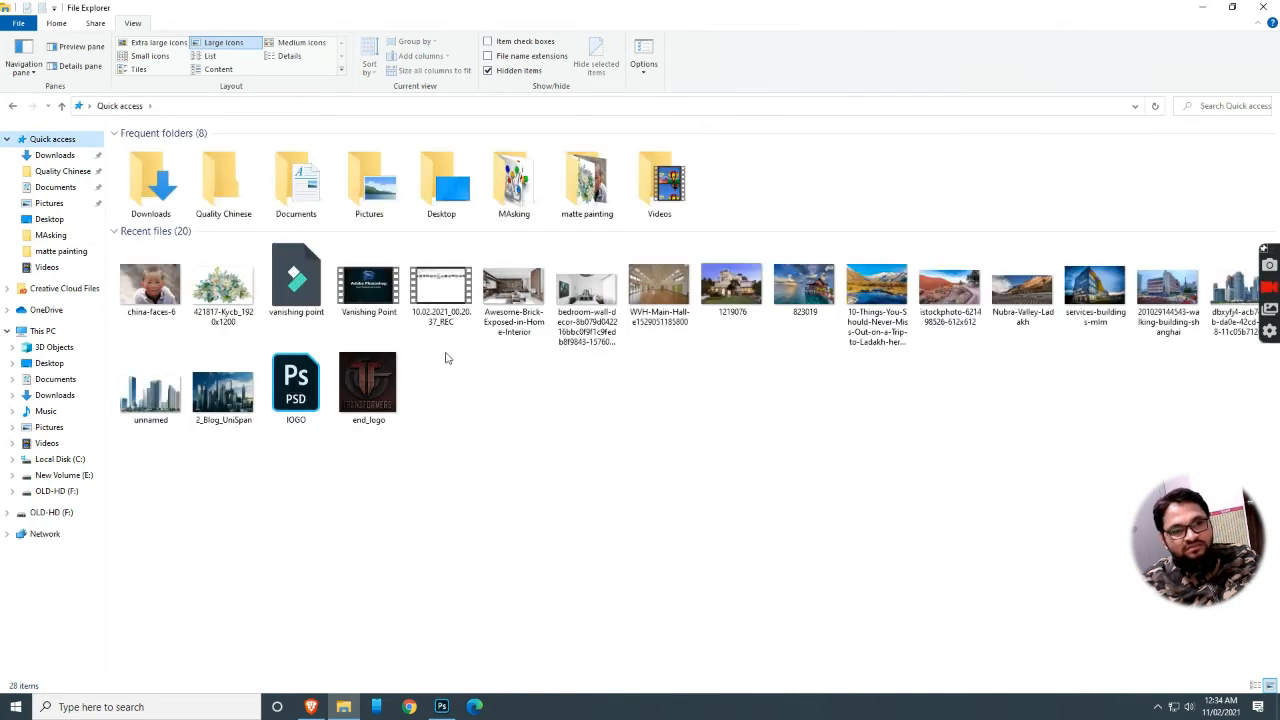
pyautogui.moveTo(150, 288); pyautogui.dragTo(577, 483)
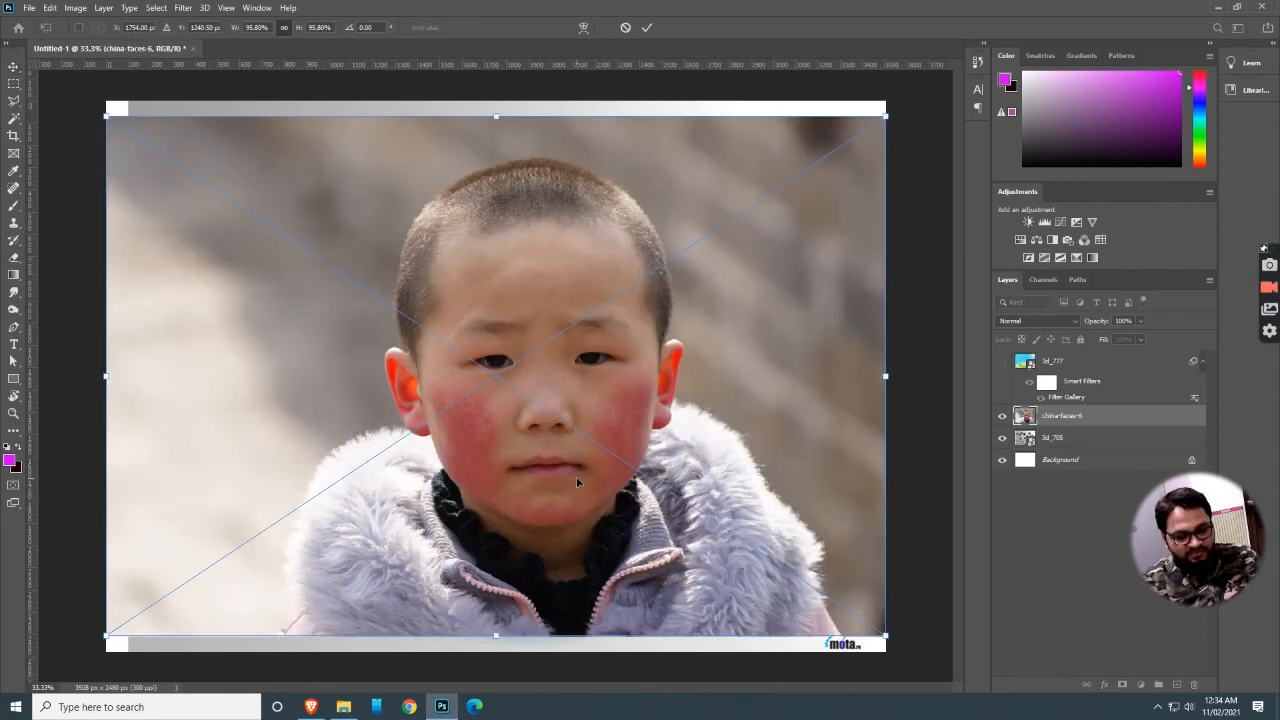
pyautogui.press('Return')
# Open the Filter Gallery on the china-faces-6 layer and fit the whole photo in the preview at 33.3%.
pyautogui.click(183, 7)
pyautogui.click(229, 63)
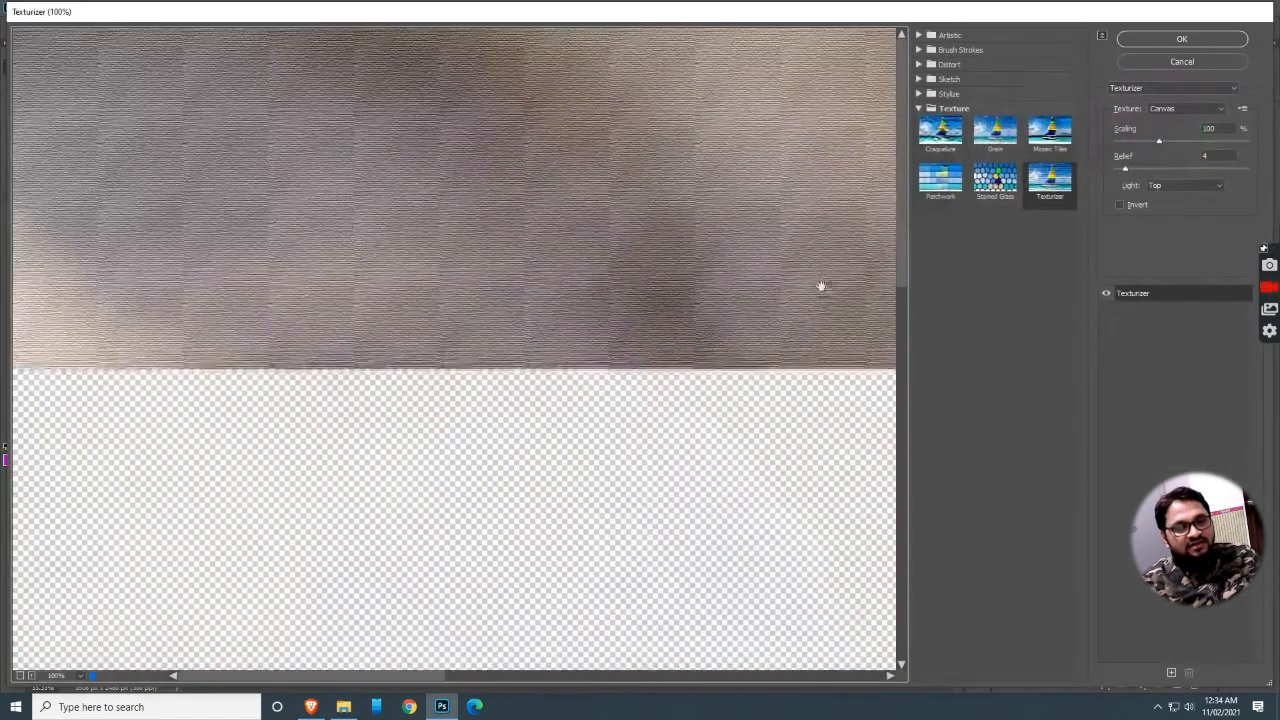
pyautogui.click(19, 677)
pyautogui.click(19, 677)
pyautogui.click(19, 677)
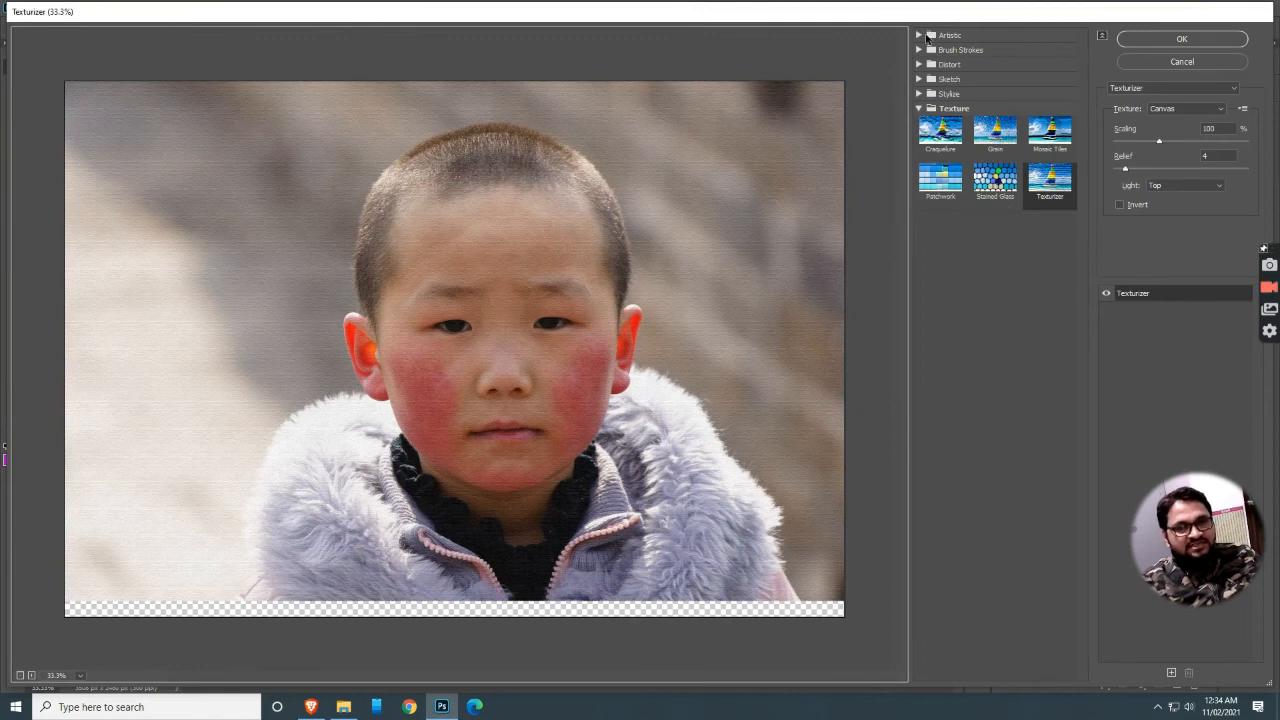
# Preview the Artistic filters Colored Pencil, Cutout, Dry Brush, Neon Glow and Fresco on the portrait.
pyautogui.click(928, 36)
pyautogui.click(956, 66)
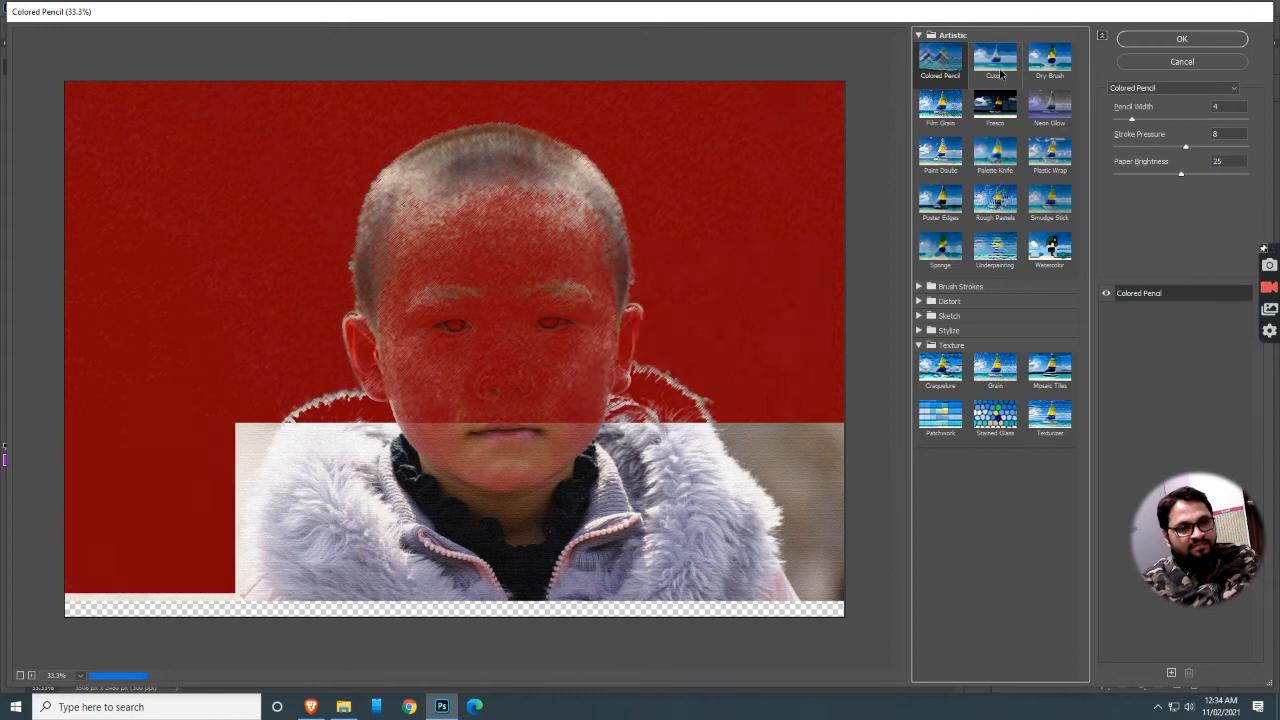
pyautogui.click(996, 72)
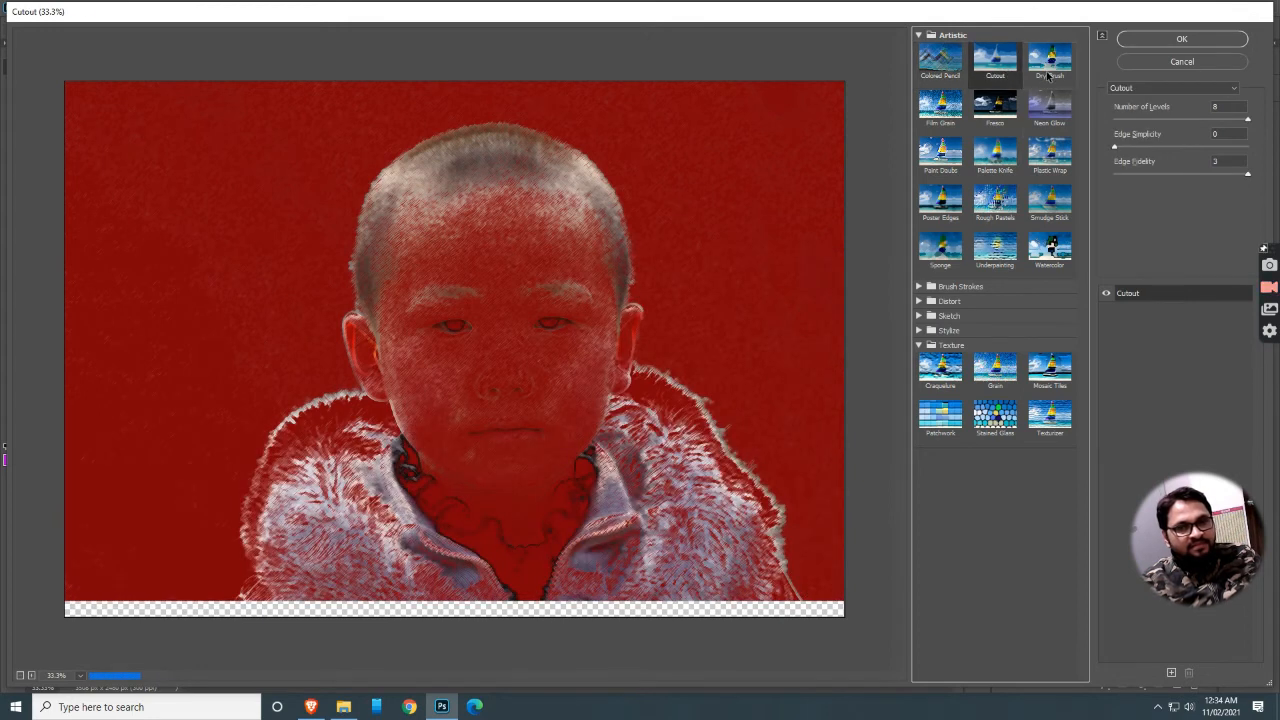
pyautogui.click(1049, 72)
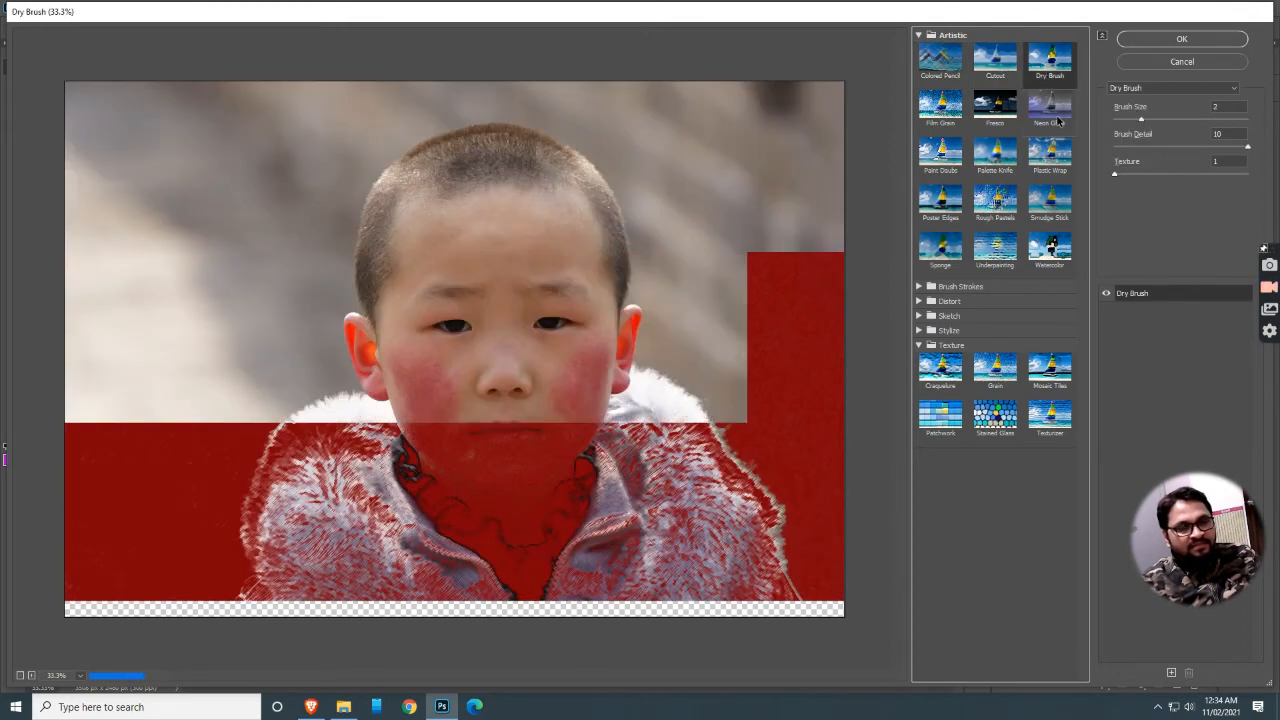
pyautogui.click(1050, 110)
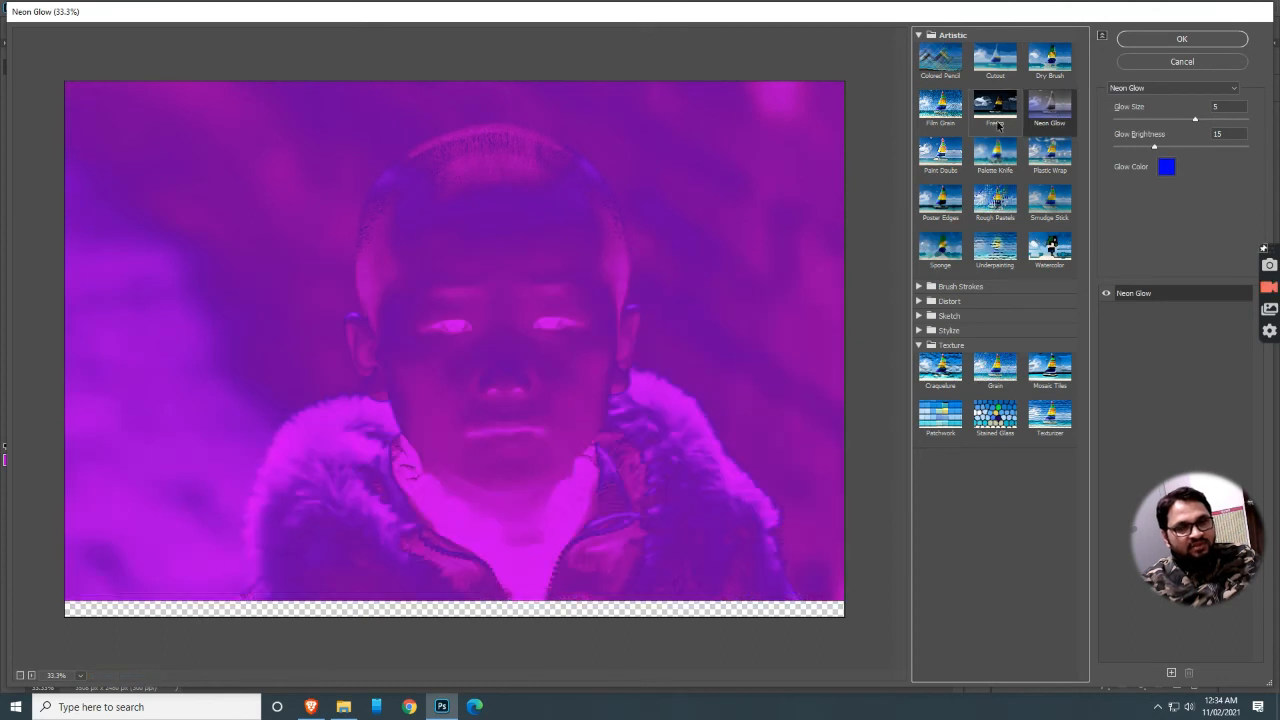
pyautogui.click(999, 120)
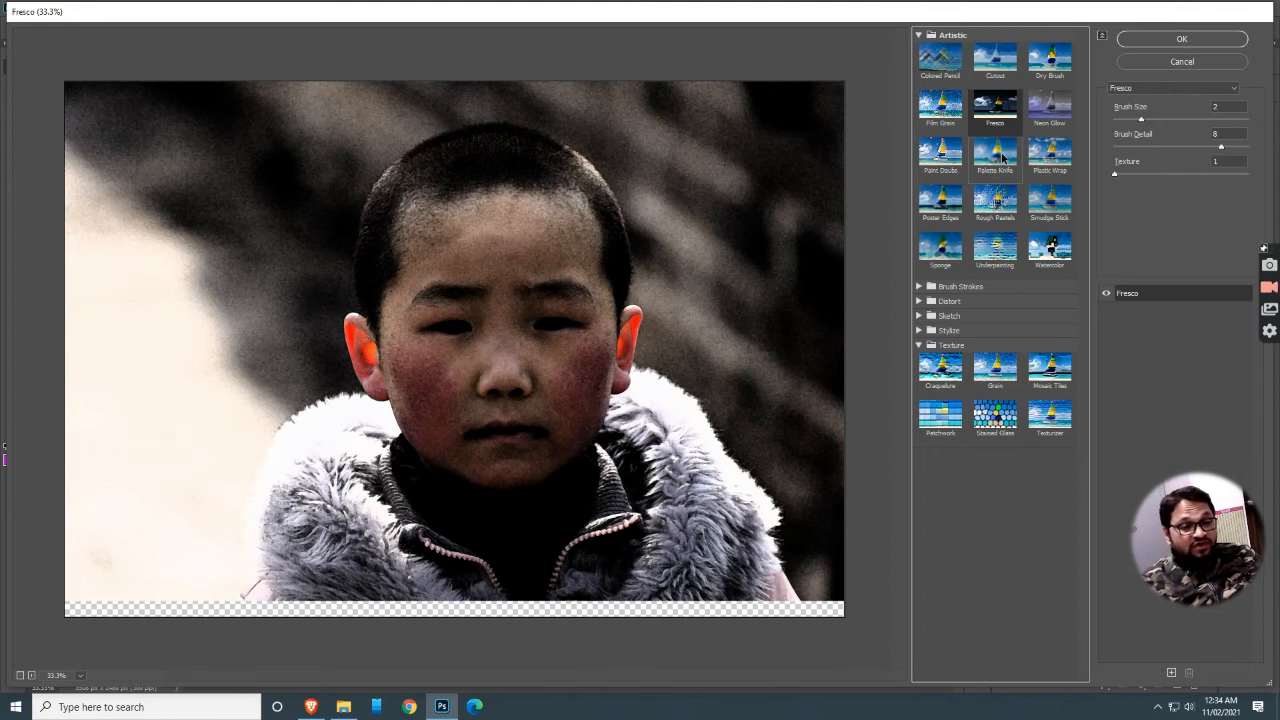
# Try Palette Knife, return to Fresco and set its Brush Size to 10, Brush Detail to 10 and Texture to 3.
pyautogui.click(1003, 155)
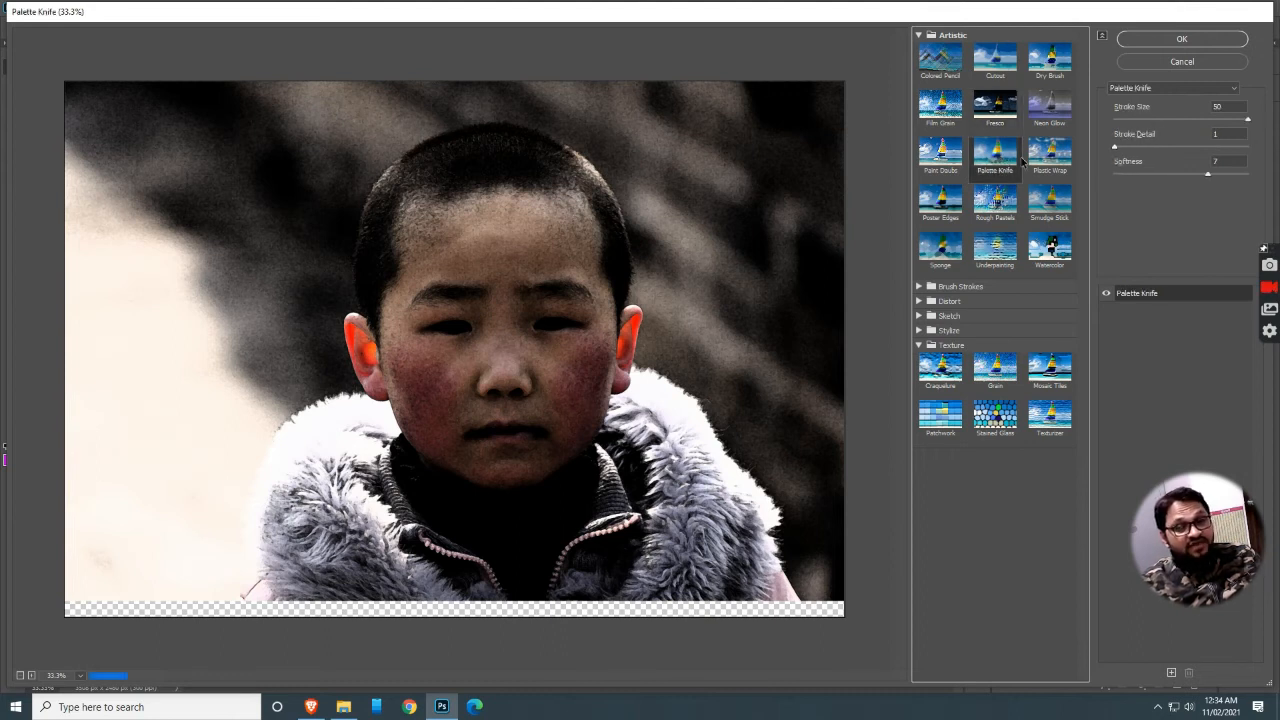
pyautogui.click(982, 118)
pyautogui.moveTo(1142, 121)
pyautogui.mouseDown()
pyautogui.moveTo(1249, 122)
pyautogui.moveTo(1254, 155)
pyautogui.mouseUp()
pyautogui.moveTo(1116, 173); pyautogui.dragTo(1249, 174)
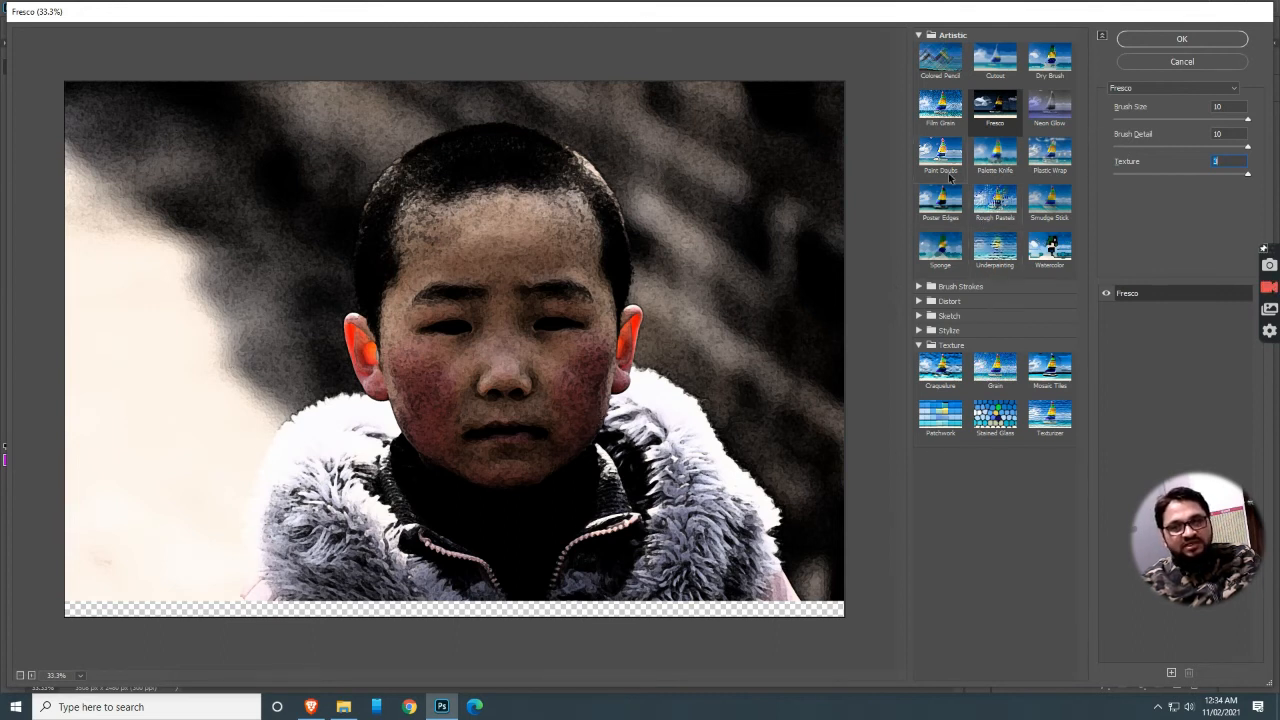
# Preview the Artistic filters Palette Knife, Plastic Wrap, Rough Pastels, Underpainting, Watercolor and Sponge on the portrait.
pyautogui.click(995, 153)
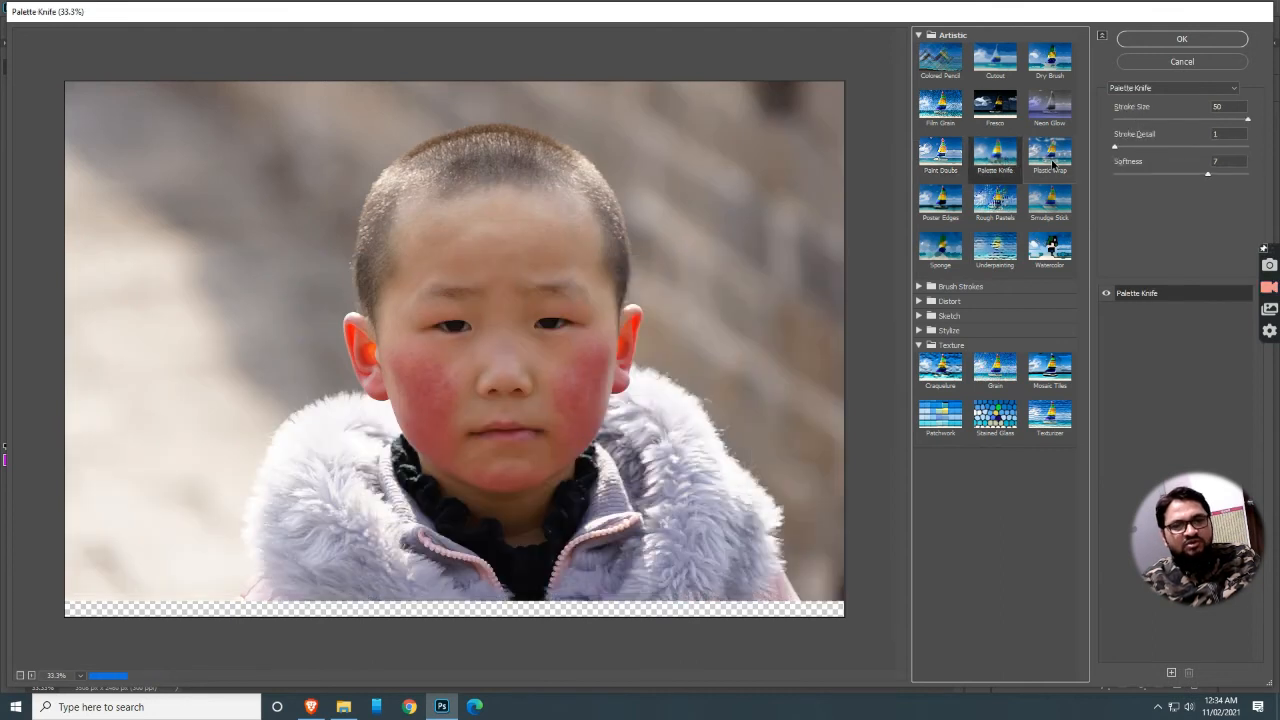
pyautogui.click(1051, 158)
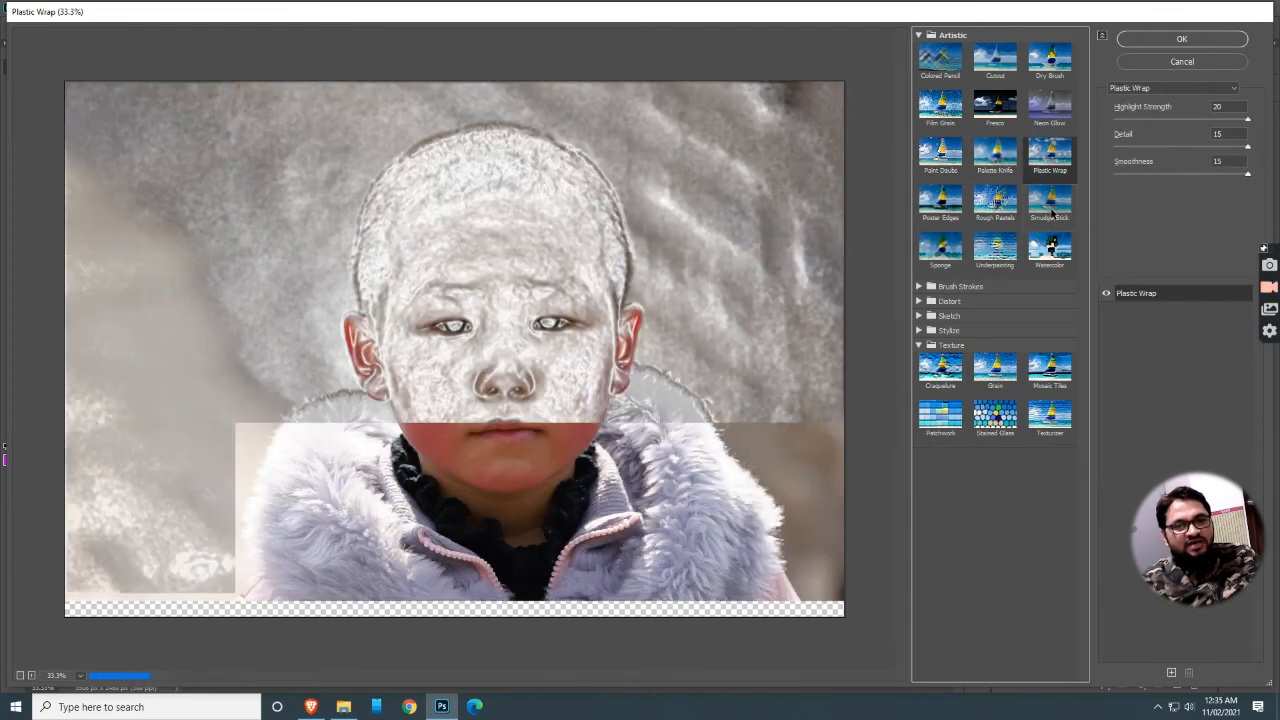
pyautogui.click(997, 205)
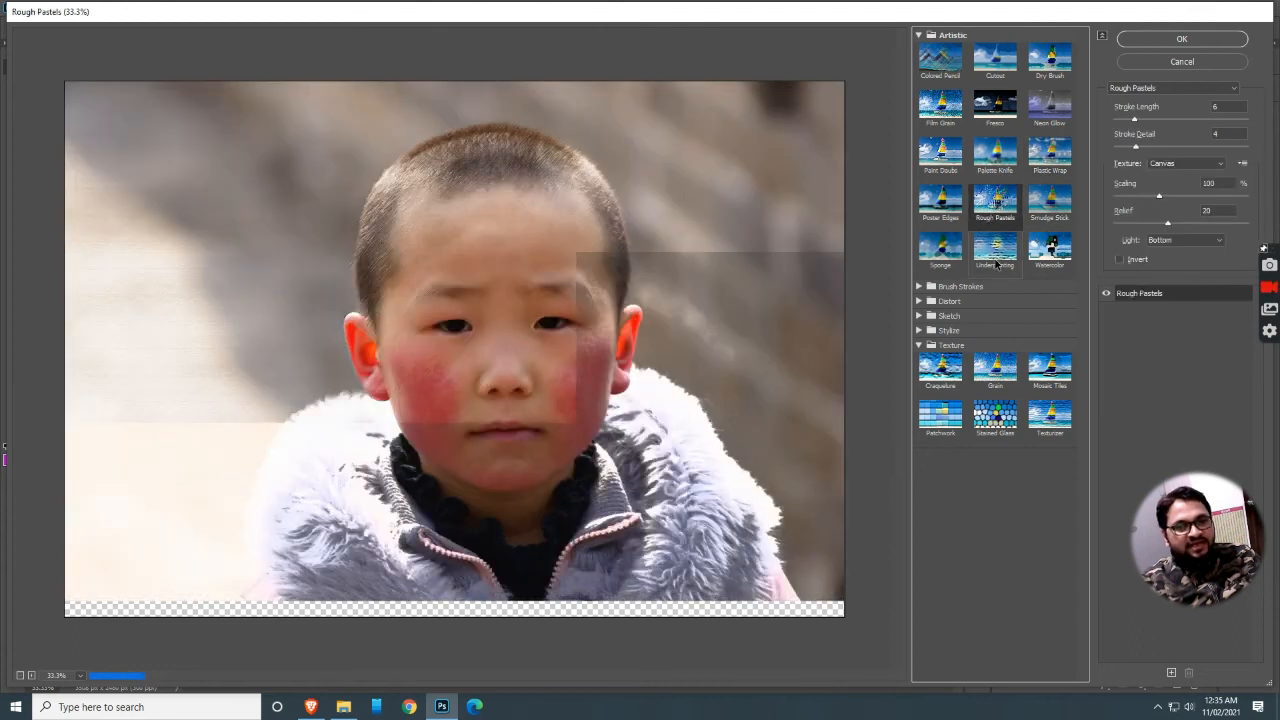
pyautogui.click(995, 250)
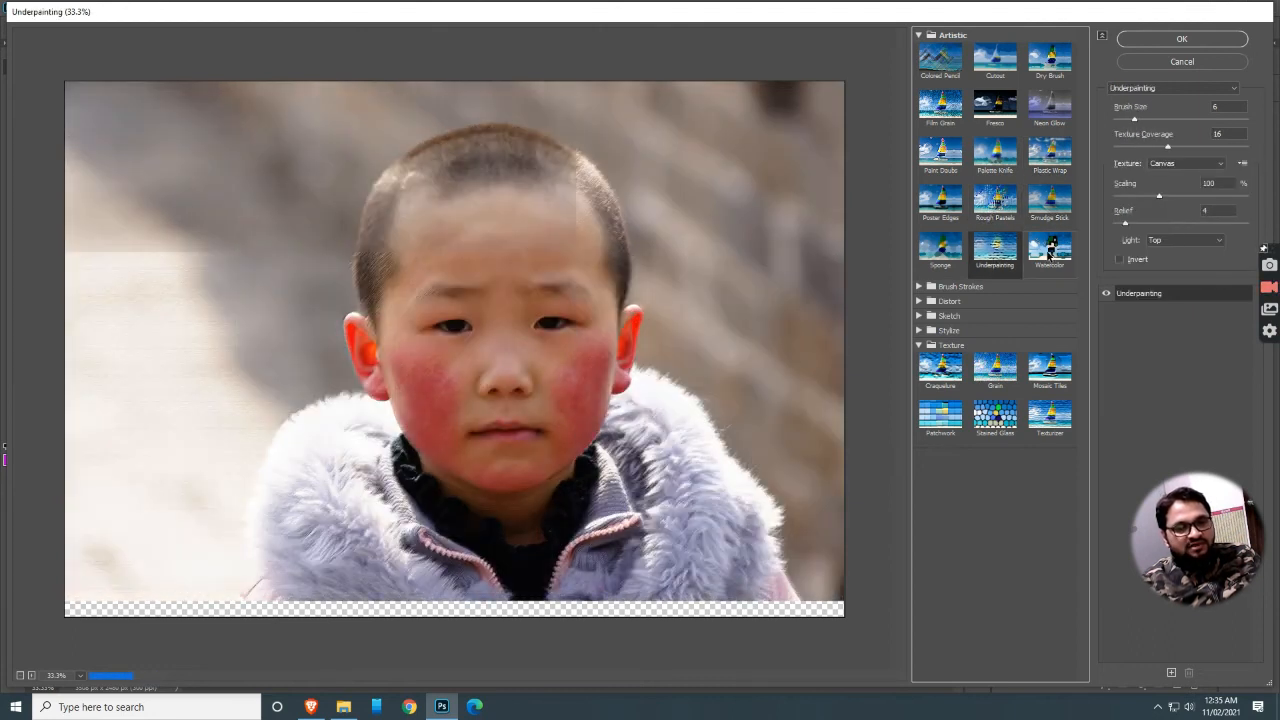
pyautogui.click(1049, 250)
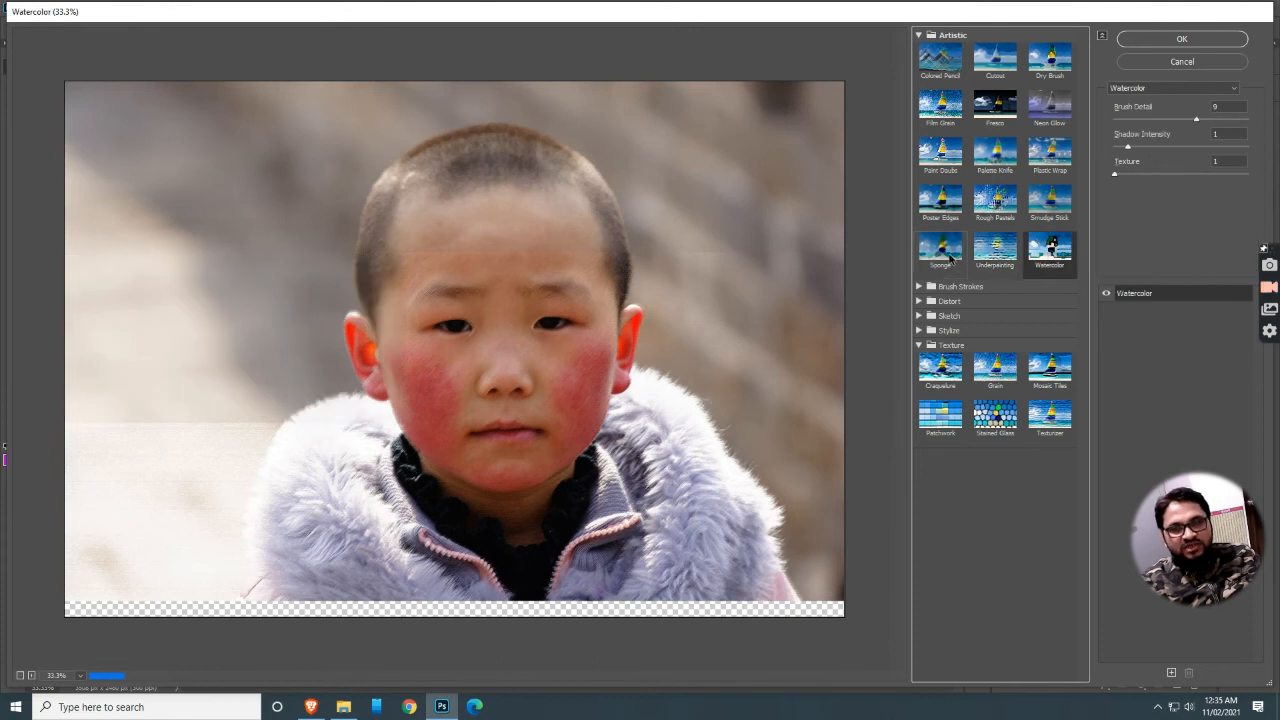
pyautogui.click(940, 250)
# Preview the Brush Strokes filters Accented Edges, Angled Strokes, Crosshatch, Dark Strokes, Ink Outlines, Sumi-e and Sprayed Strokes on the portrait.
pyautogui.click(917, 287)
pyautogui.click(940, 312)
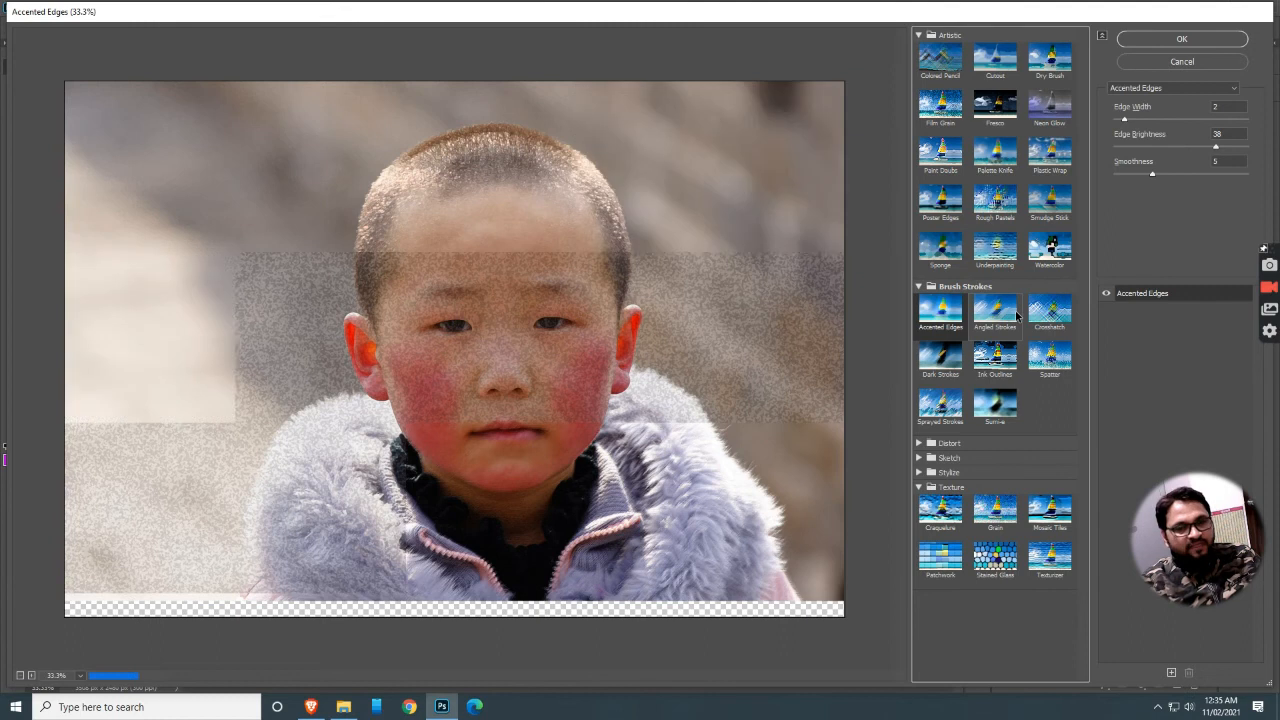
pyautogui.click(1008, 313)
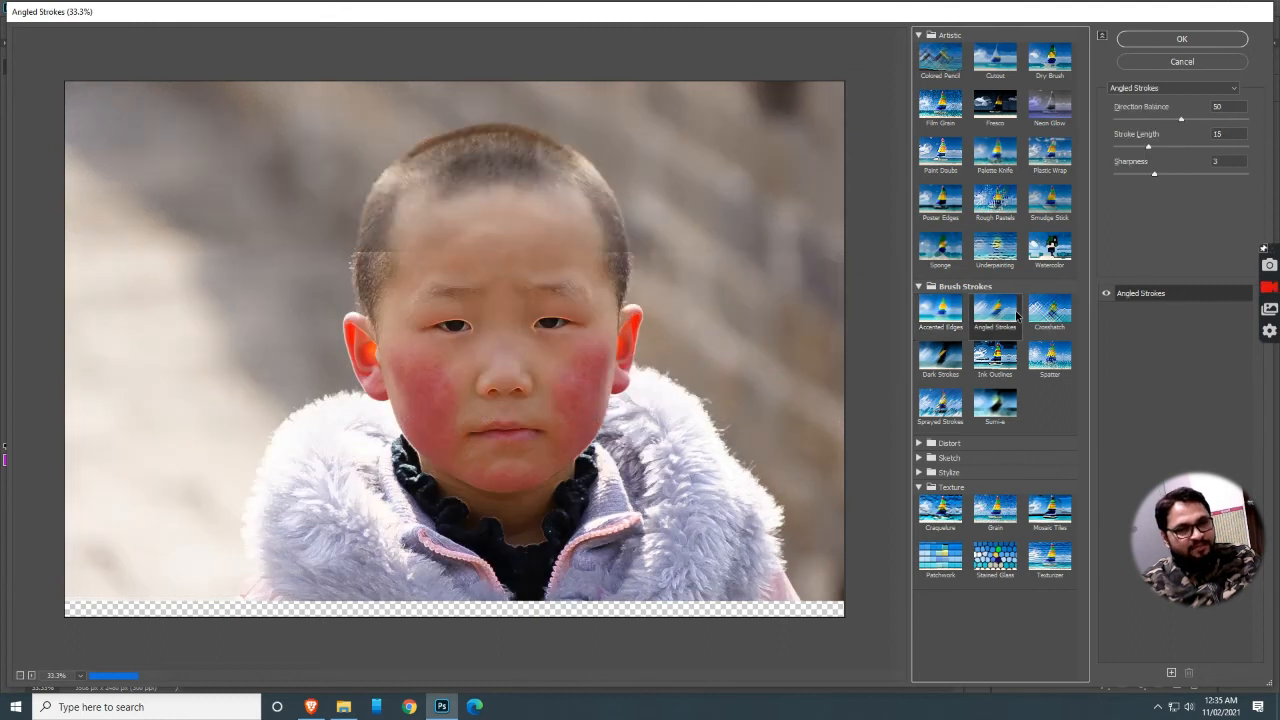
pyautogui.click(1049, 312)
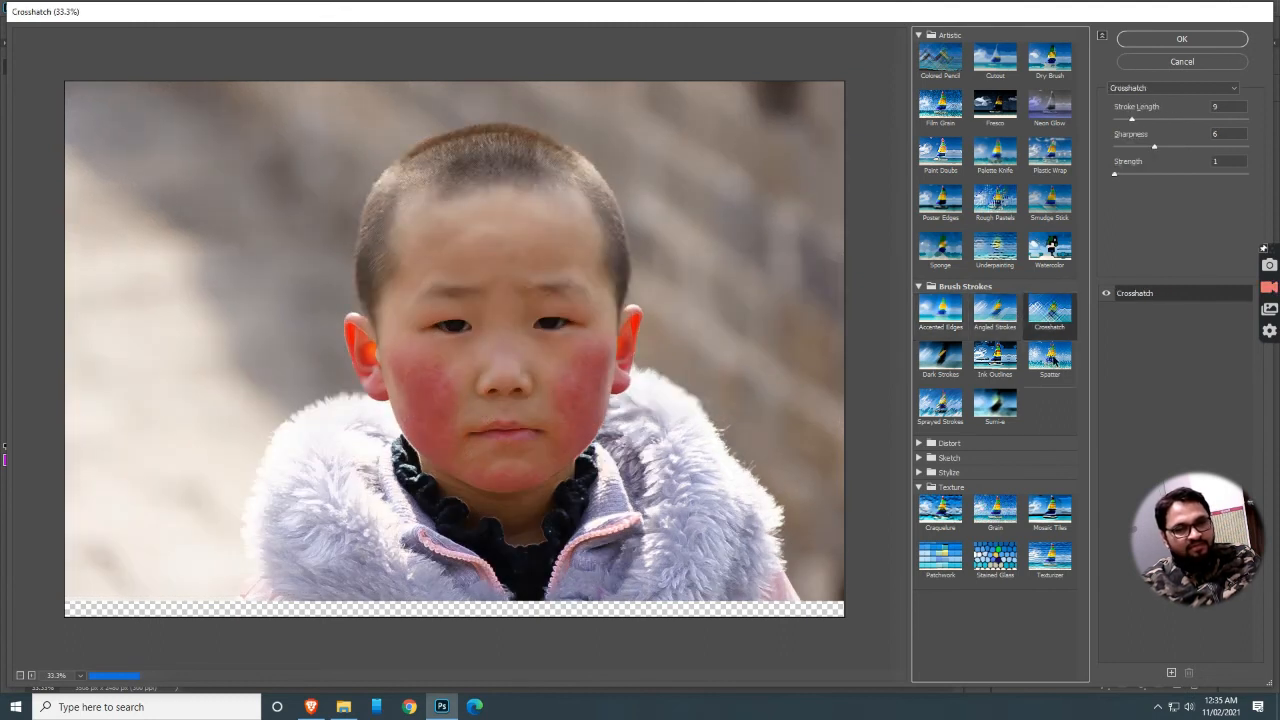
pyautogui.click(942, 360)
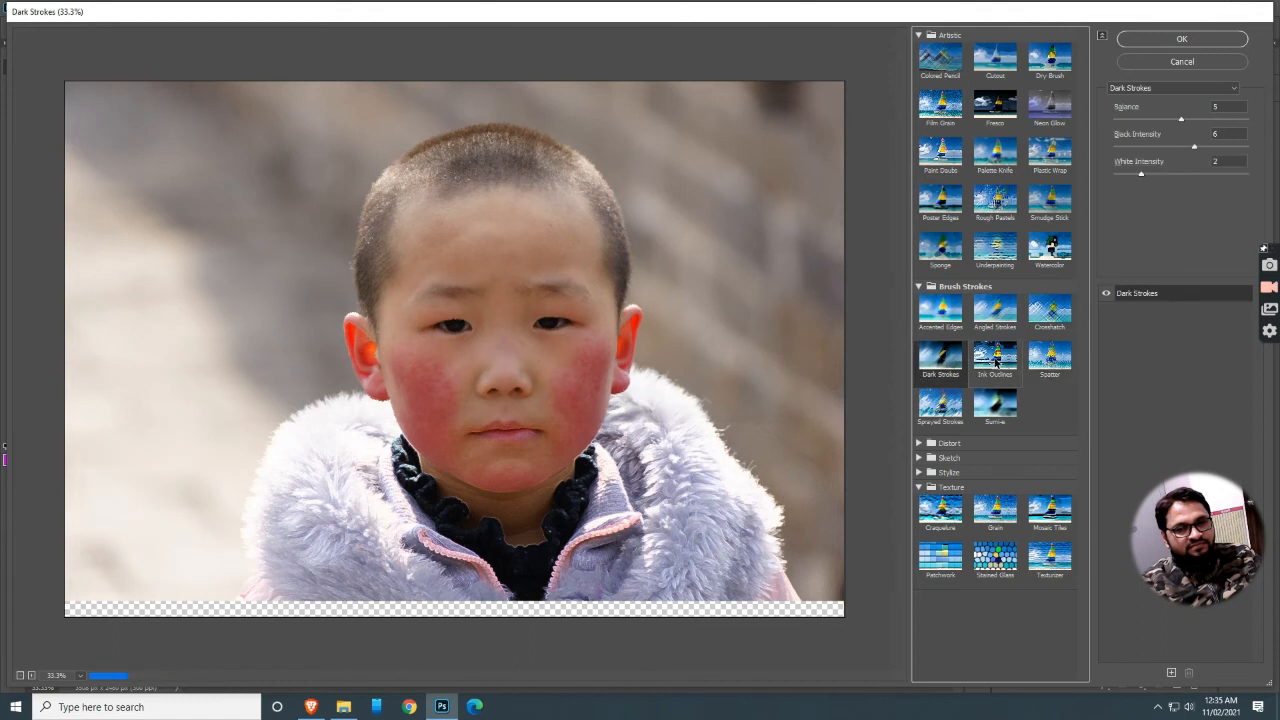
pyautogui.click(995, 363)
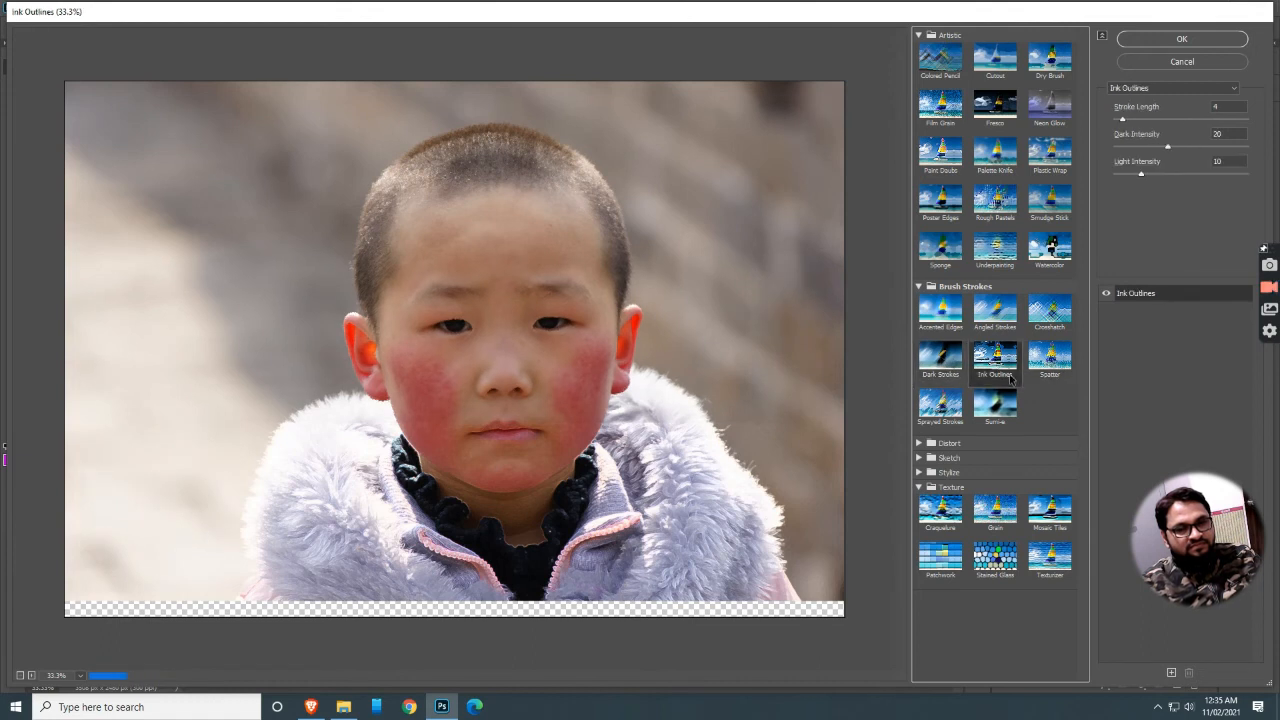
pyautogui.click(996, 418)
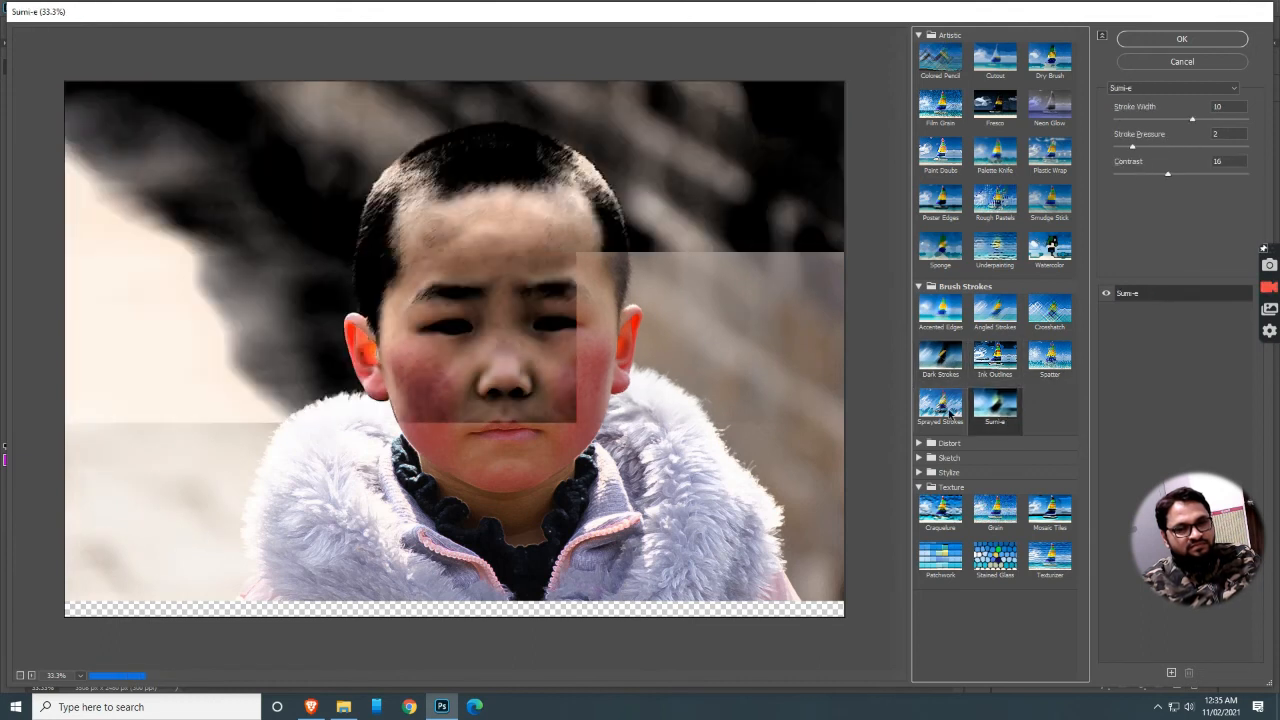
pyautogui.click(945, 408)
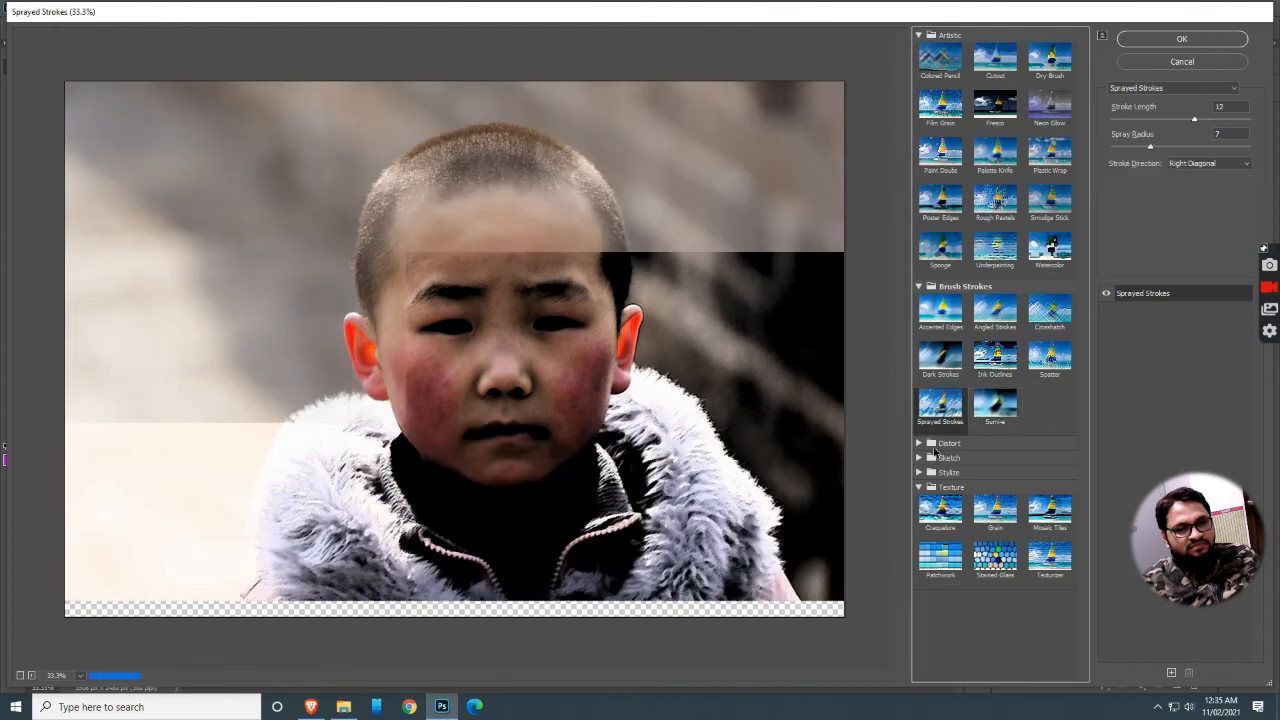
# Preview the Distort filters Diffuse Glow, Glass and Ocean Ripple on the portrait.
pyautogui.click(962, 443)
pyautogui.click(945, 467)
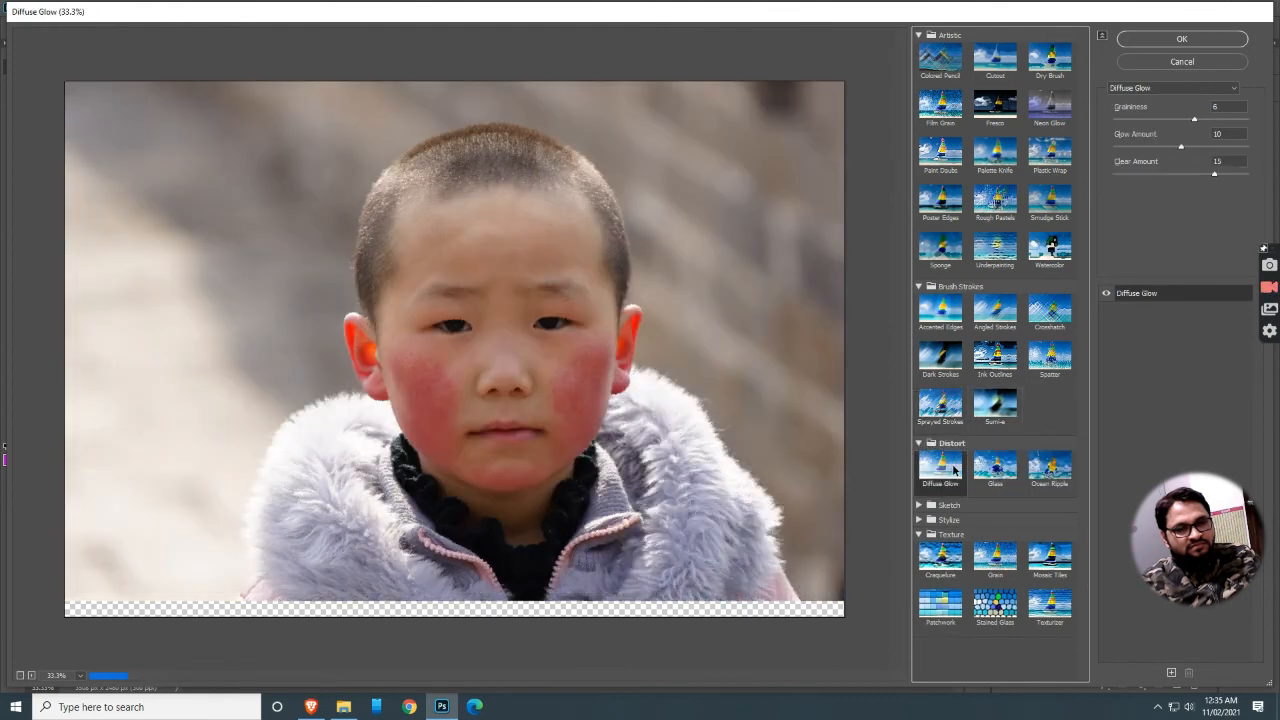
pyautogui.click(995, 465)
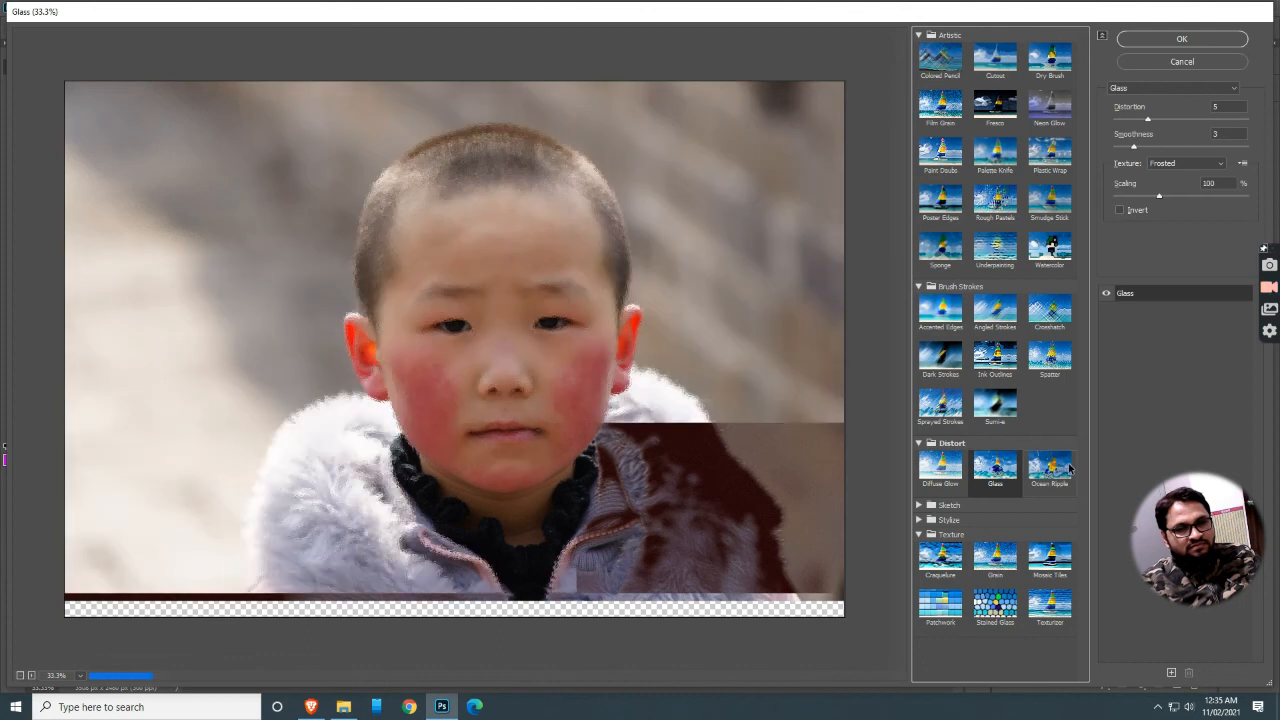
pyautogui.click(1054, 468)
# Preview the Sketch filters Chalk & Charcoal, Charcoal, Chrome, Conté Crayon and Graphic Pen on the portrait.
pyautogui.click(919, 505)
pyautogui.click(995, 527)
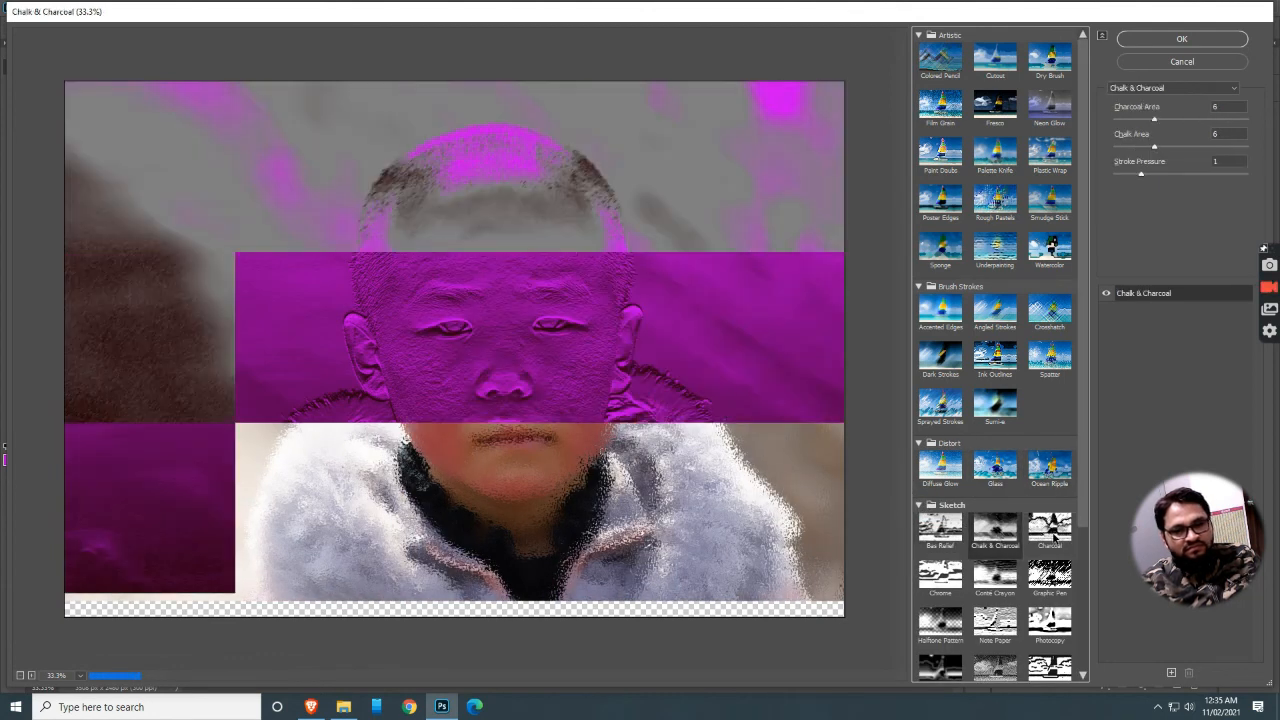
pyautogui.click(1048, 528)
pyautogui.scroll(-1, 1045, 535)
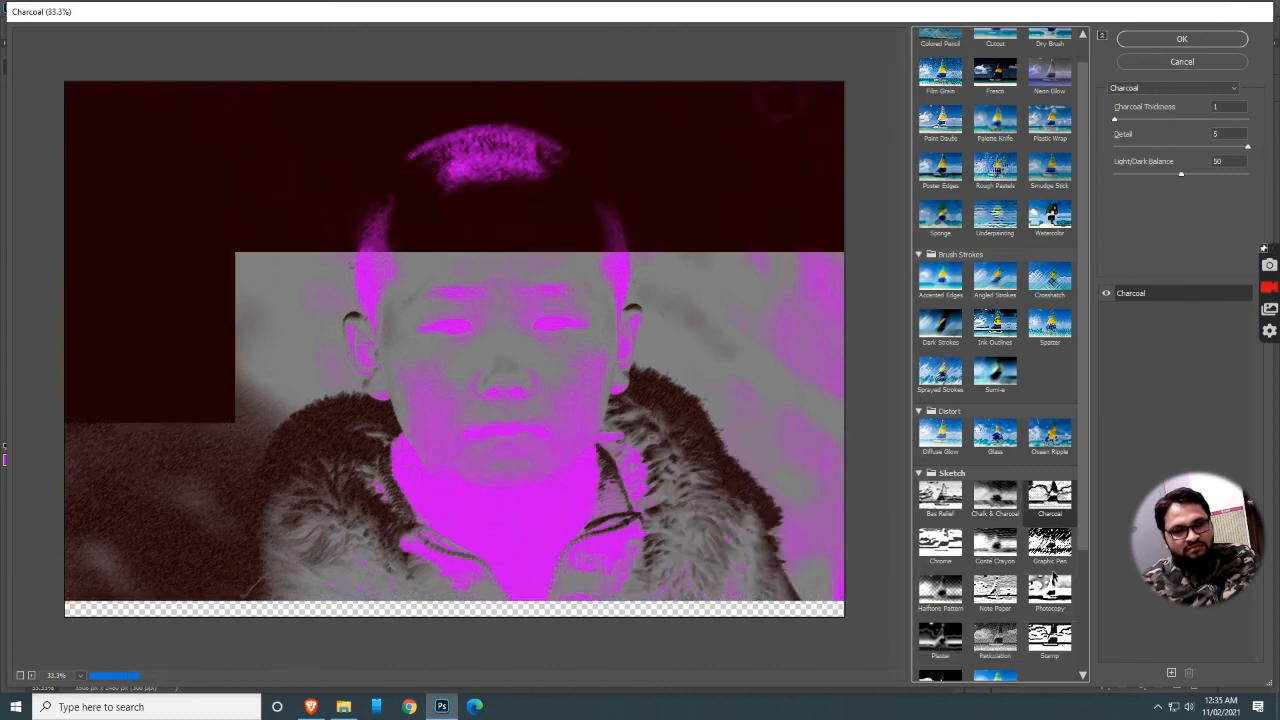
pyautogui.click(945, 546)
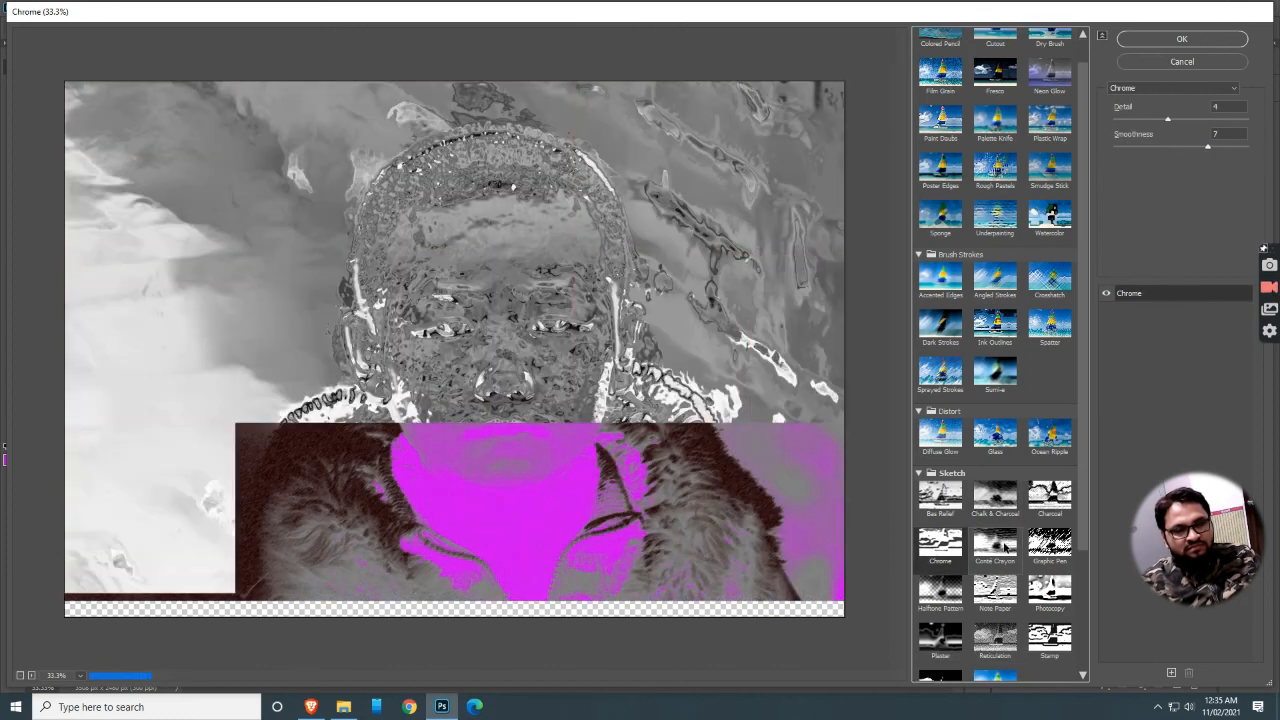
pyautogui.click(1005, 547)
pyautogui.click(1045, 570)
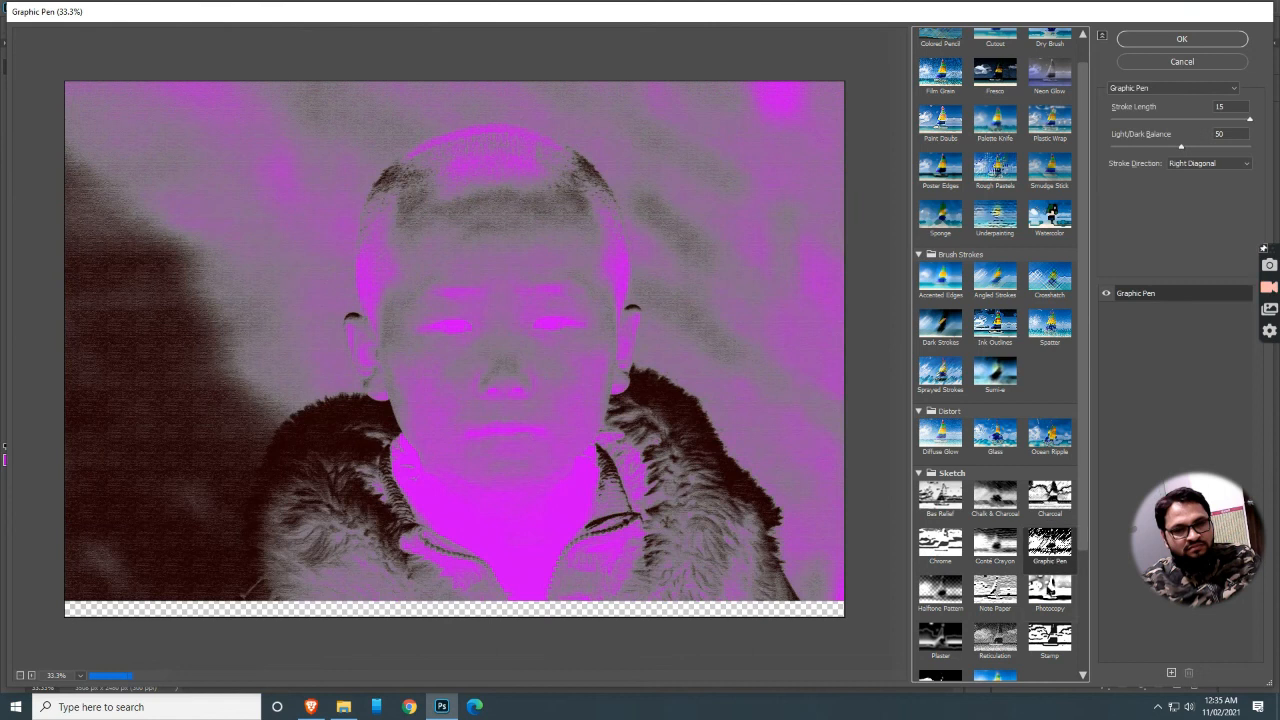
# Preview the Sketch filters Photocopy, Note Paper, Halftone Pattern, Plaster and Reticulation on the portrait.
pyautogui.click(1047, 592)
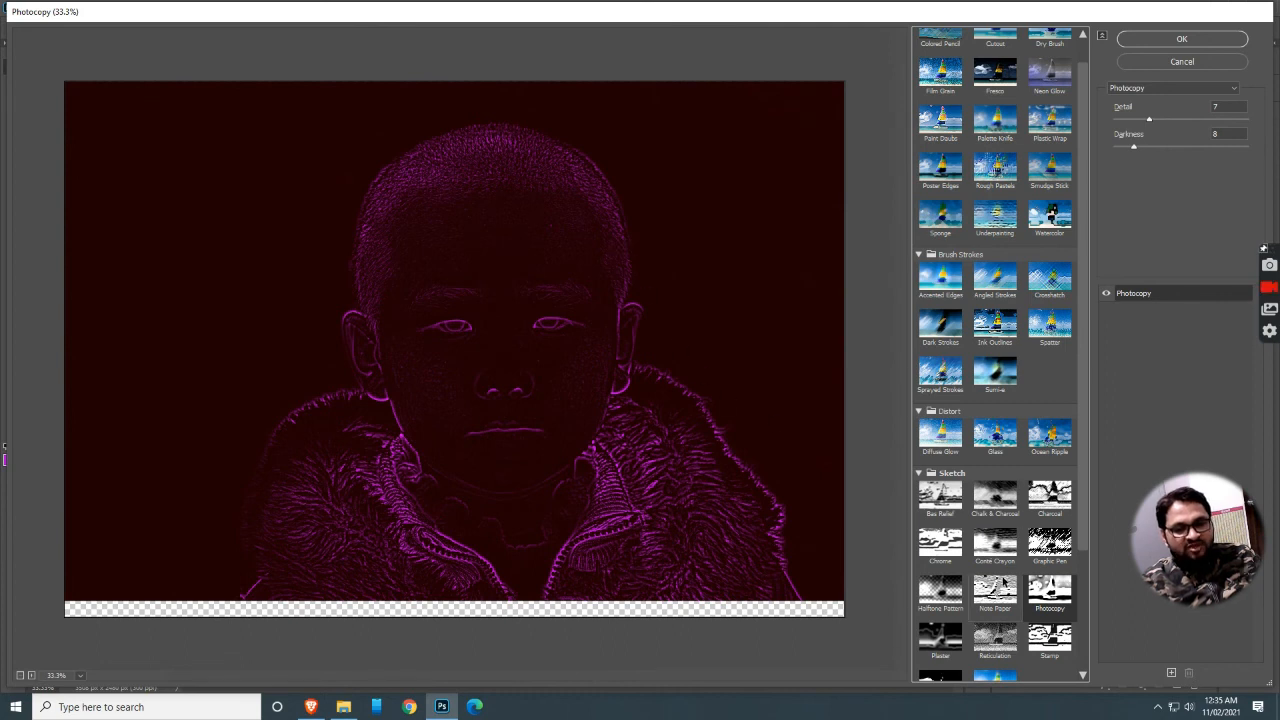
pyautogui.click(995, 590)
pyautogui.click(1049, 590)
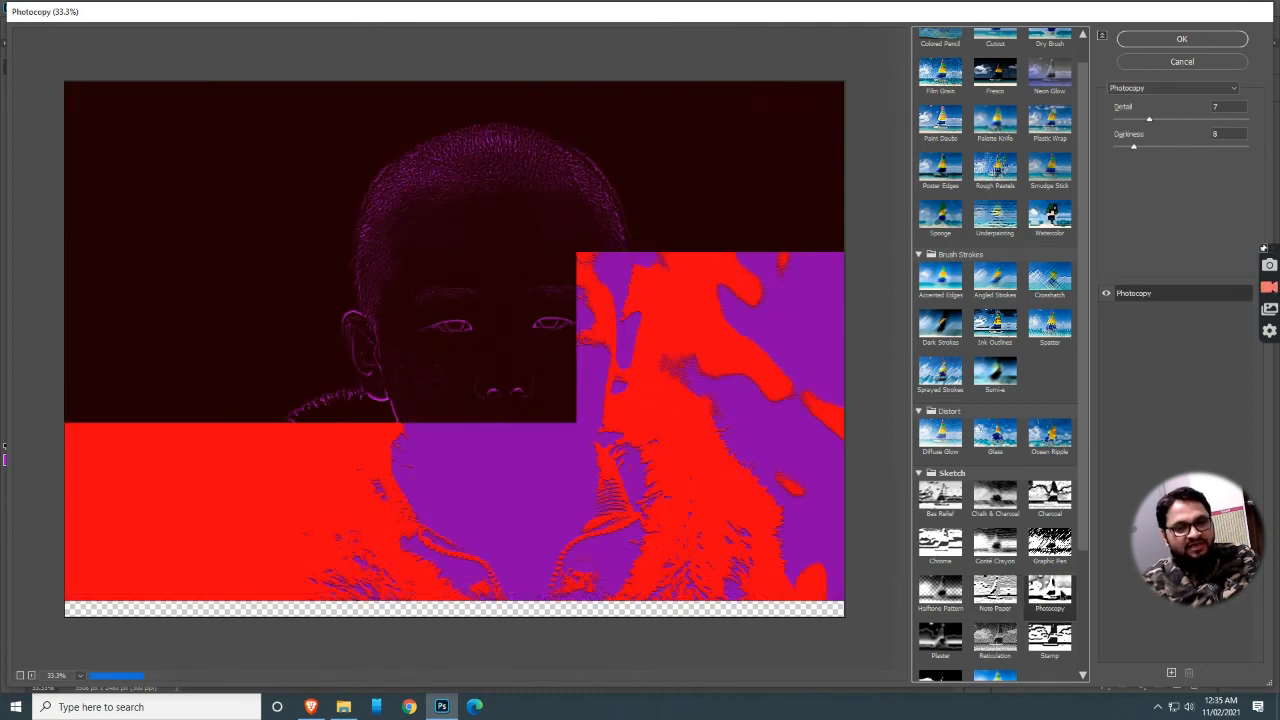
pyautogui.click(942, 590)
pyautogui.scroll(-1, 970, 563)
pyautogui.click(956, 584)
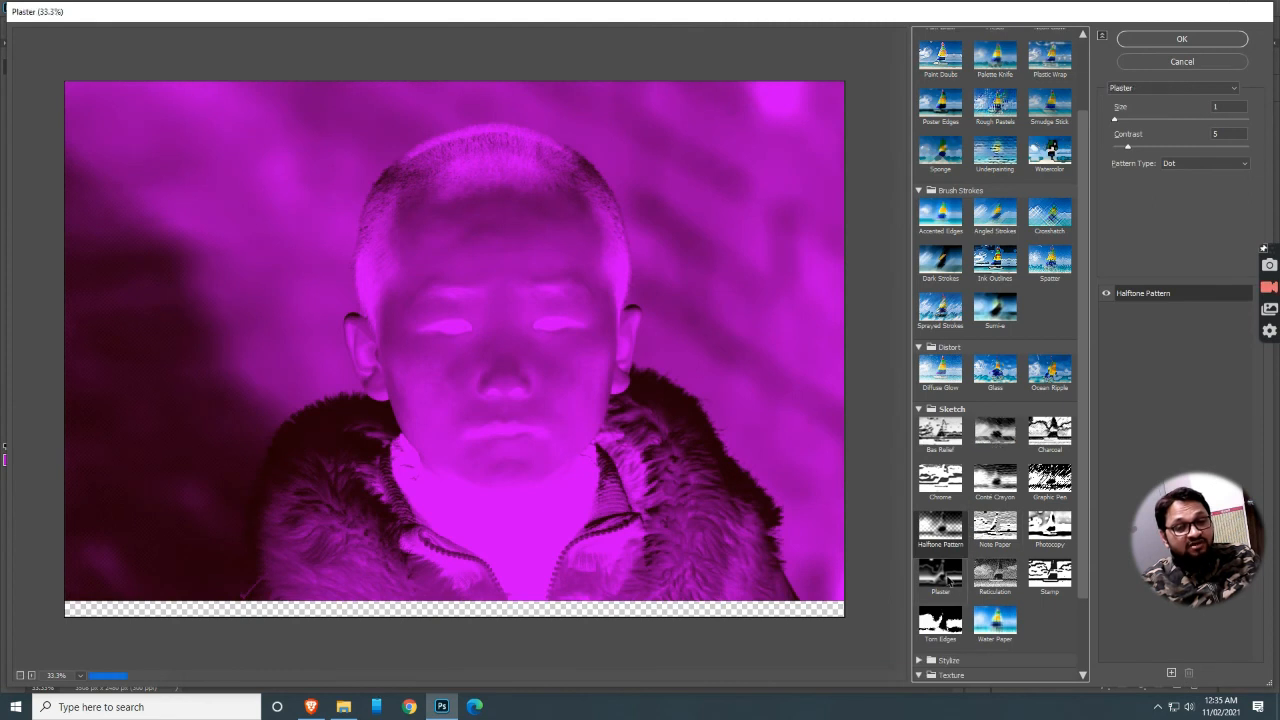
pyautogui.click(1004, 578)
# Try the Stamp filter with Light/Dark Balance at 50, and then with lower slider settings.
pyautogui.click(1050, 577)
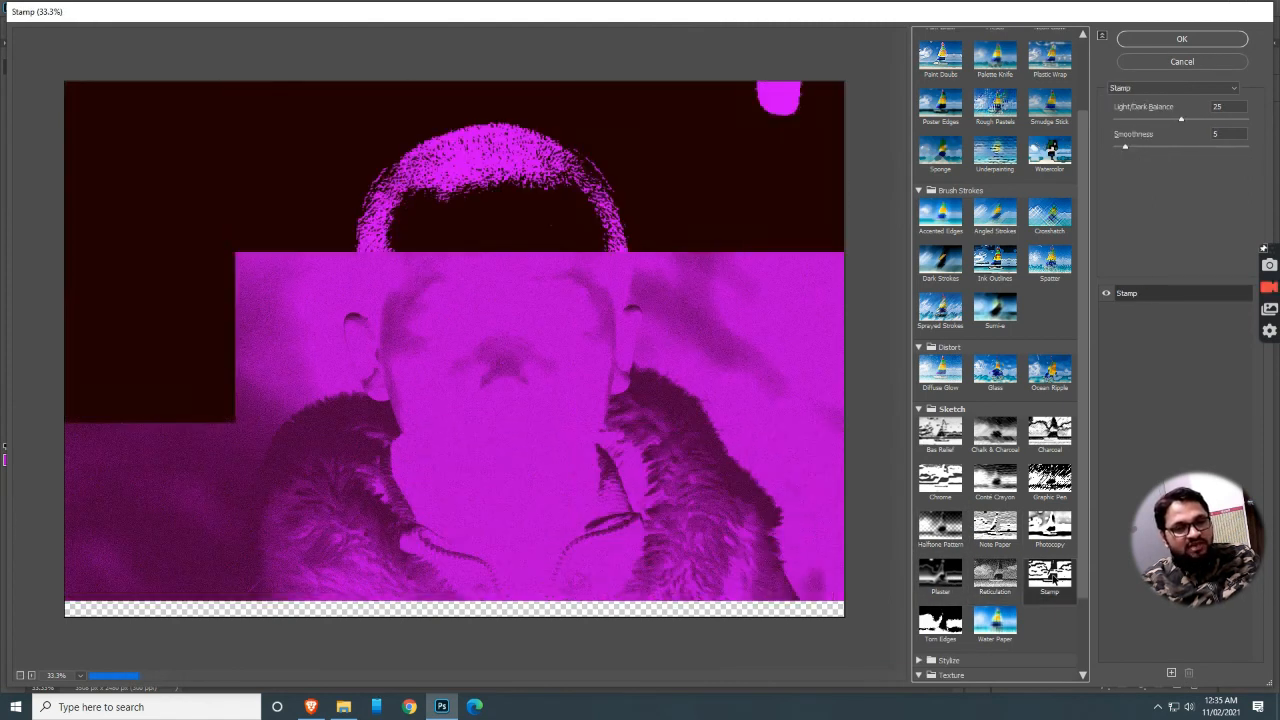
pyautogui.moveTo(1181, 123); pyautogui.dragTo(1249, 121)
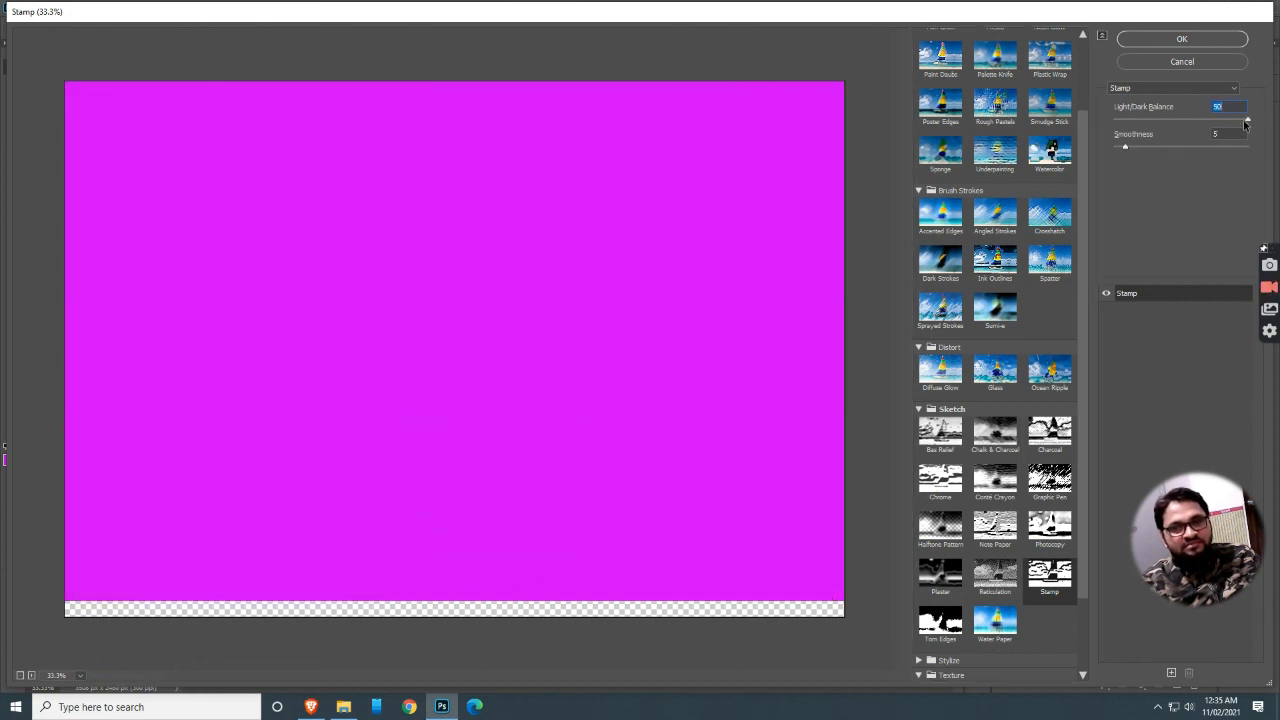
pyautogui.moveTo(1247, 121); pyautogui.dragTo(1114, 148)
# Preview the Stylize filter Glowing Edges on the portrait.
pyautogui.scroll(-1, 945, 585)
pyautogui.click(919, 598)
pyautogui.scroll(-1, 945, 595)
pyautogui.click(942, 590)
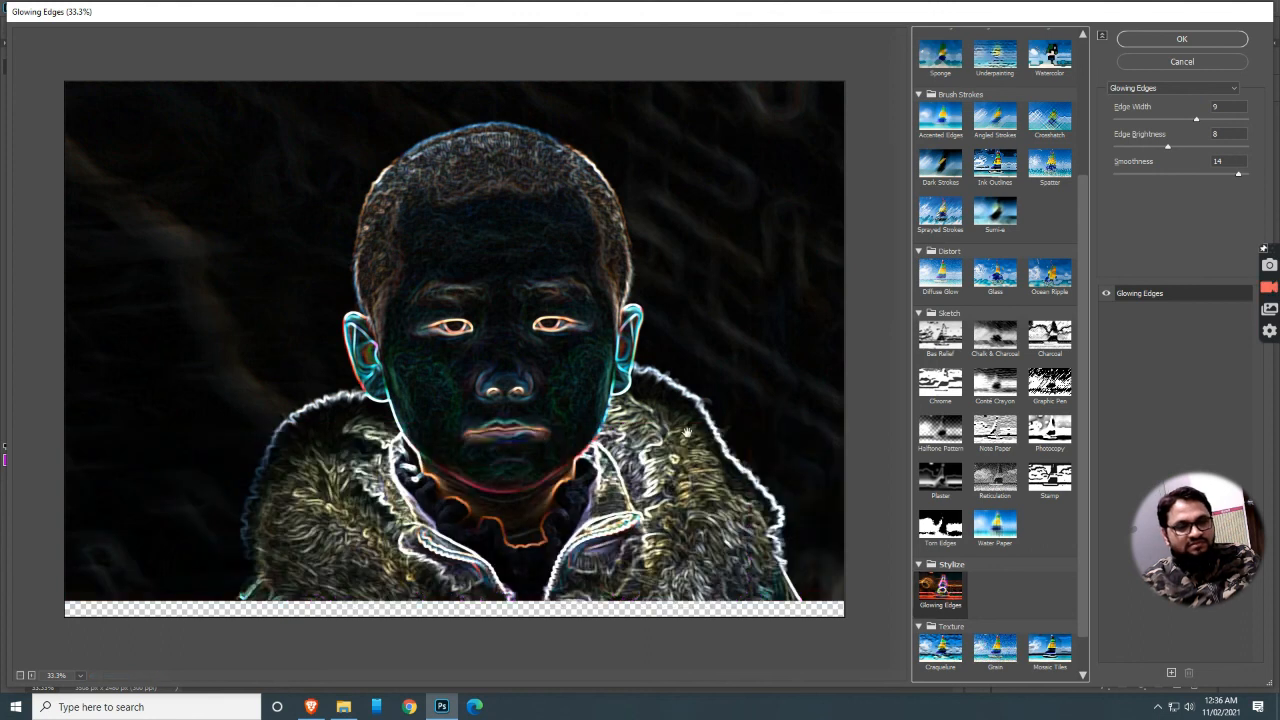
# Preview the Texture filters Craquelure, Grain, Mosaic Tiles, Texturizer and Stained Glass on the portrait.
pyautogui.scroll(-1, 953, 588)
pyautogui.scroll(-1, 957, 582)
pyautogui.click(942, 605)
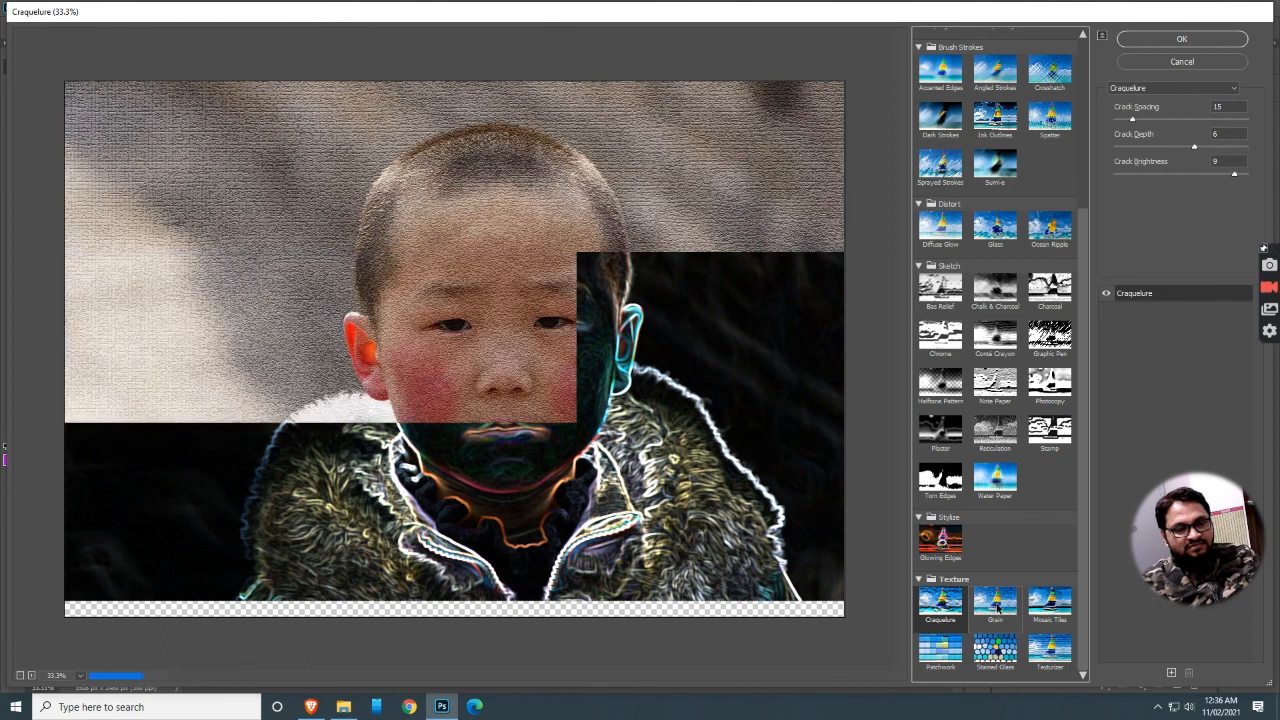
pyautogui.click(996, 606)
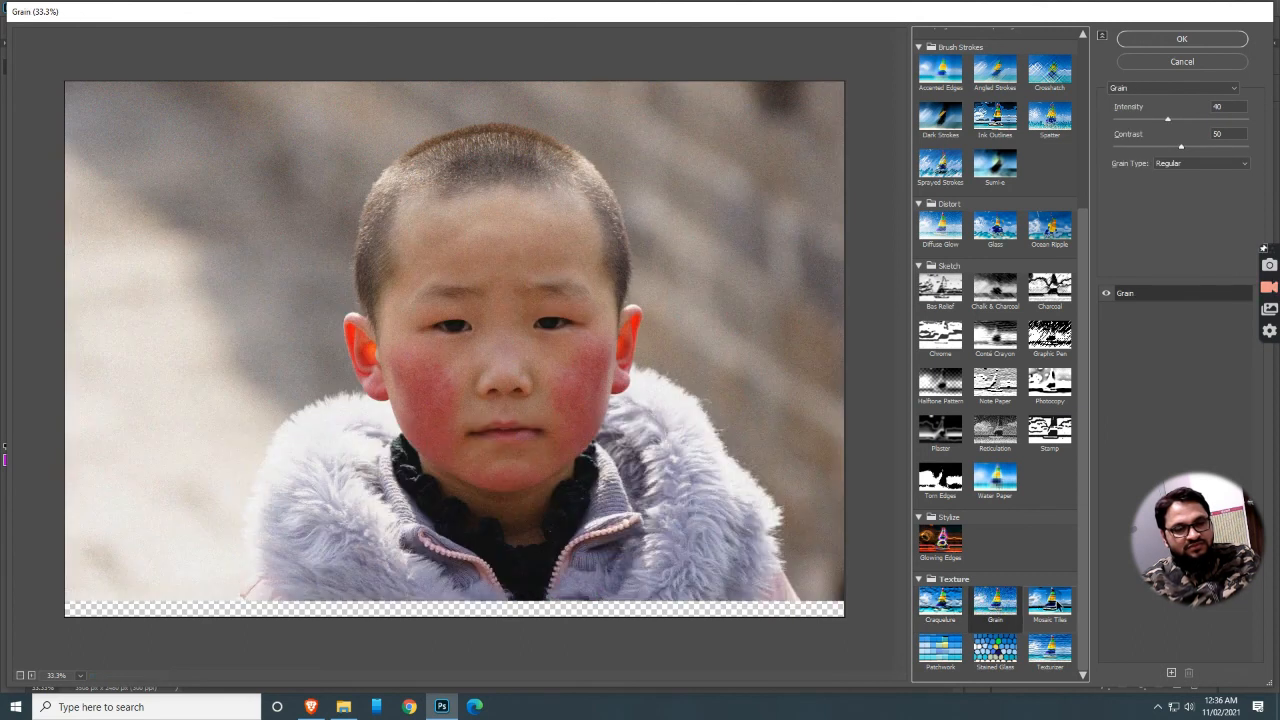
pyautogui.click(1050, 602)
pyautogui.click(1049, 650)
pyautogui.click(990, 652)
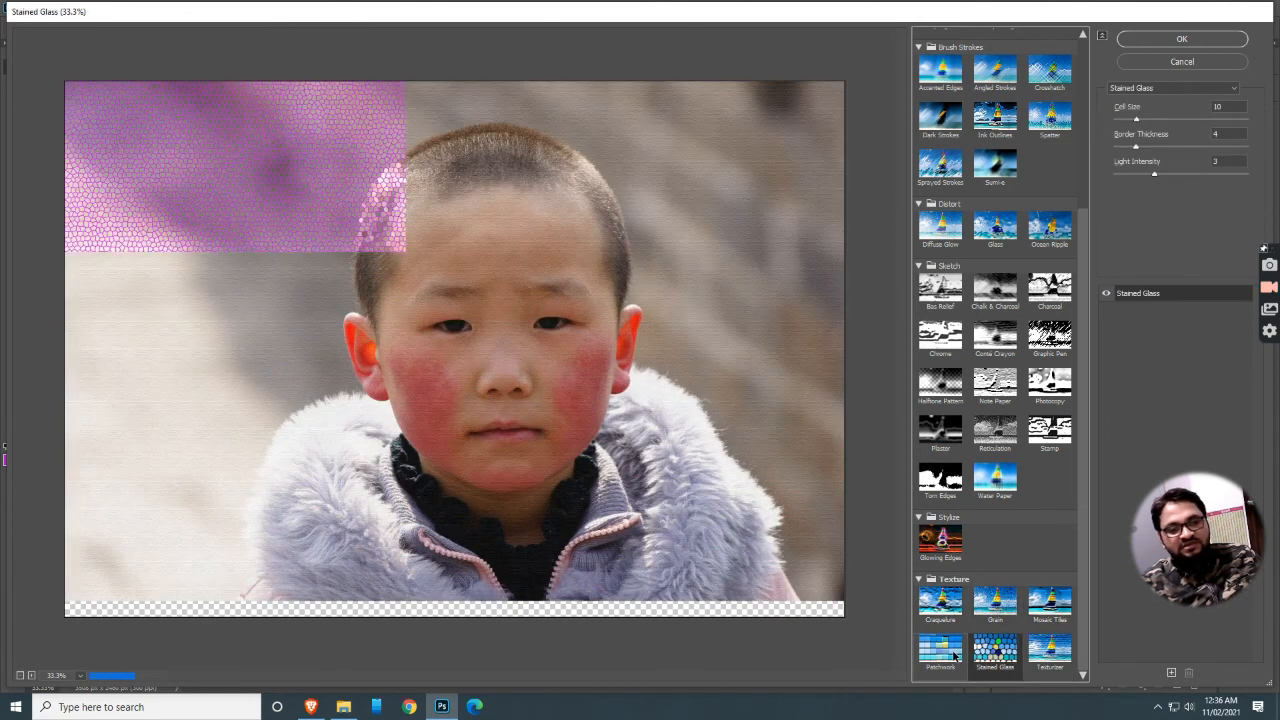
# Choose Patchwork with Square Size 4 and Relief 8, collapse all filter categories, and apply the filter to the china-faces-6 layer.
pyautogui.click(955, 656)
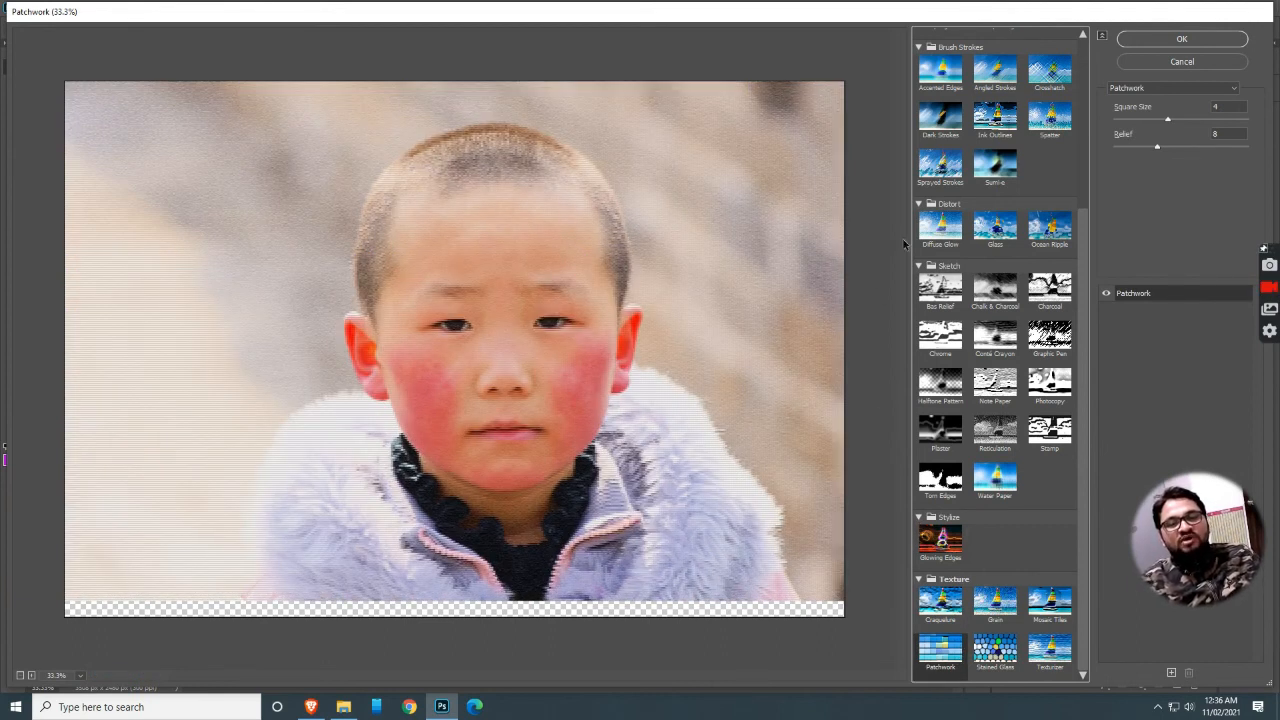
pyautogui.click(918, 267)
pyautogui.click(919, 287)
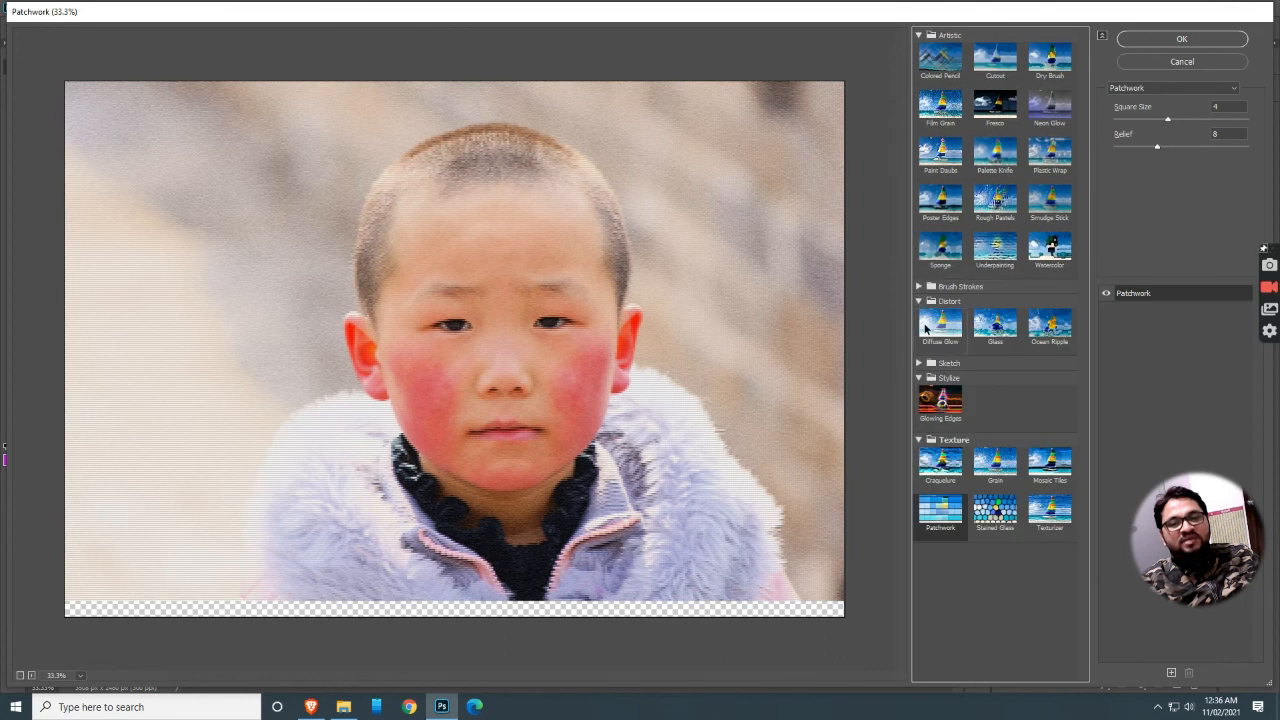
pyautogui.click(918, 301)
pyautogui.click(918, 331)
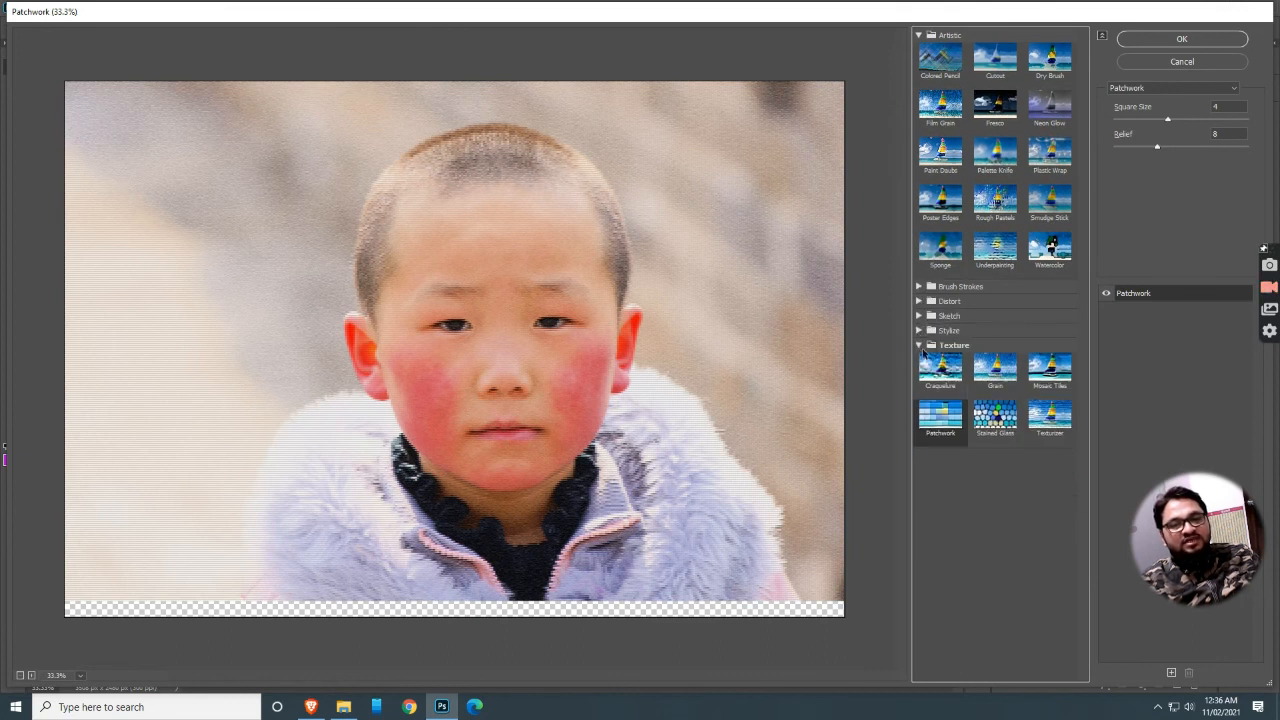
pyautogui.click(918, 345)
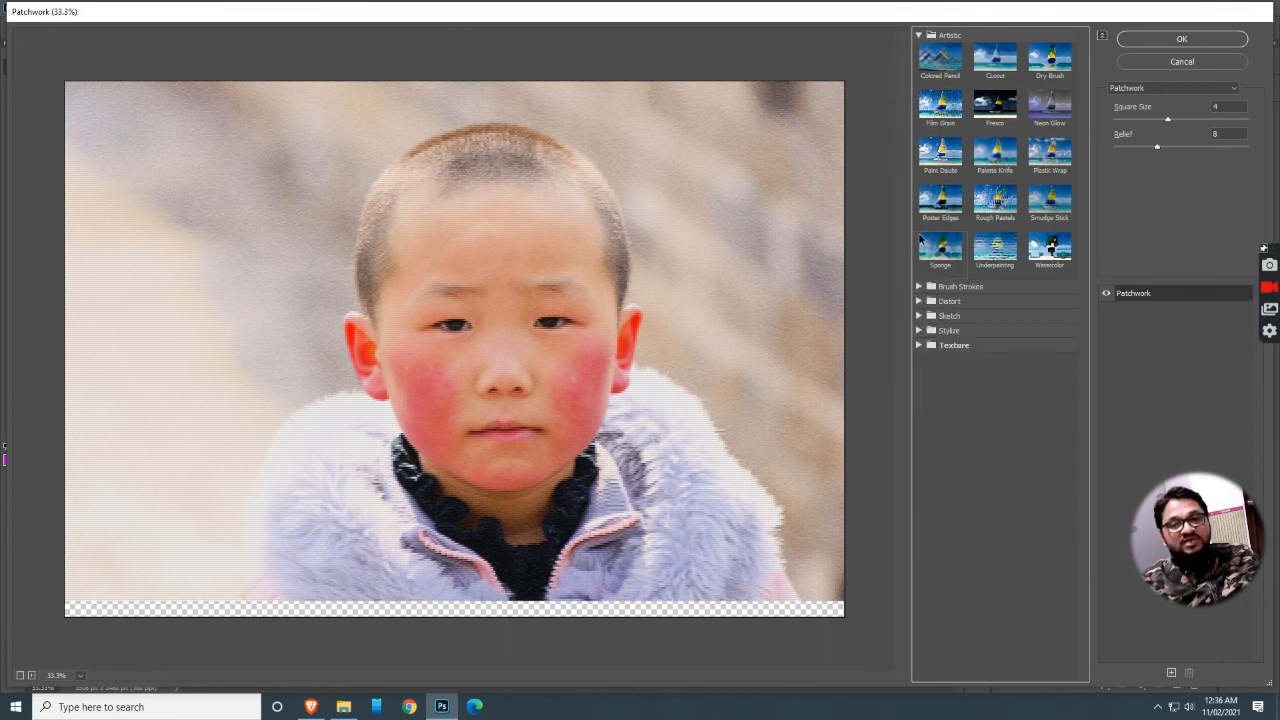
pyautogui.click(920, 36)
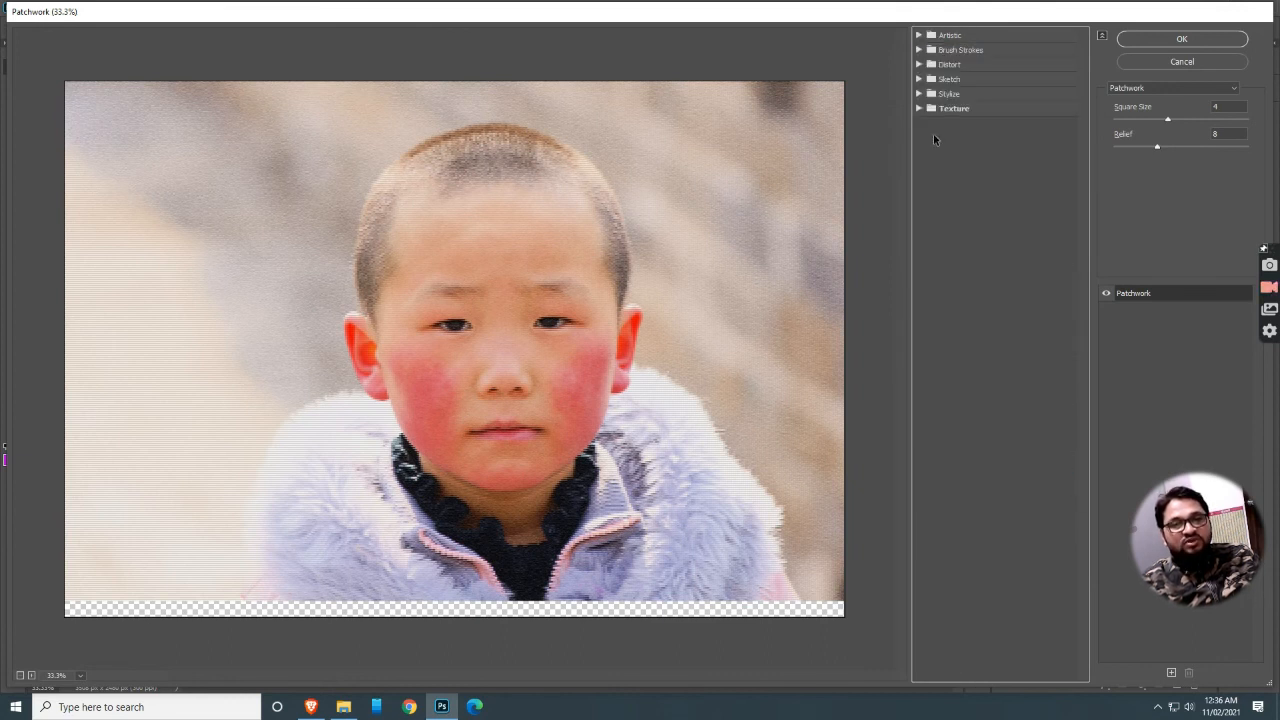
pyautogui.click(1206, 41)
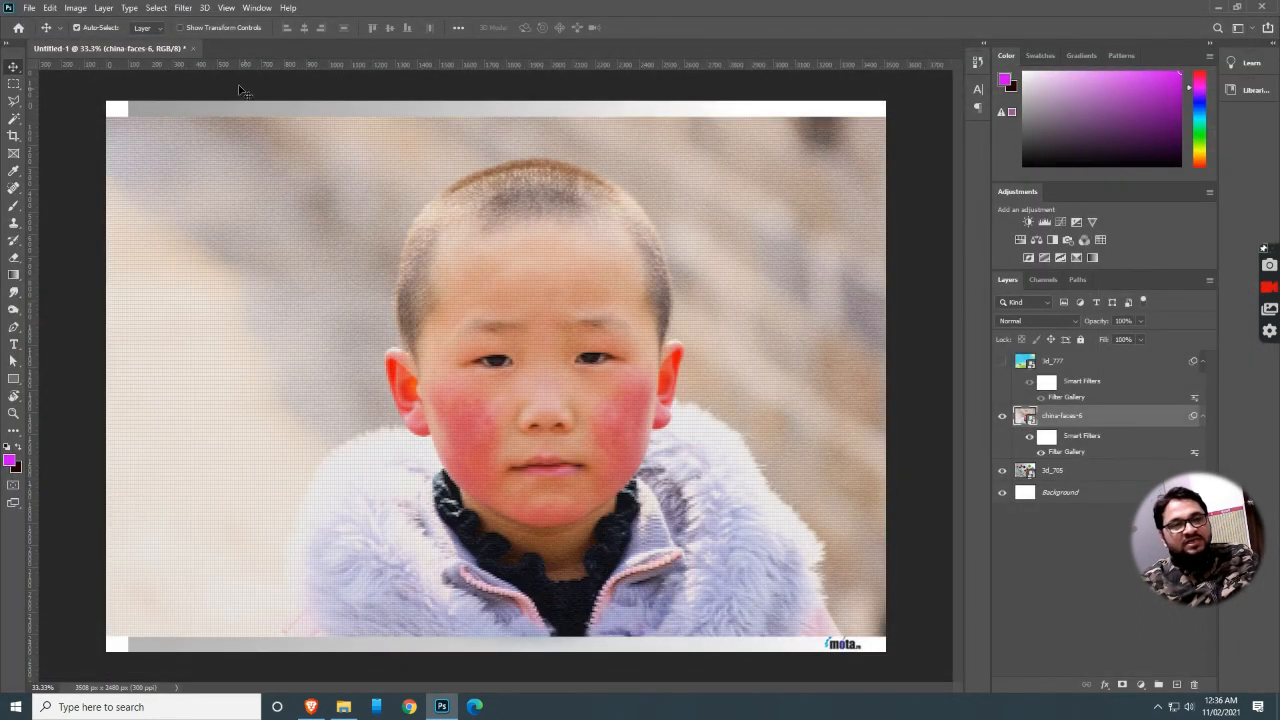